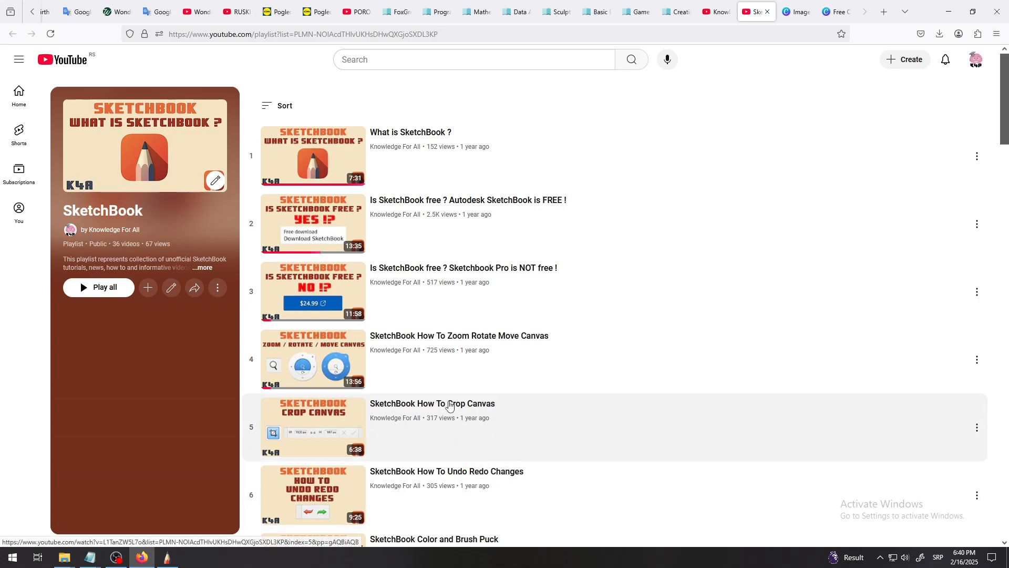
Open the "SketchBook How To Crop Canvas" video from the playlist and read its comments section.
{"action": "left_click", "coordinate": [447, 403]}
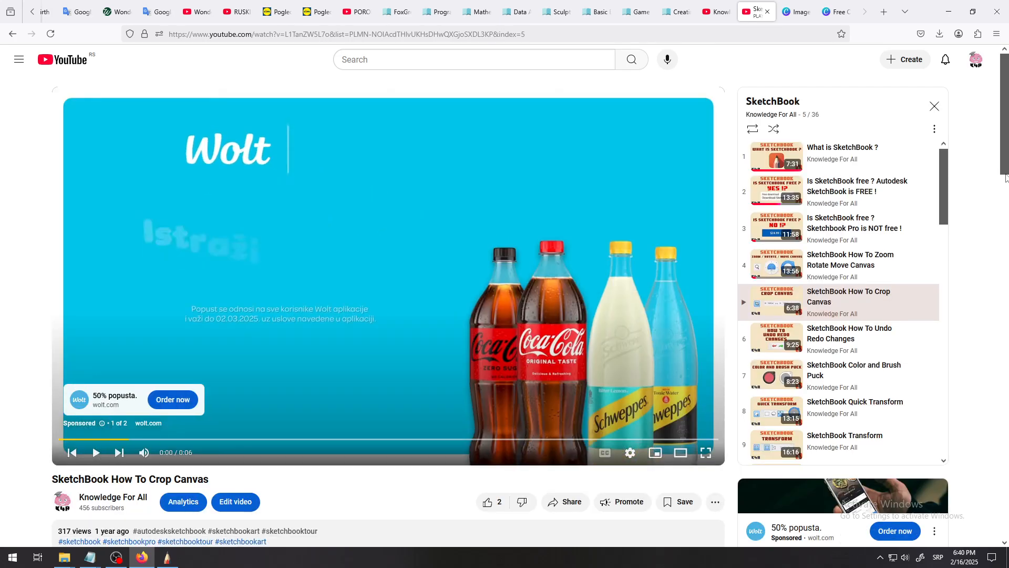
{"action": "scroll", "coordinate": [1007, 232], "scroll_direction": "down", "scroll_amount": 5}
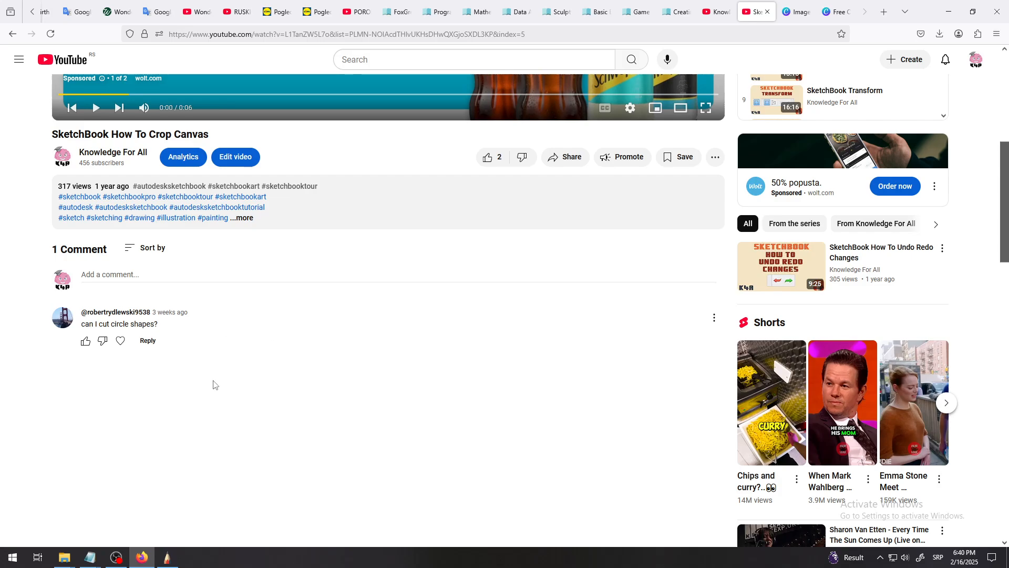
{"action": "mouse_move", "coordinate": [164, 562]}
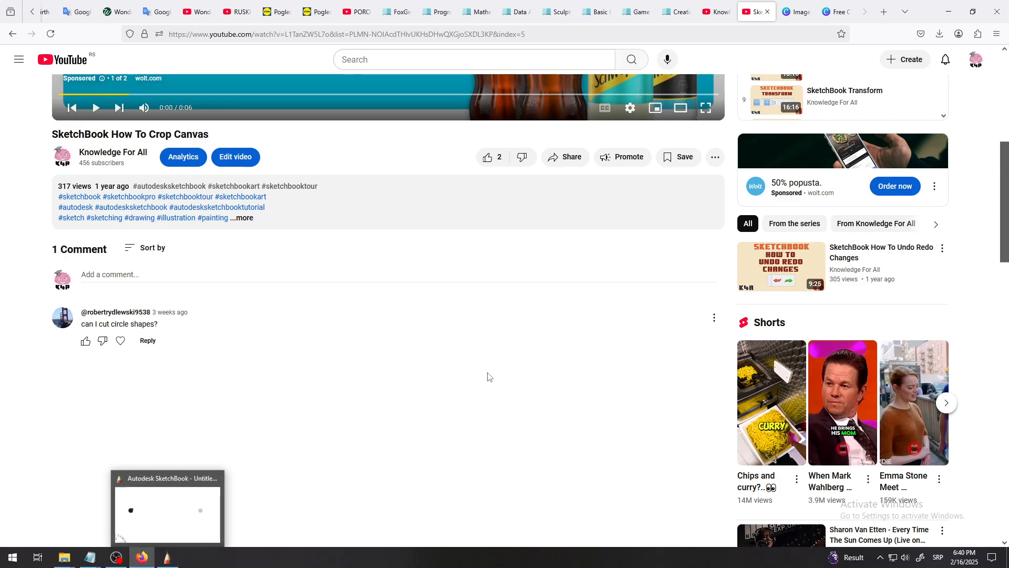
{"action": "scroll", "coordinate": [1006, 240], "scroll_direction": "up", "scroll_amount": 3}
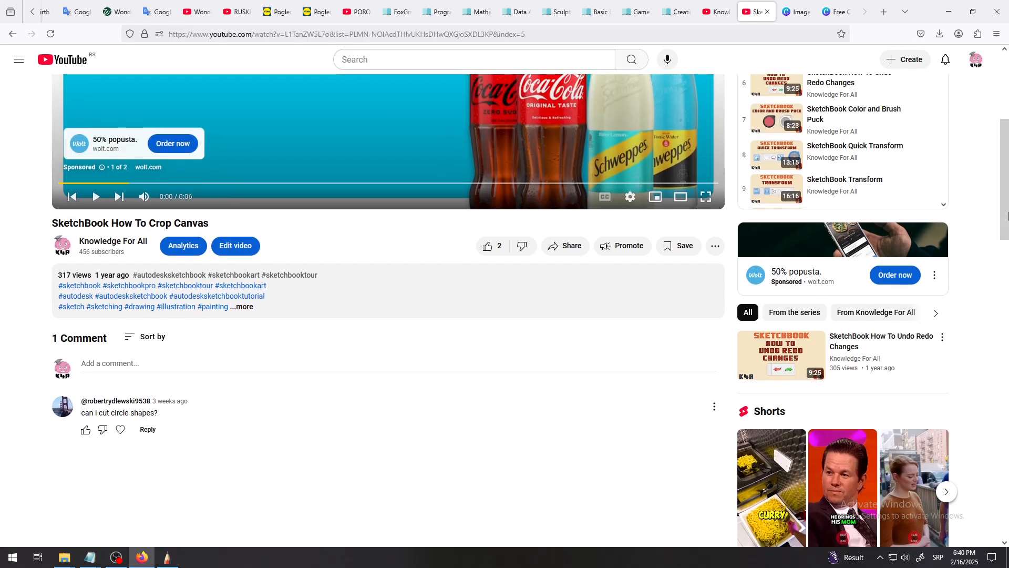
Switch to Autodesk SketchBook and zoom out until the whole blank canvas can be seen.
{"action": "left_click", "coordinate": [172, 559]}
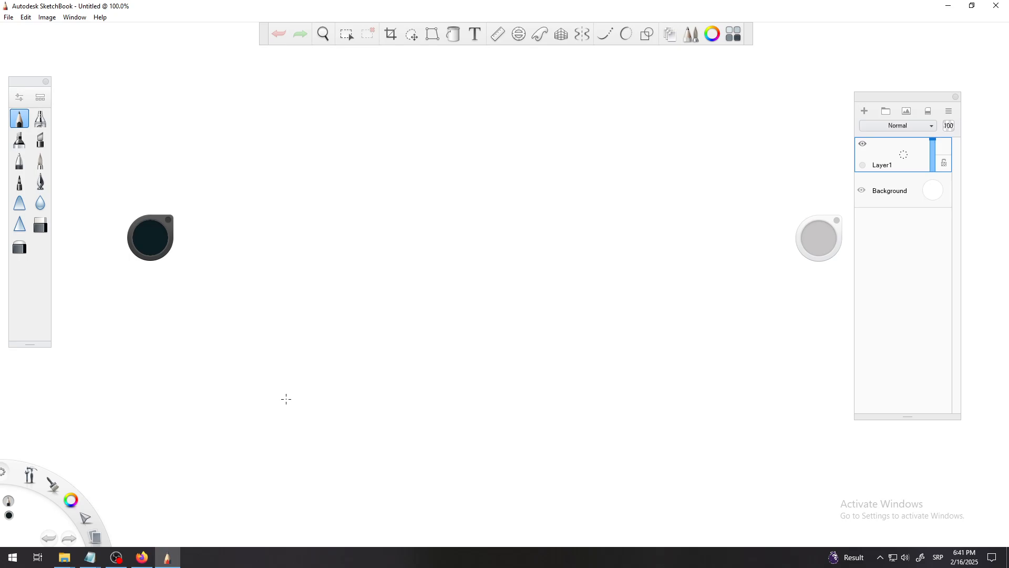
{"action": "left_click", "coordinate": [141, 557]}
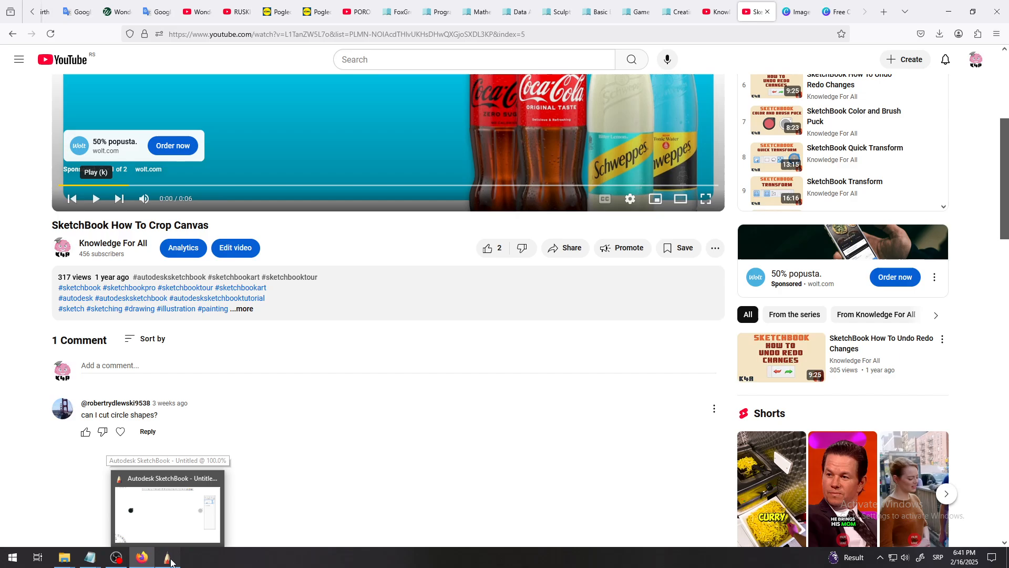
{"action": "left_click", "coordinate": [169, 559]}
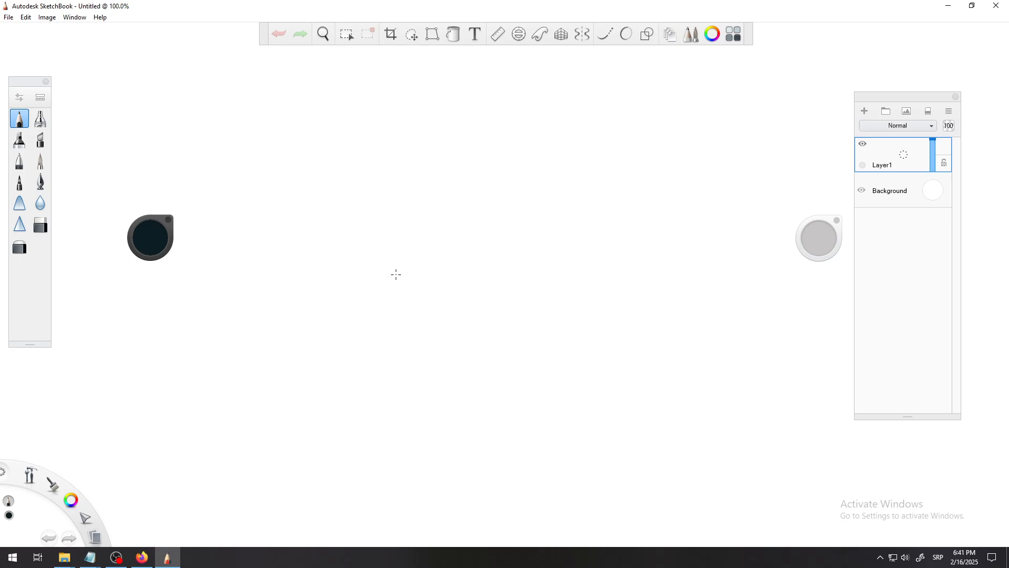
{"action": "left_click_drag", "start_coordinate": [395, 261], "coordinate": [387, 241]}
{"action": "key", "text": "space"}
{"action": "left_click_drag", "start_coordinate": [461, 242], "coordinate": [489, 276]}
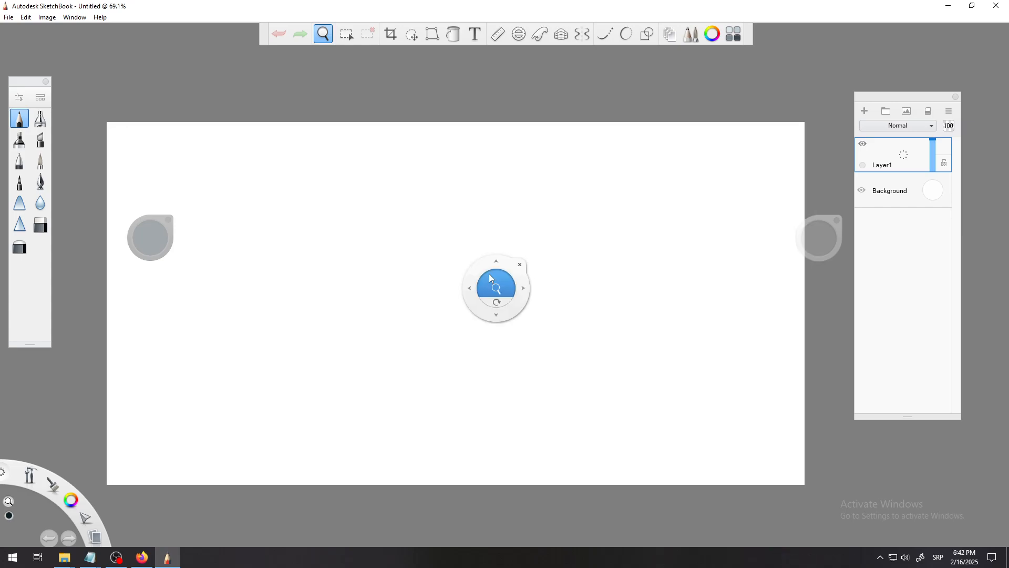
{"action": "key", "text": "space"}
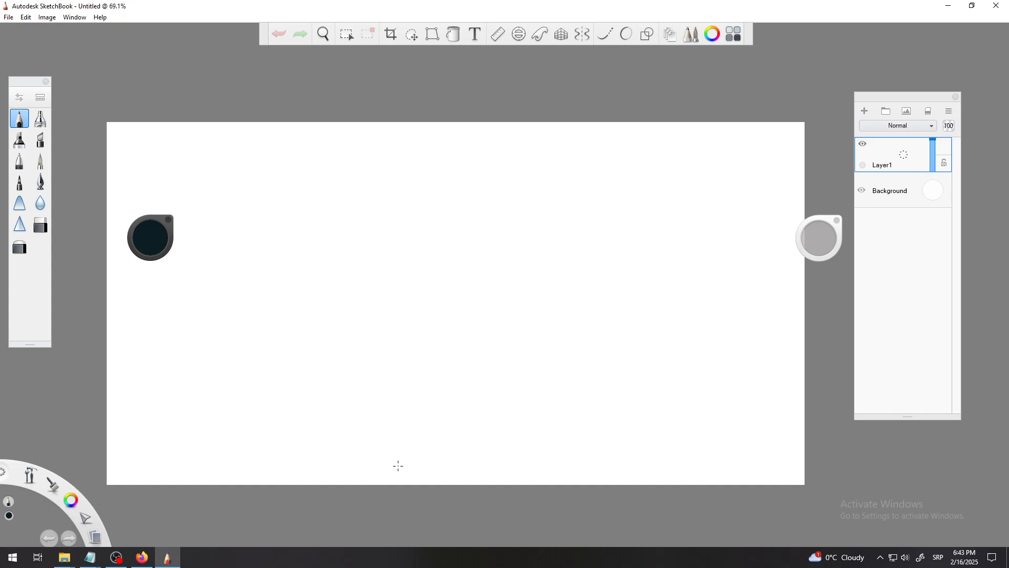
Handwrite a W between two outward horizontal arrows along the canvas's lower edge, followed by the label HOR.
{"action": "mouse_move", "coordinate": [363, 463]}
{"action": "left_mouse_down"}
{"action": "mouse_move", "coordinate": [377, 474]}
{"action": "mouse_move", "coordinate": [495, 472]}
{"action": "mouse_move", "coordinate": [479, 483]}
{"action": "left_mouse_up"}
{"action": "mouse_move", "coordinate": [298, 471]}
{"action": "left_mouse_down"}
{"action": "mouse_move", "coordinate": [340, 471]}
{"action": "mouse_move", "coordinate": [298, 471]}
{"action": "mouse_move", "coordinate": [322, 476]}
{"action": "left_mouse_up"}
{"action": "mouse_move", "coordinate": [519, 457]}
{"action": "left_mouse_down"}
{"action": "mouse_move", "coordinate": [521, 476]}
{"action": "mouse_move", "coordinate": [537, 481]}
{"action": "mouse_move", "coordinate": [548, 464]}
{"action": "mouse_move", "coordinate": [588, 485]}
{"action": "left_mouse_up"}
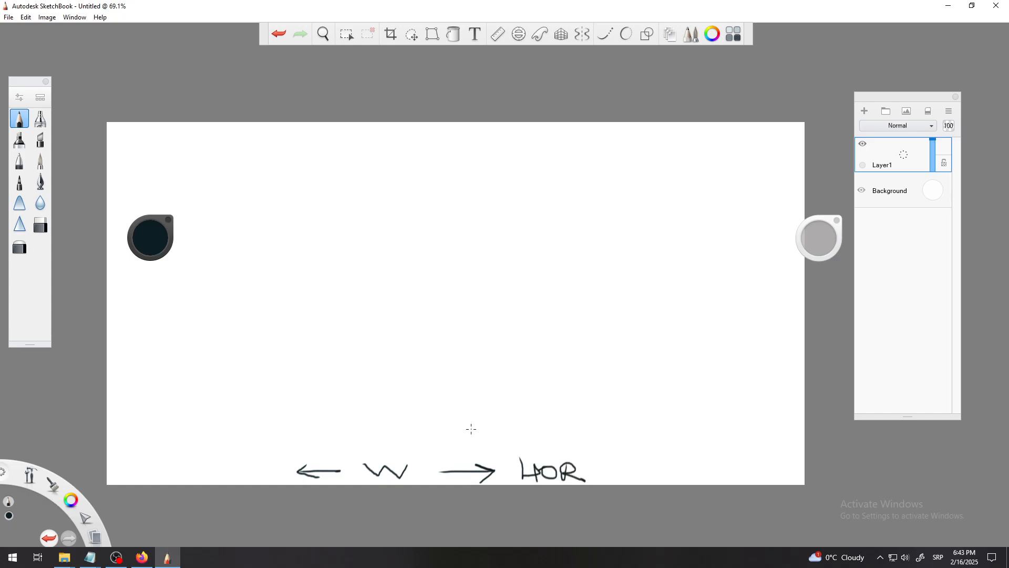
Along the canvas's left edge, draw up and down arrows with the vertical label VER between them and an H beside it.
{"action": "key", "text": "space"}
{"action": "mouse_move", "coordinate": [353, 363]}
{"action": "left_mouse_down"}
{"action": "mouse_move", "coordinate": [411, 378]}
{"action": "mouse_move", "coordinate": [521, 367]}
{"action": "left_mouse_up"}
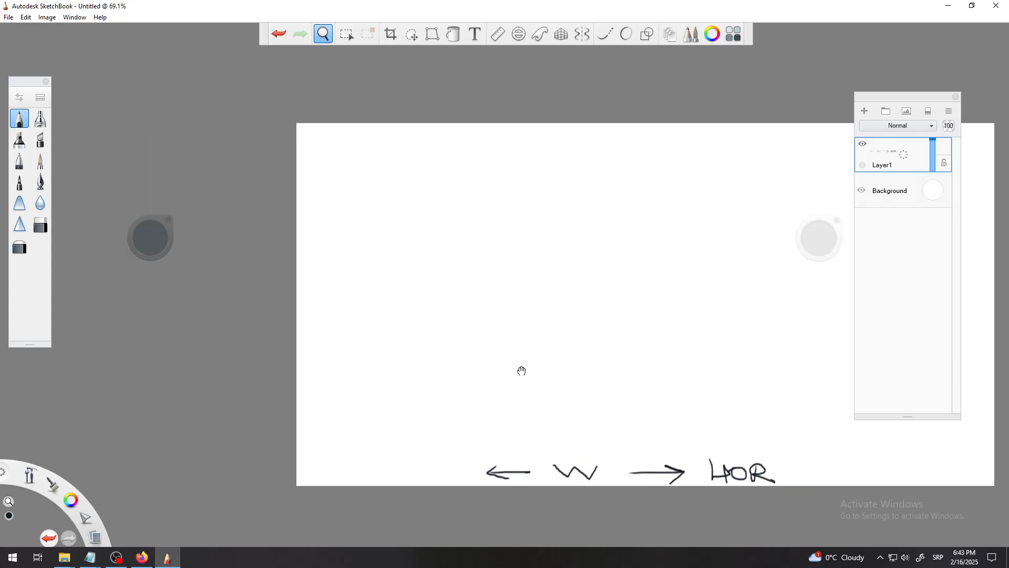
{"action": "left_click_drag", "start_coordinate": [316, 194], "coordinate": [315, 238]}
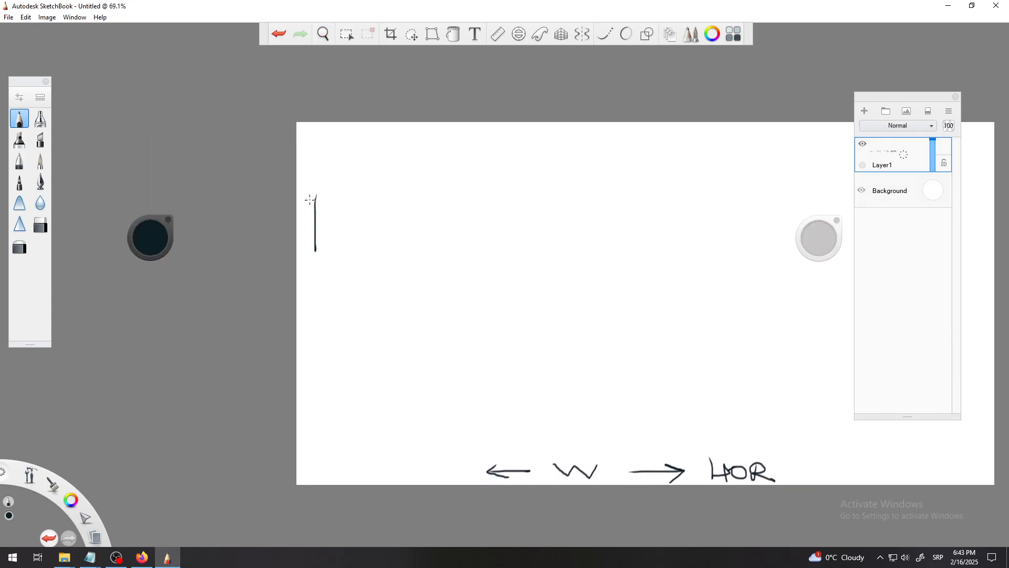
{"action": "mouse_move", "coordinate": [310, 199]}
{"action": "left_mouse_down"}
{"action": "mouse_move", "coordinate": [301, 211]}
{"action": "mouse_move", "coordinate": [332, 208]}
{"action": "left_mouse_up"}
{"action": "mouse_move", "coordinate": [319, 394]}
{"action": "left_mouse_down"}
{"action": "mouse_move", "coordinate": [309, 454]}
{"action": "mouse_move", "coordinate": [328, 439]}
{"action": "left_mouse_up"}
{"action": "left_click_drag", "start_coordinate": [312, 289], "coordinate": [330, 289]}
{"action": "mouse_move", "coordinate": [311, 324]}
{"action": "left_mouse_down"}
{"action": "mouse_move", "coordinate": [329, 341]}
{"action": "mouse_move", "coordinate": [333, 330]}
{"action": "mouse_move", "coordinate": [316, 320]}
{"action": "mouse_move", "coordinate": [316, 372]}
{"action": "mouse_move", "coordinate": [325, 345]}
{"action": "mouse_move", "coordinate": [327, 359]}
{"action": "mouse_move", "coordinate": [318, 358]}
{"action": "mouse_move", "coordinate": [346, 374]}
{"action": "left_mouse_up"}
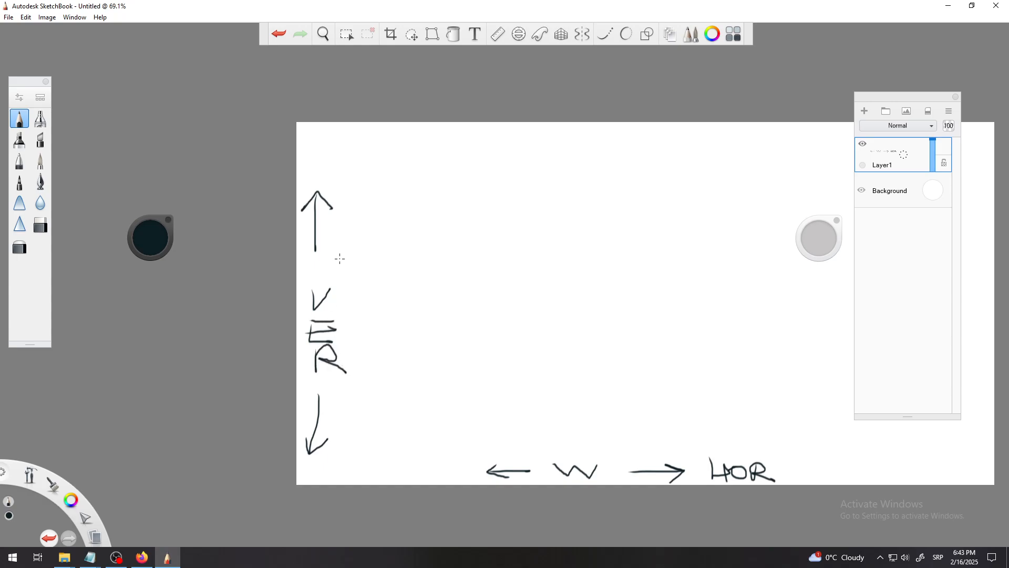
{"action": "mouse_move", "coordinate": [352, 285]}
{"action": "left_mouse_down"}
{"action": "mouse_move", "coordinate": [353, 322]}
{"action": "mouse_move", "coordinate": [356, 307]}
{"action": "mouse_move", "coordinate": [367, 336]}
{"action": "left_mouse_up"}
Handwrite an X next to the HOR label and a Y near the vertical arrows.
{"action": "key", "text": "space"}
{"action": "mouse_move", "coordinate": [536, 342]}
{"action": "left_mouse_down"}
{"action": "mouse_move", "coordinate": [417, 336]}
{"action": "mouse_move", "coordinate": [378, 345]}
{"action": "mouse_move", "coordinate": [359, 327]}
{"action": "left_mouse_up"}
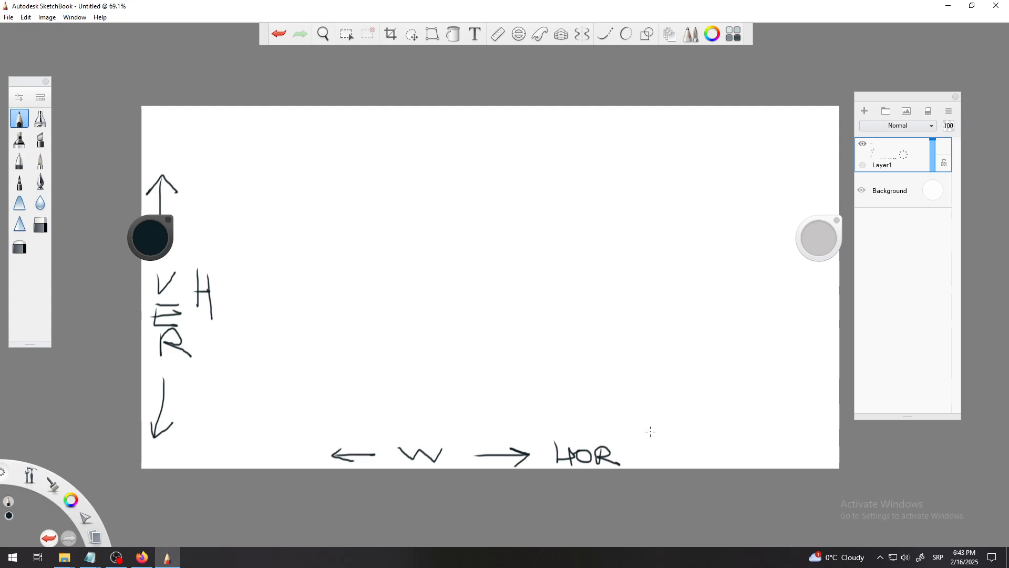
{"action": "mouse_move", "coordinate": [677, 436]}
{"action": "left_mouse_down"}
{"action": "mouse_move", "coordinate": [638, 466]}
{"action": "mouse_move", "coordinate": [686, 466]}
{"action": "left_mouse_up"}
{"action": "left_click_drag", "start_coordinate": [223, 227], "coordinate": [236, 245]}
{"action": "left_click_drag", "start_coordinate": [250, 227], "coordinate": [222, 270]}
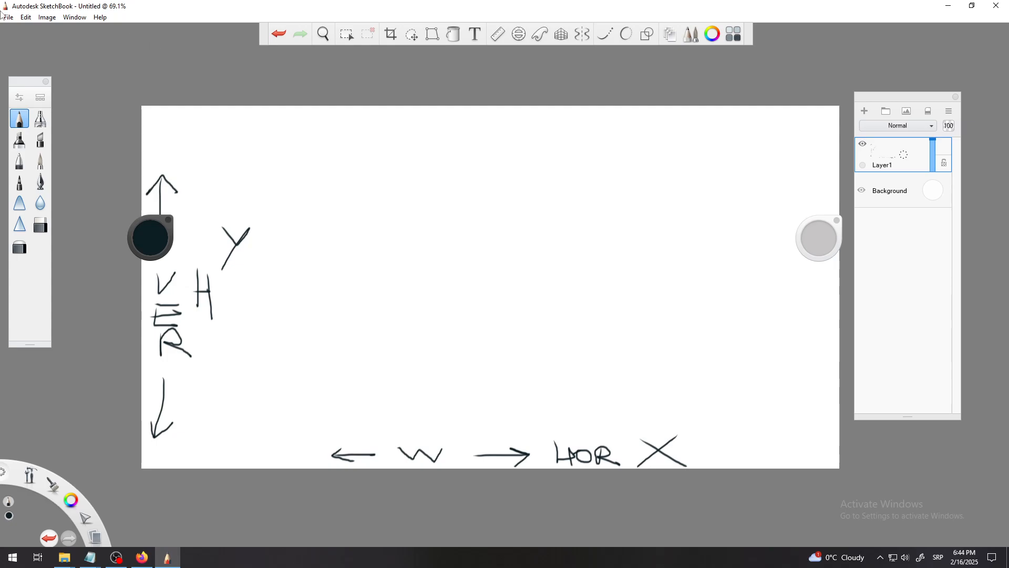
Resize the image to 20 by 20 pixels with Keep proportions turned off.
{"action": "left_click", "coordinate": [46, 19]}
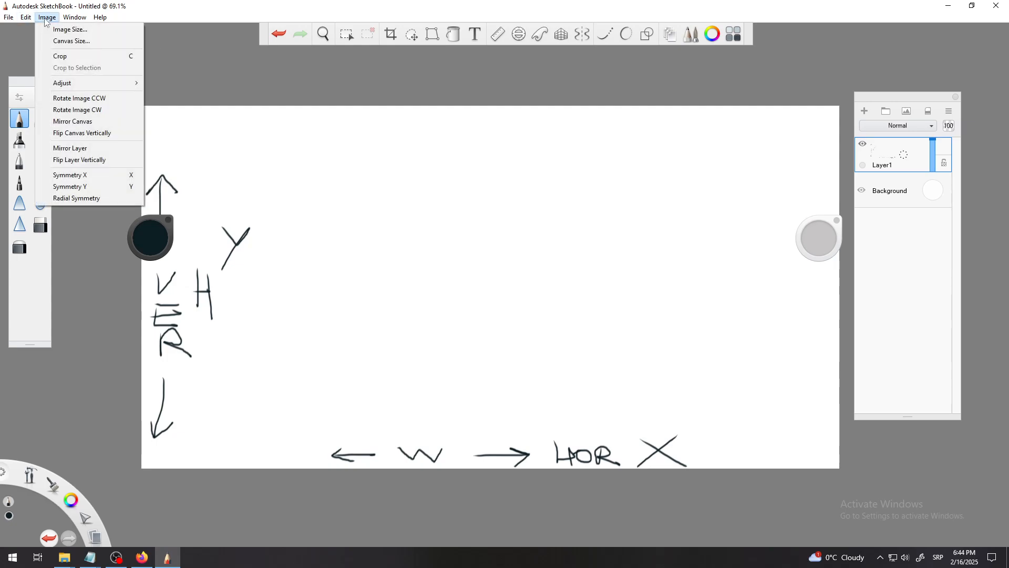
{"action": "left_click", "coordinate": [78, 30]}
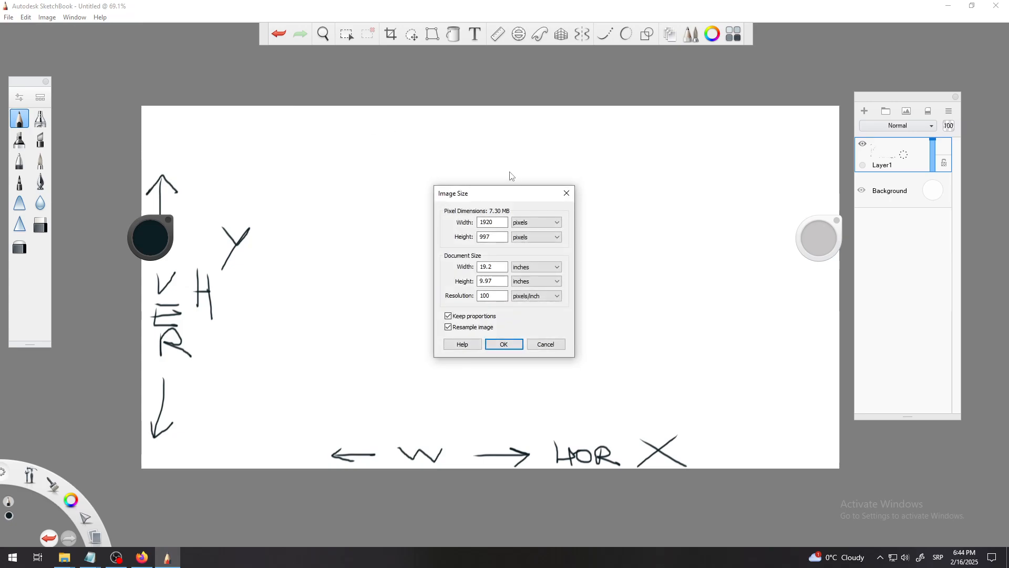
{"action": "left_click_drag", "start_coordinate": [508, 197], "coordinate": [515, 106]}
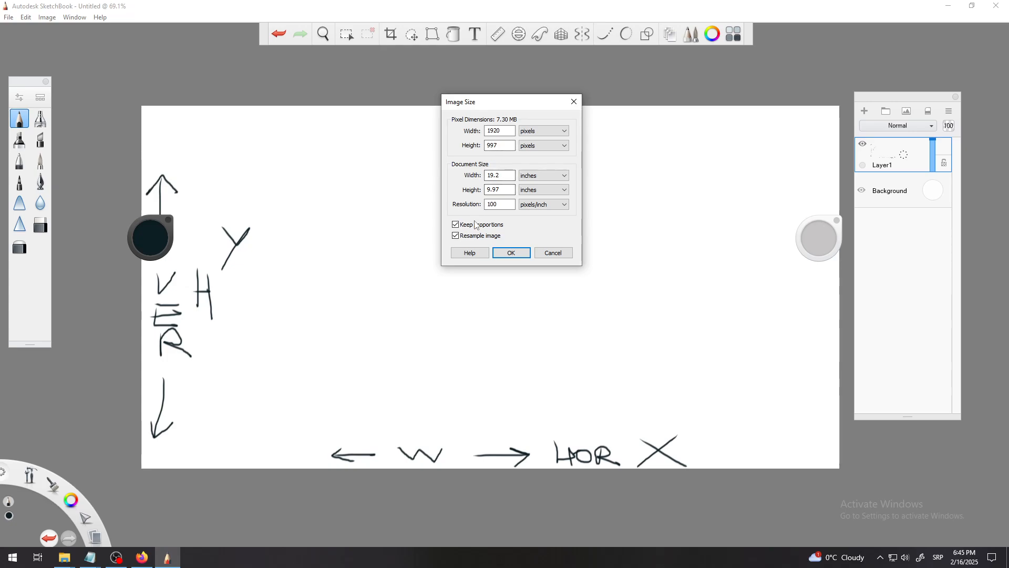
{"action": "left_click", "coordinate": [455, 224]}
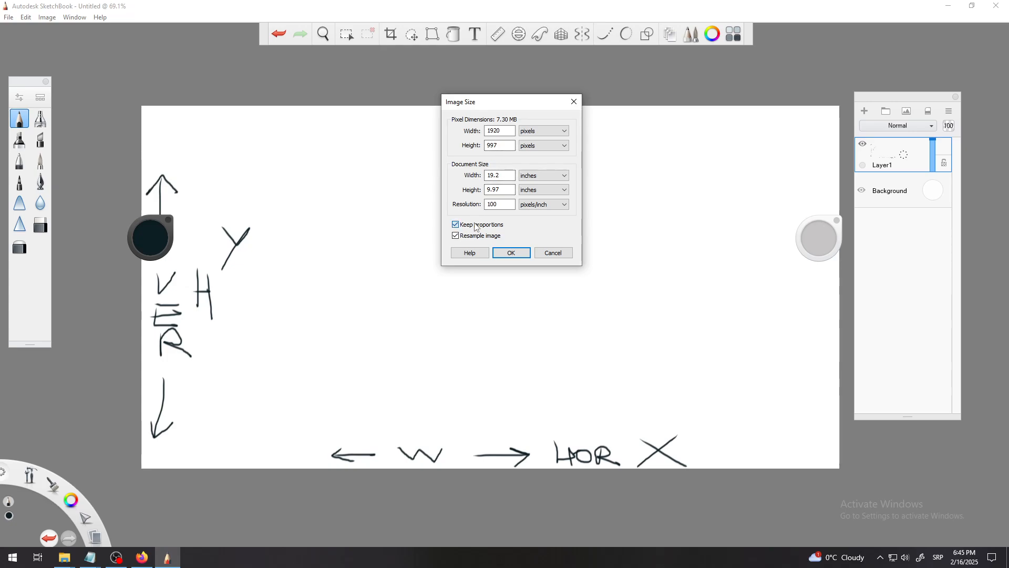
{"action": "double_click", "coordinate": [500, 131]}
{"action": "type", "text": "20"}
{"action": "double_click", "coordinate": [508, 146]}
{"action": "type", "text": "20"}
{"action": "left_click", "coordinate": [509, 254]}
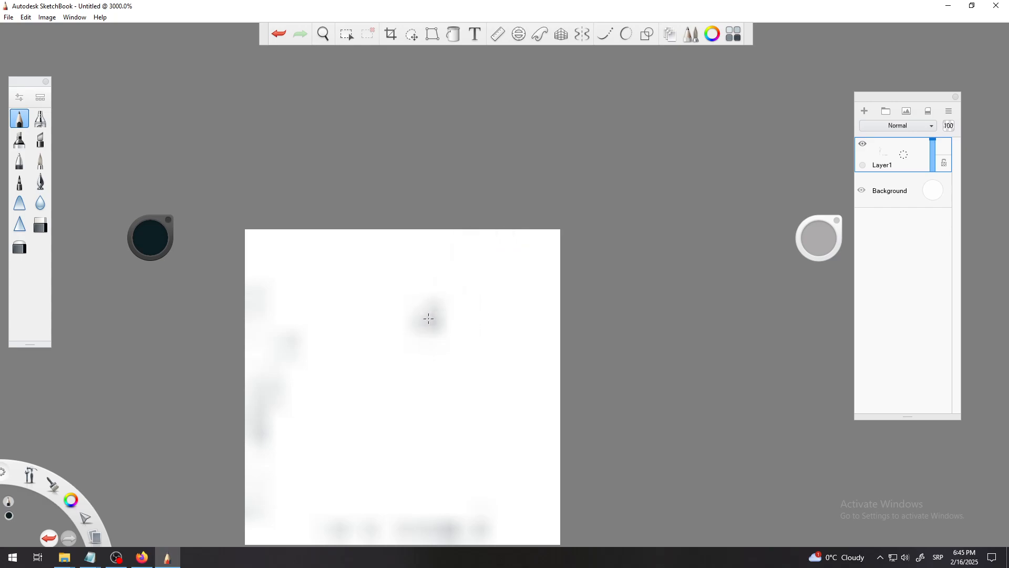
Try an image height of 2 pixels, then apply the substituted 16 by 16 pixel size.
{"action": "key", "text": "space"}
{"action": "left_click_drag", "start_coordinate": [452, 305], "coordinate": [509, 455]}
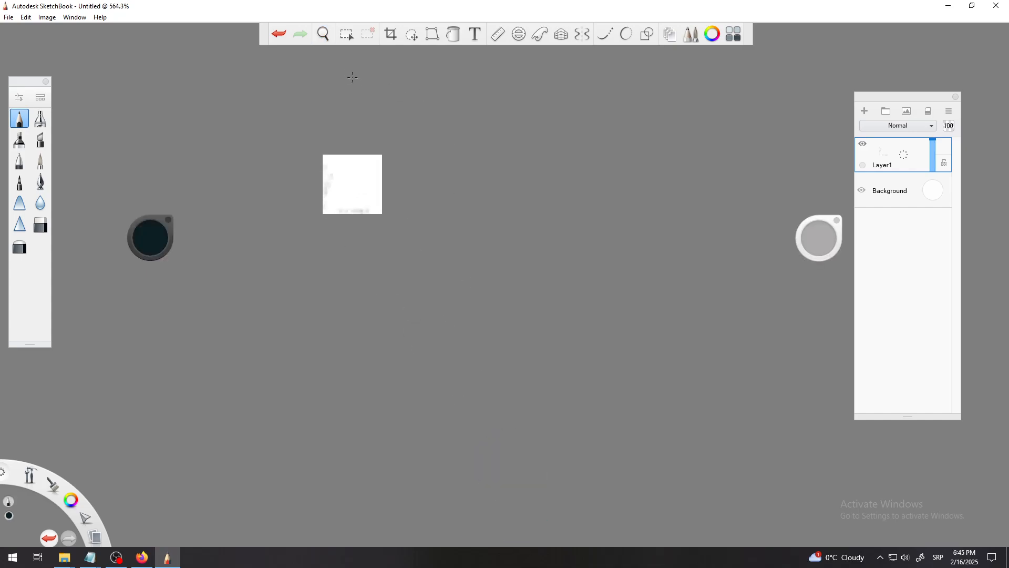
{"action": "left_click", "coordinate": [47, 17]}
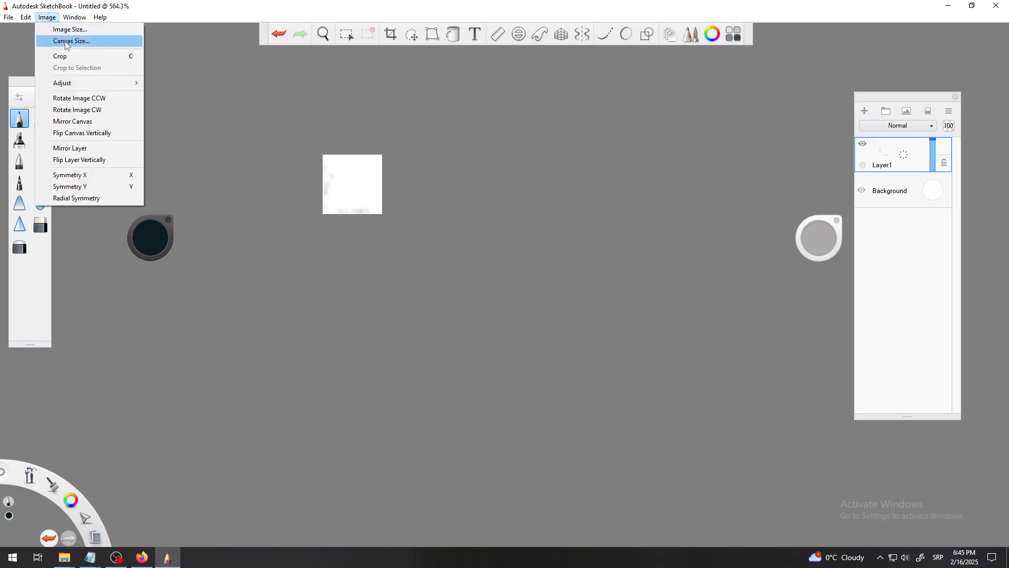
{"action": "left_click", "coordinate": [70, 30]}
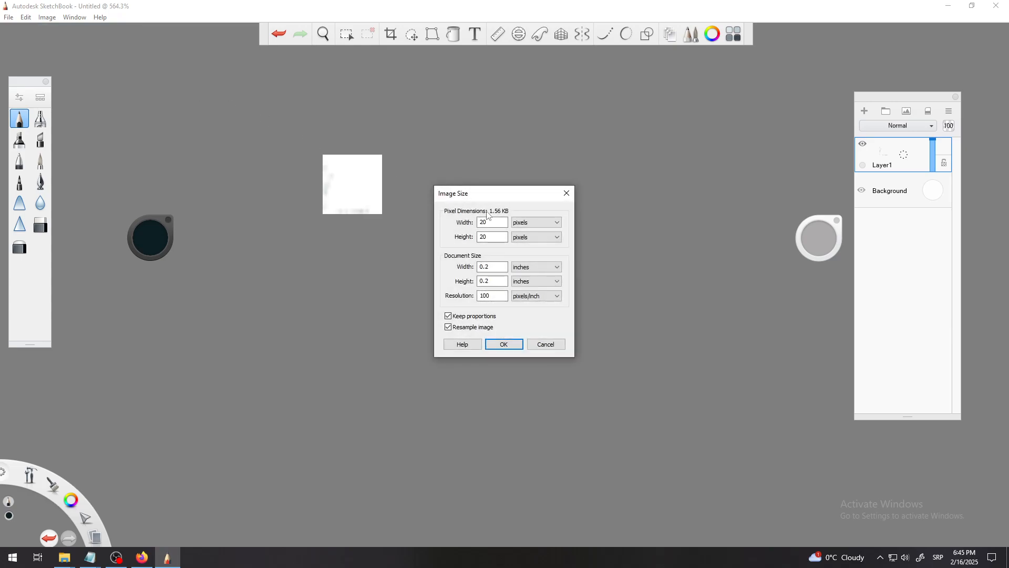
{"action": "left_click", "coordinate": [494, 237]}
{"action": "key", "text": "BackSpace"}
{"action": "left_click", "coordinate": [503, 344]}
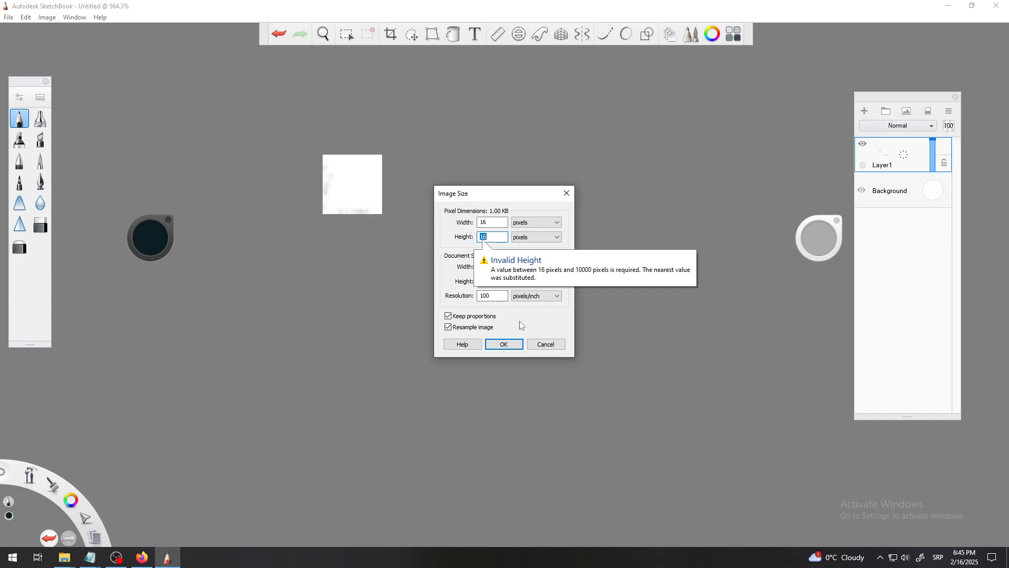
{"action": "left_click", "coordinate": [505, 344]}
{"action": "left_click", "coordinate": [453, 300]}
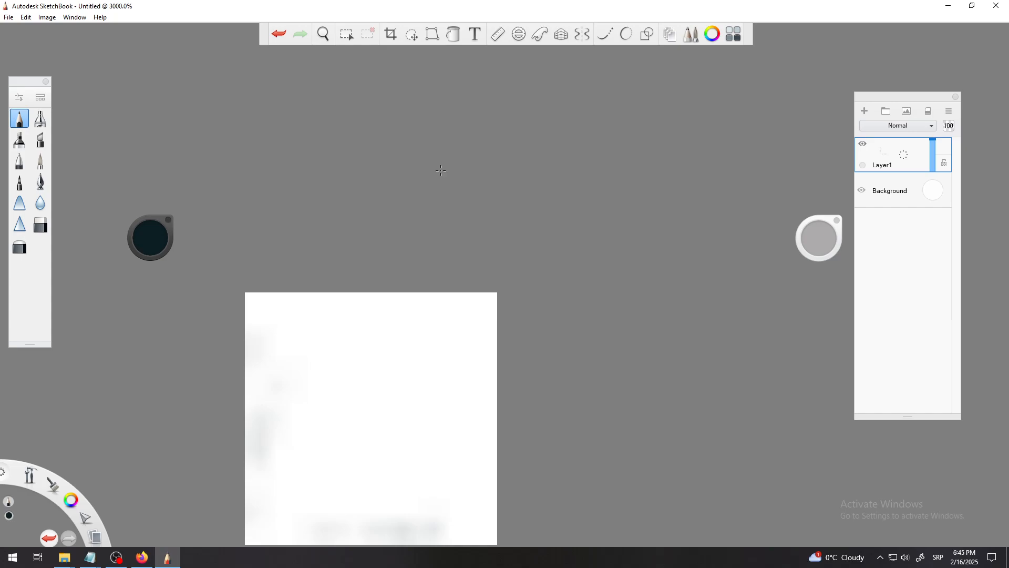
Create a new document without saving the changes to the current one.
{"action": "left_click", "coordinate": [8, 17]}
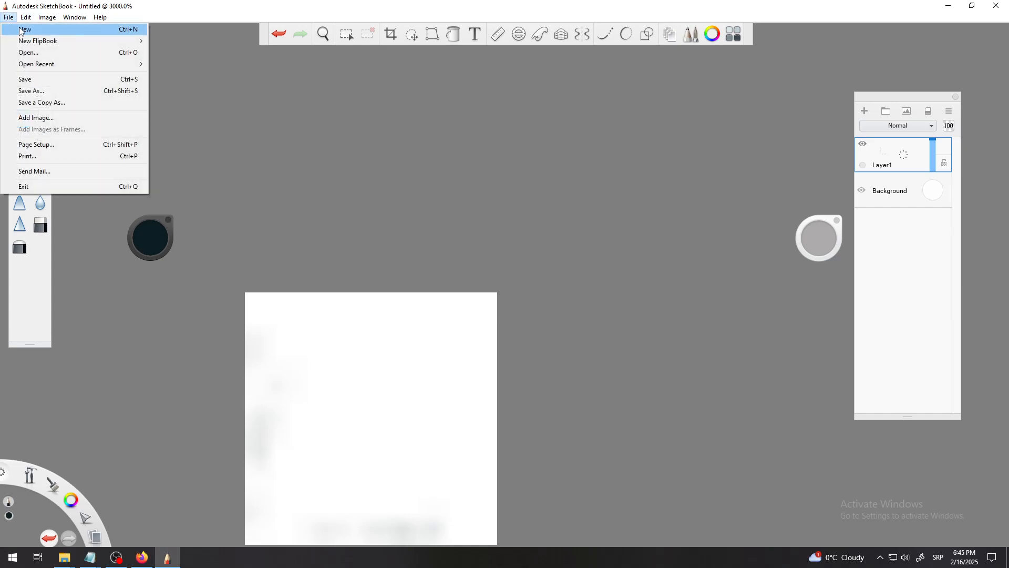
{"action": "left_click", "coordinate": [25, 29]}
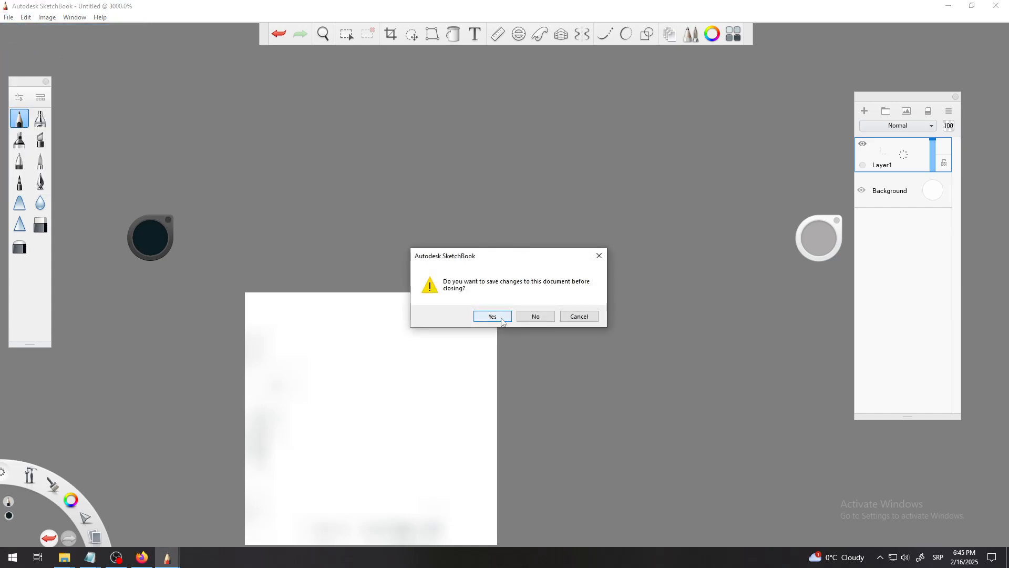
{"action": "left_click", "coordinate": [536, 316]}
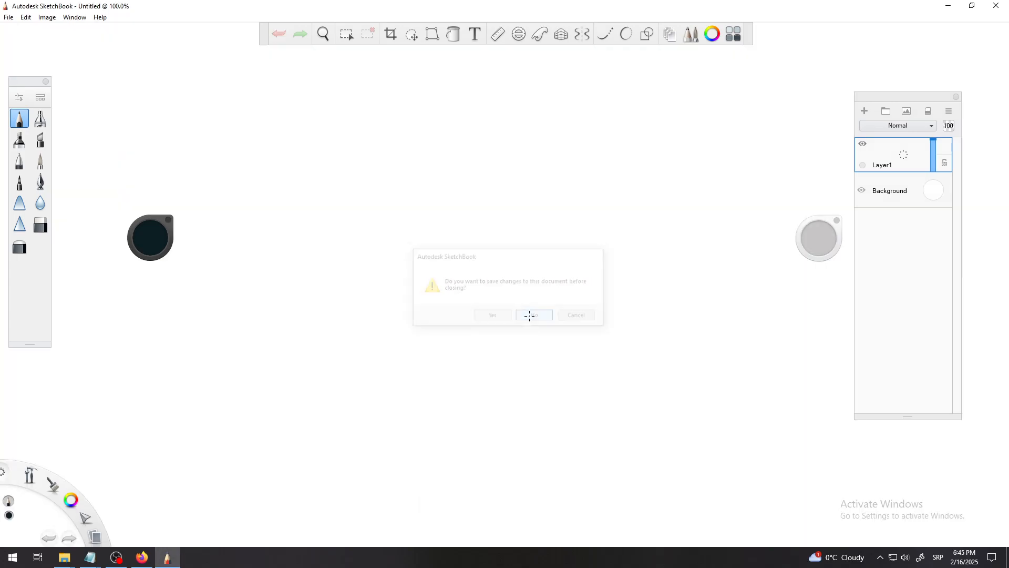
Add the image bg2.jpg to the new canvas and accept its default placement.
{"action": "key", "text": "space"}
{"action": "left_click_drag", "start_coordinate": [501, 275], "coordinate": [516, 328]}
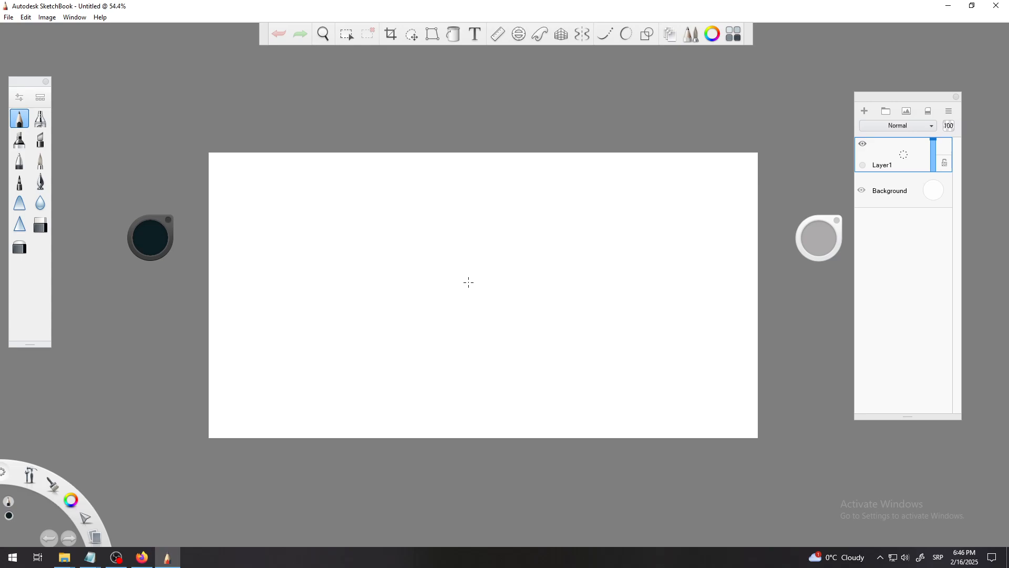
{"action": "left_click", "coordinate": [8, 19]}
{"action": "left_click", "coordinate": [36, 117]}
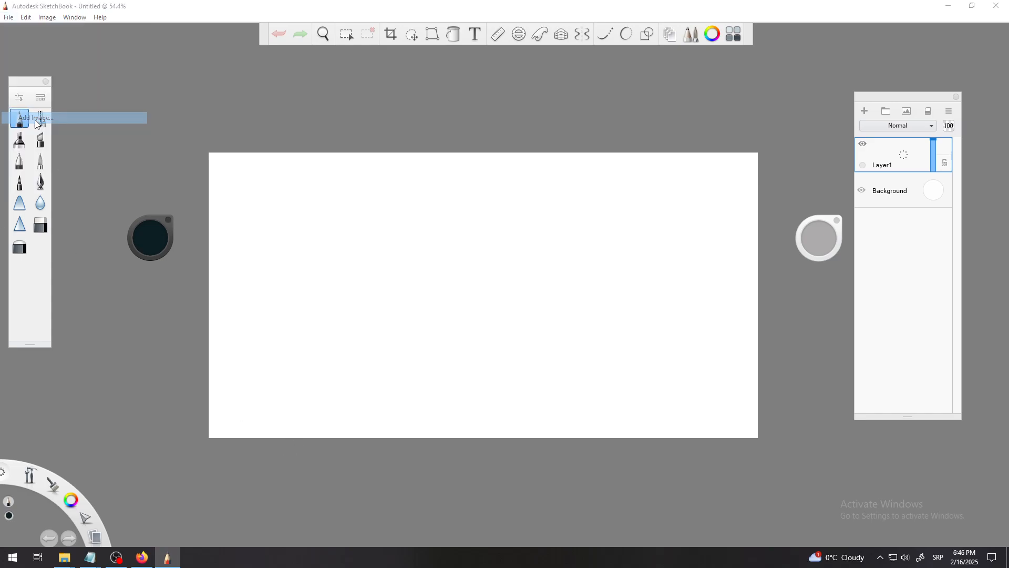
{"action": "type", "text": "bg"}
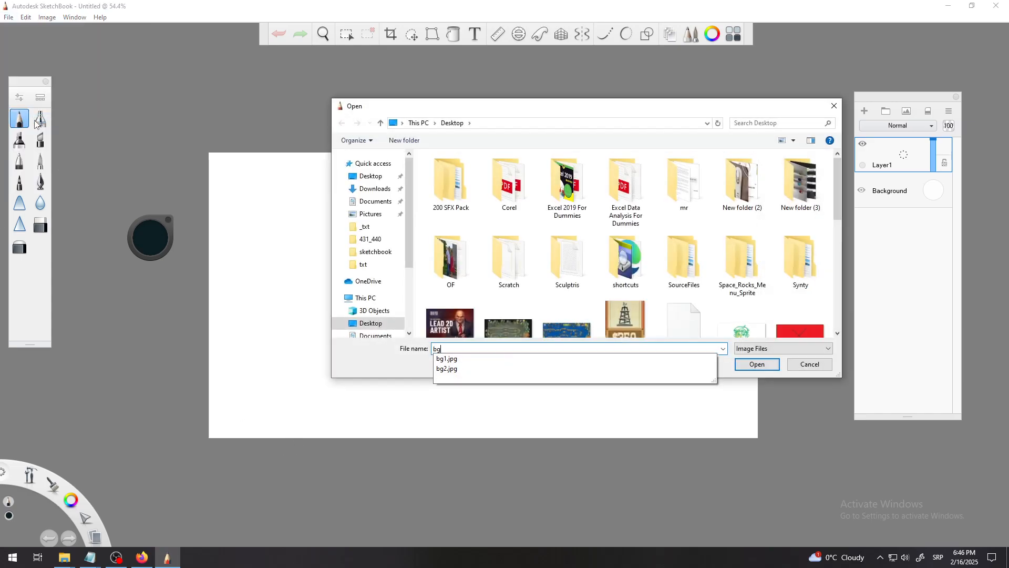
{"action": "left_click", "coordinate": [455, 369]}
{"action": "left_click", "coordinate": [737, 366]}
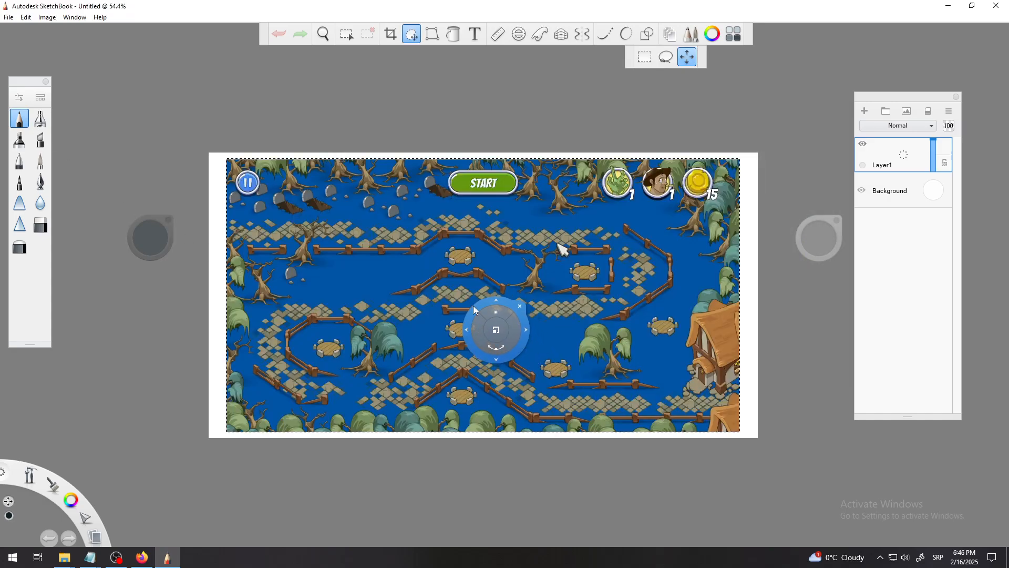
{"action": "left_click", "coordinate": [516, 297]}
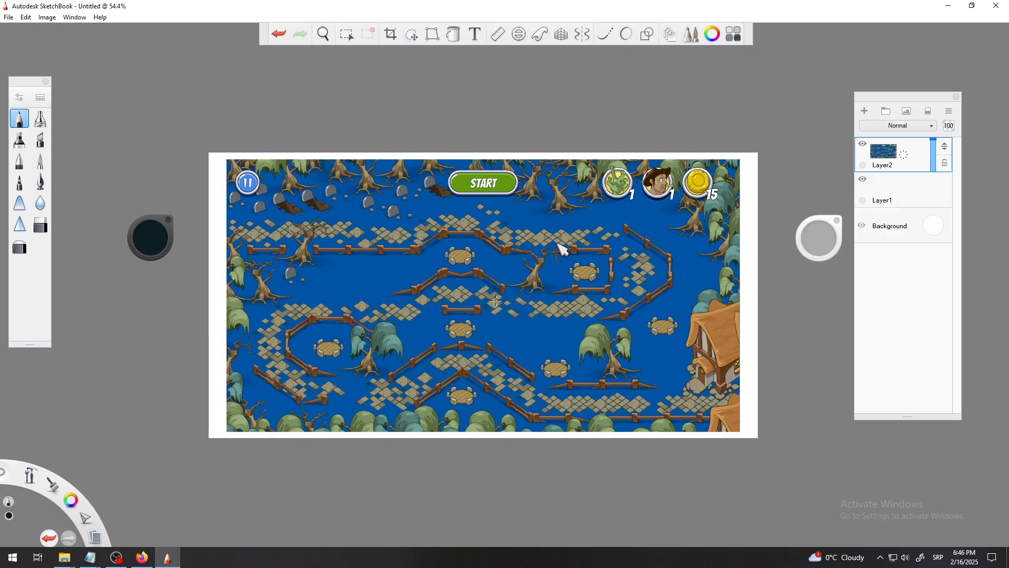
Enlarge the view of the added image and move the layer editor clear of it.
{"action": "key", "text": "space"}
{"action": "left_click_drag", "start_coordinate": [478, 276], "coordinate": [541, 211]}
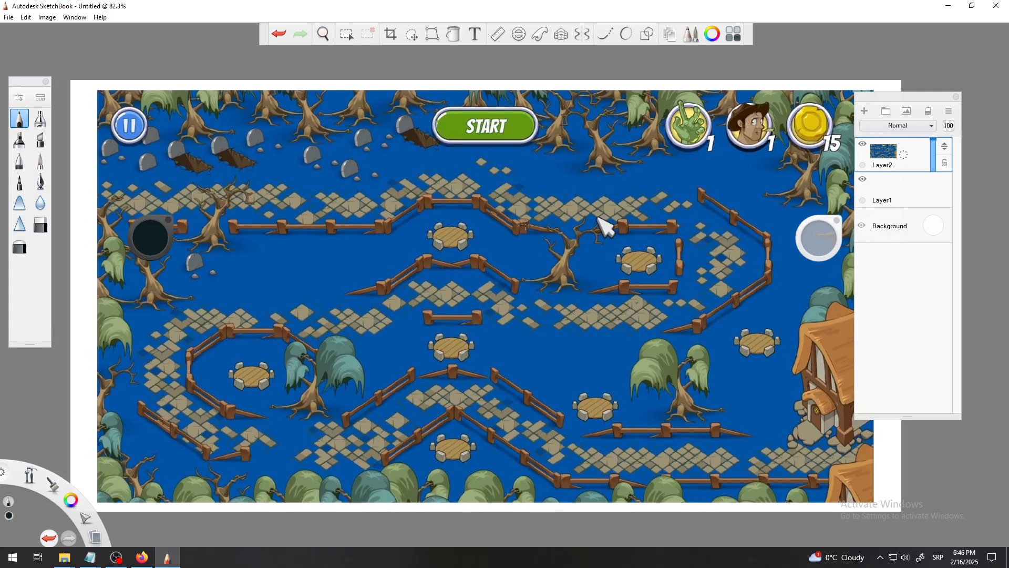
{"action": "left_click_drag", "start_coordinate": [888, 103], "coordinate": [979, 103]}
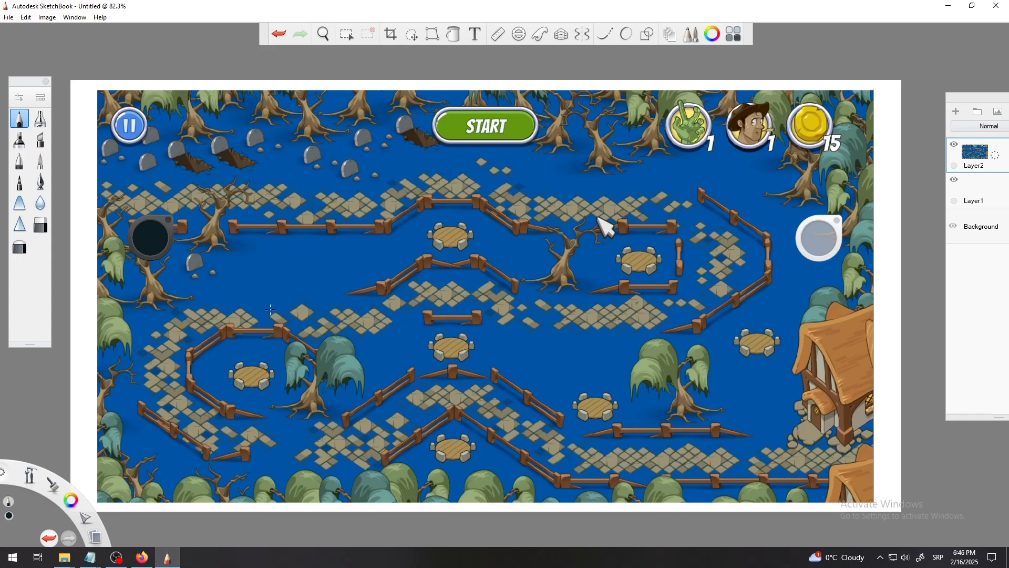
Activate the Selection tool and set it to the oval mode after trying the rectangular mode.
{"action": "key", "text": "space"}
{"action": "left_click_drag", "start_coordinate": [271, 310], "coordinate": [346, 301]}
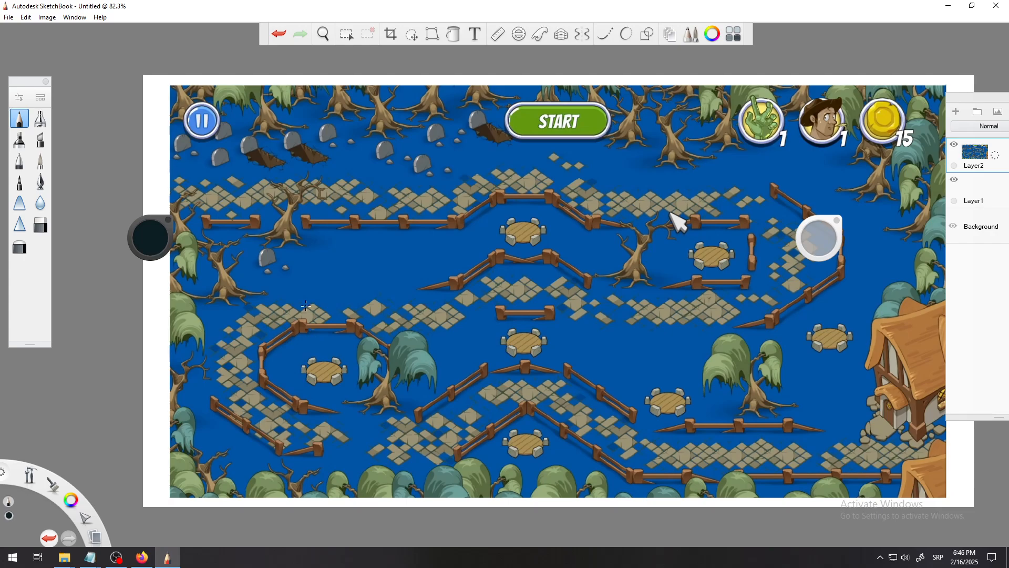
{"action": "left_click", "coordinate": [347, 34]}
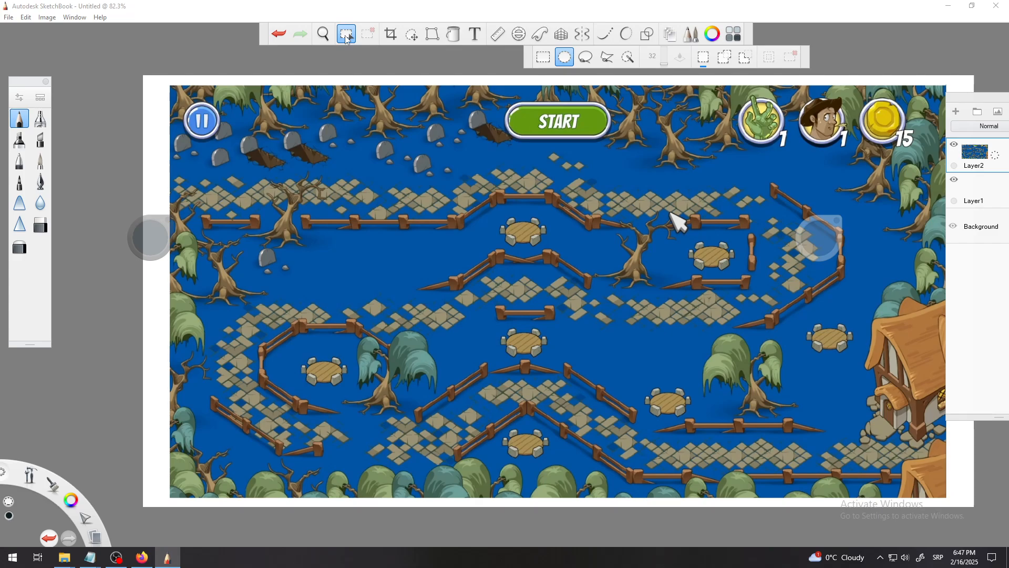
{"action": "left_click", "coordinate": [347, 34]}
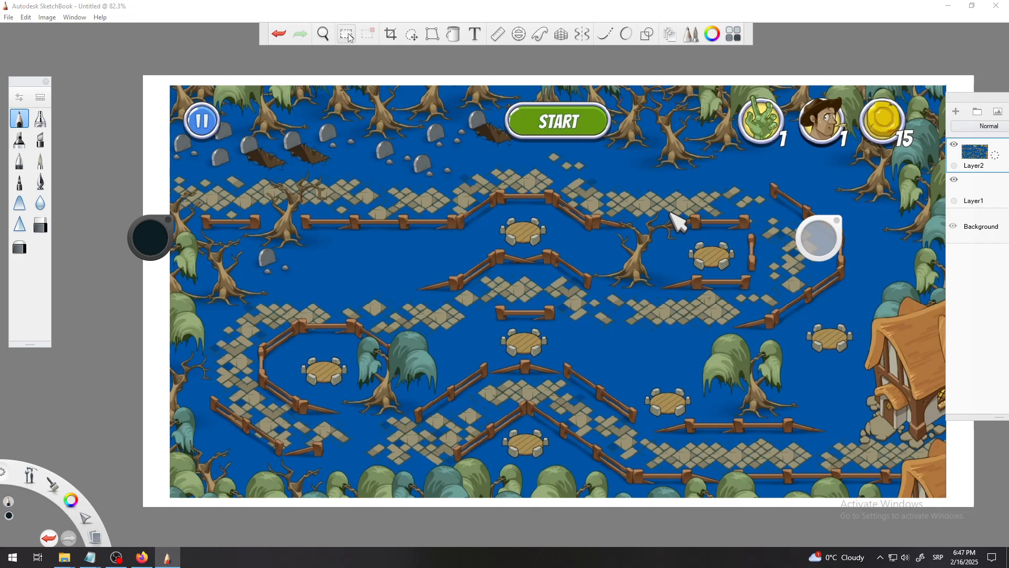
{"action": "left_click", "coordinate": [347, 34]}
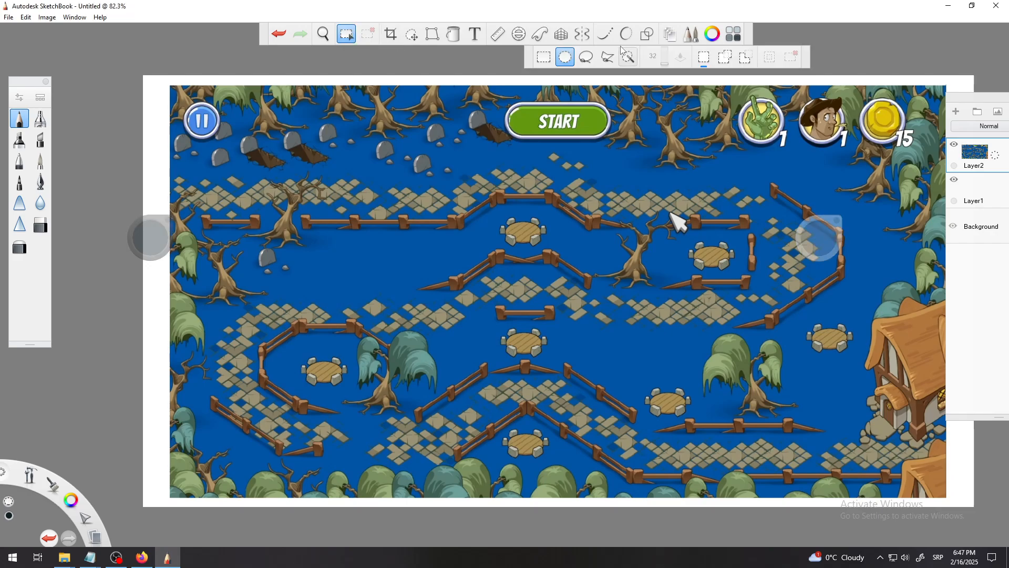
{"action": "left_click", "coordinate": [543, 57]}
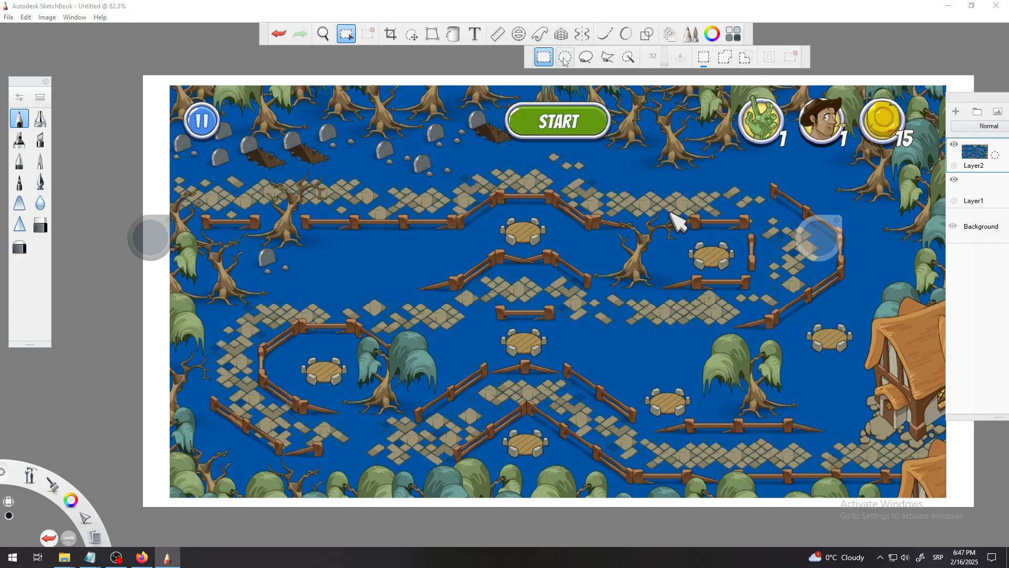
{"action": "left_click", "coordinate": [565, 58]}
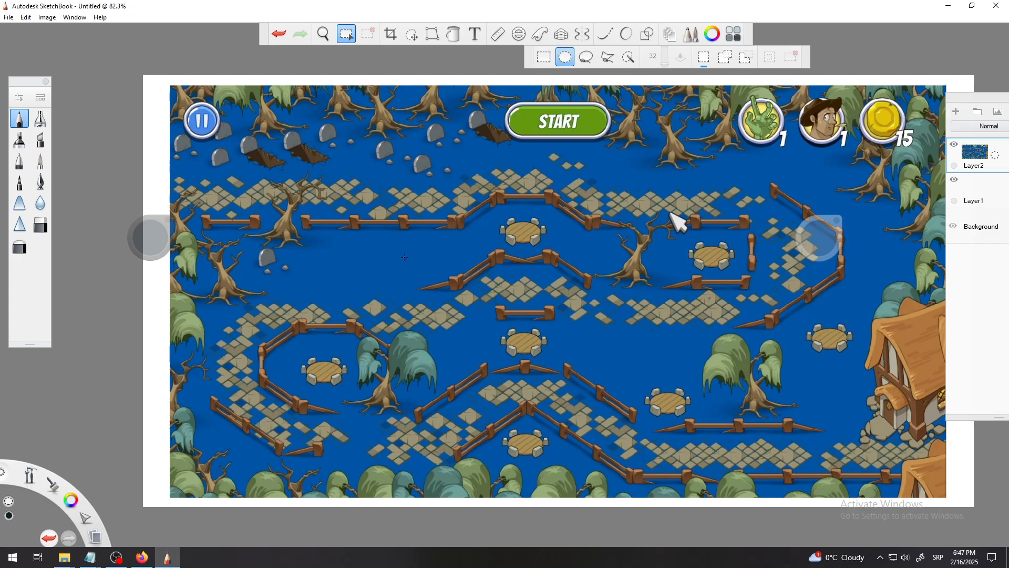
Try circular selections over the middle of the image, then clear them.
{"action": "left_click_drag", "start_coordinate": [433, 240], "coordinate": [535, 317]}
{"action": "left_click_drag", "start_coordinate": [482, 270], "coordinate": [369, 365]}
{"action": "left_click", "coordinate": [160, 219]}
{"action": "key", "text": "space"}
{"action": "left_click_drag", "start_coordinate": [182, 288], "coordinate": [271, 289]}
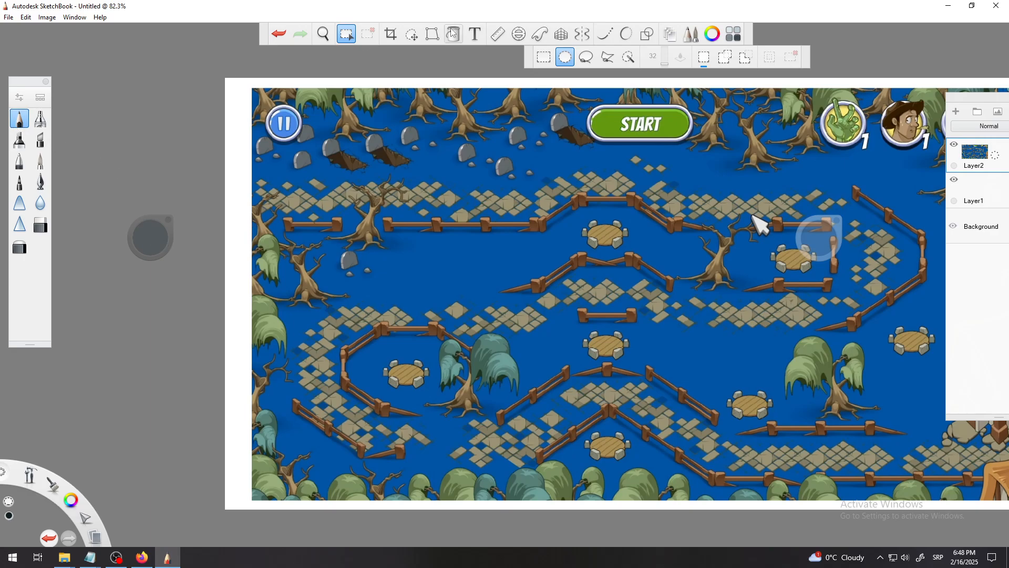
Make a circular selection around the round table inside the lower-left fence and reposition it slightly.
{"action": "left_click", "coordinate": [347, 33]}
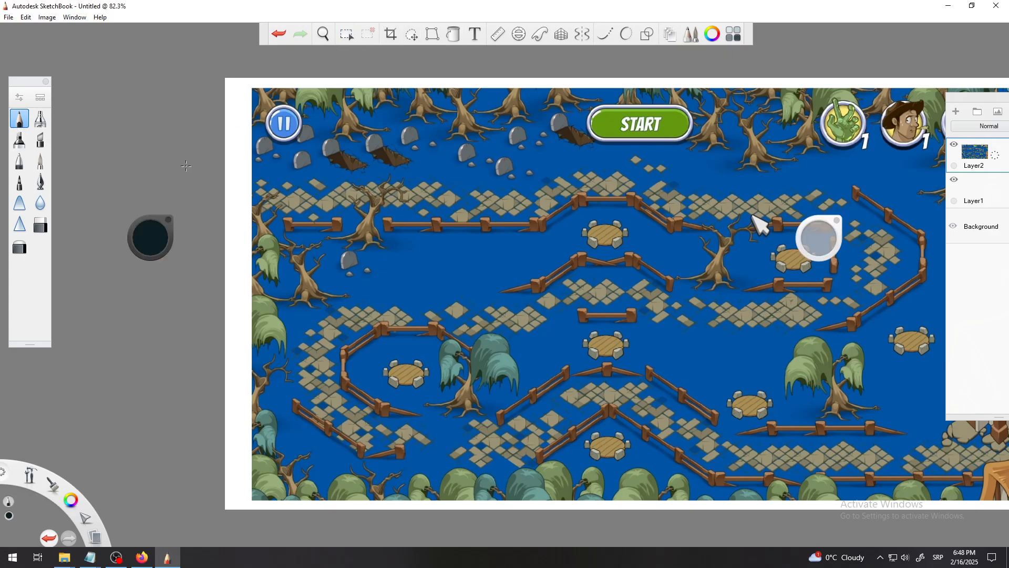
{"action": "left_click", "coordinate": [150, 234]}
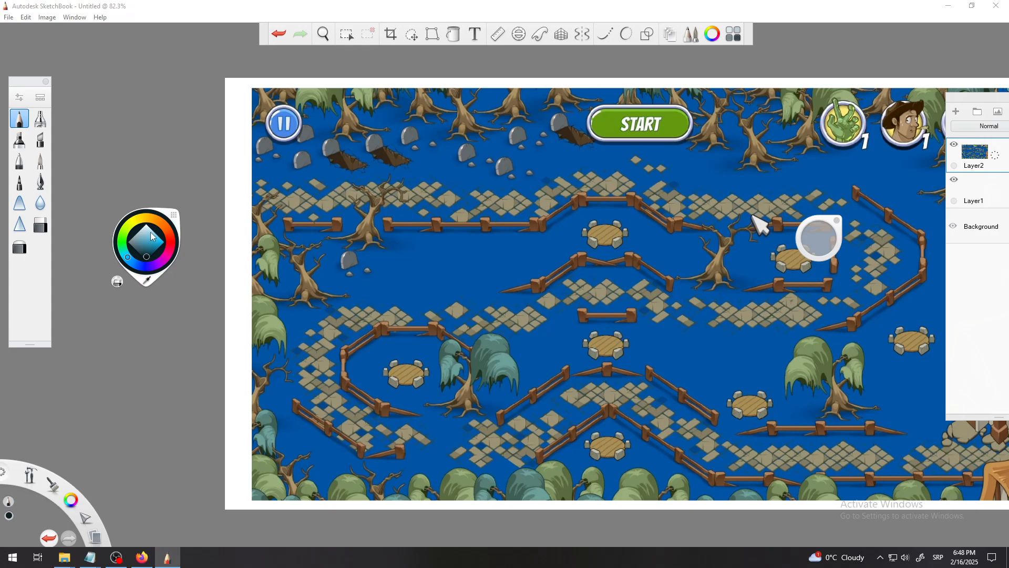
{"action": "left_click", "coordinate": [346, 33]}
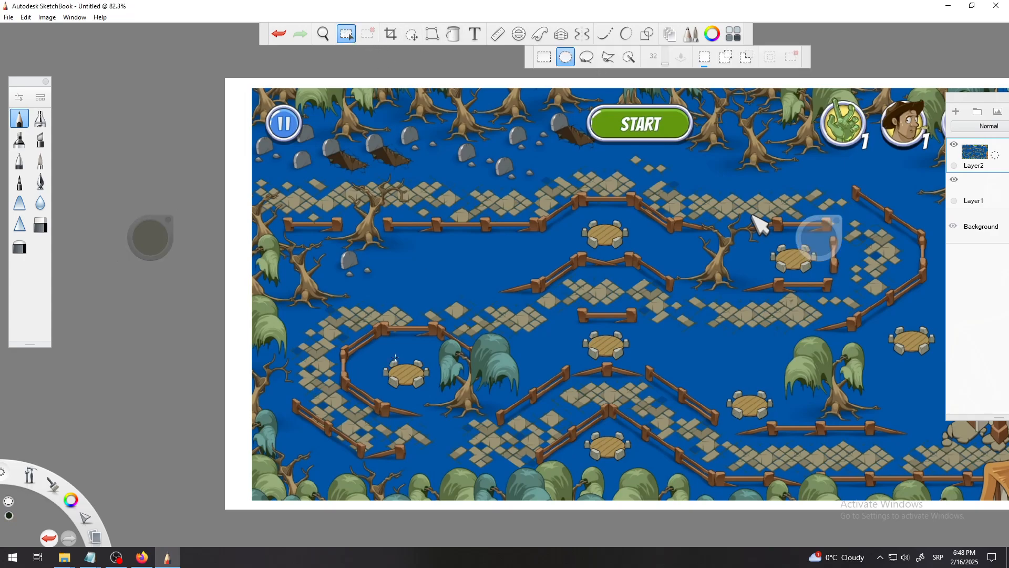
{"action": "left_click_drag", "start_coordinate": [396, 358], "coordinate": [457, 420]}
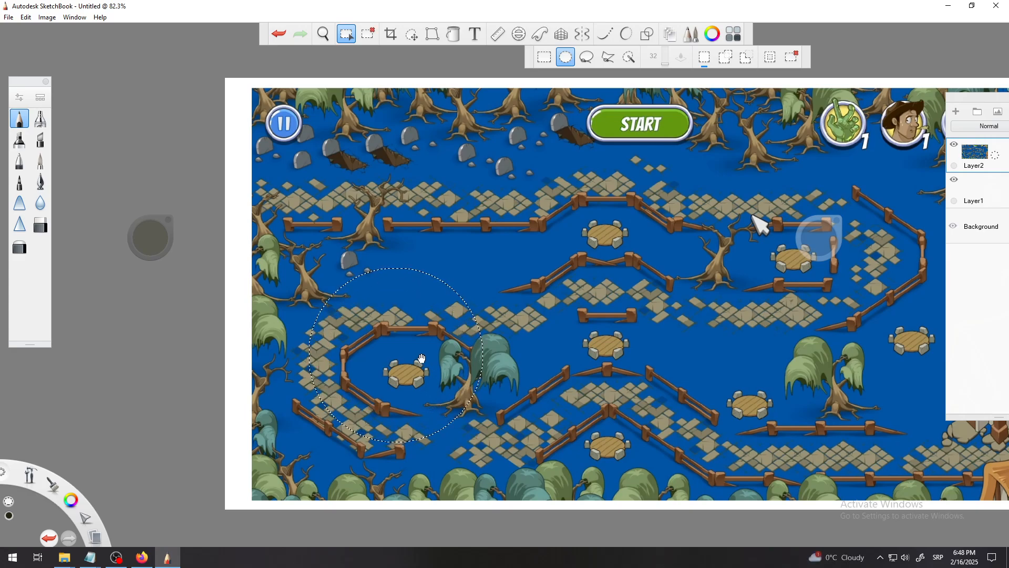
{"action": "left_click_drag", "start_coordinate": [422, 358], "coordinate": [431, 369]}
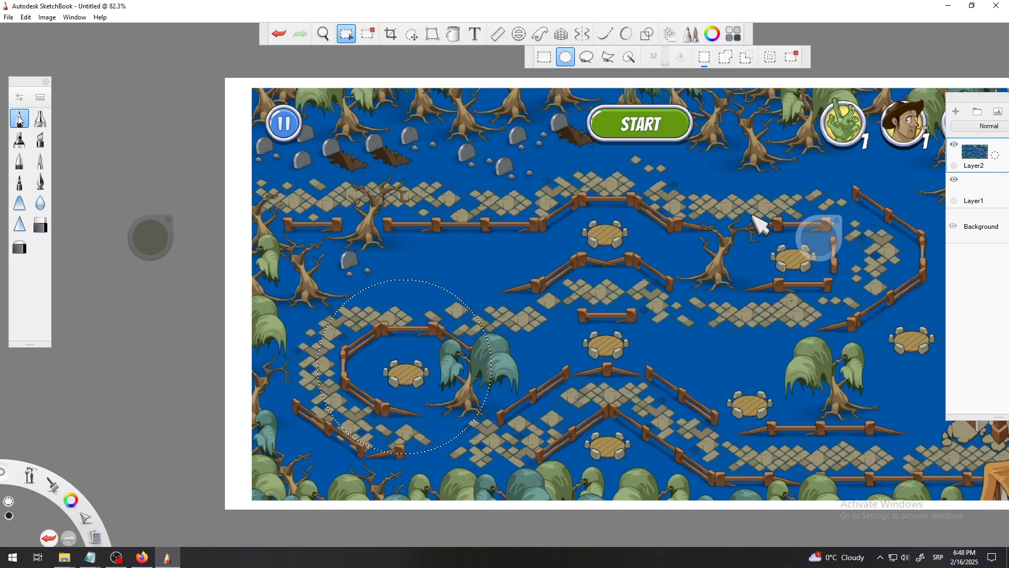
Try pencil strokes inside the circular selection, then undo the deselection and the strokes.
{"action": "left_click", "coordinate": [19, 119]}
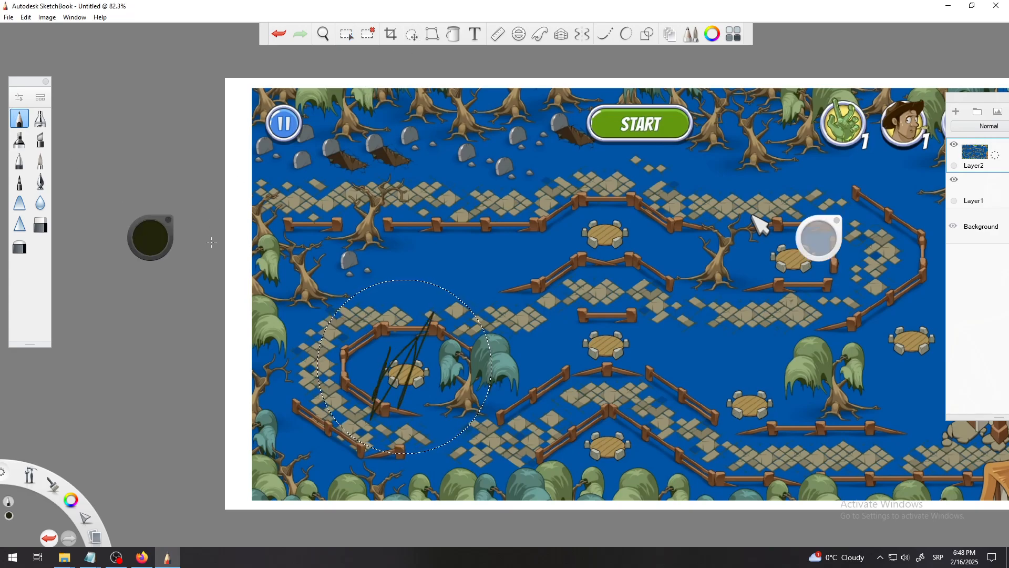
{"action": "key", "text": "ctrl+d"}
{"action": "left_click", "coordinate": [279, 34]}
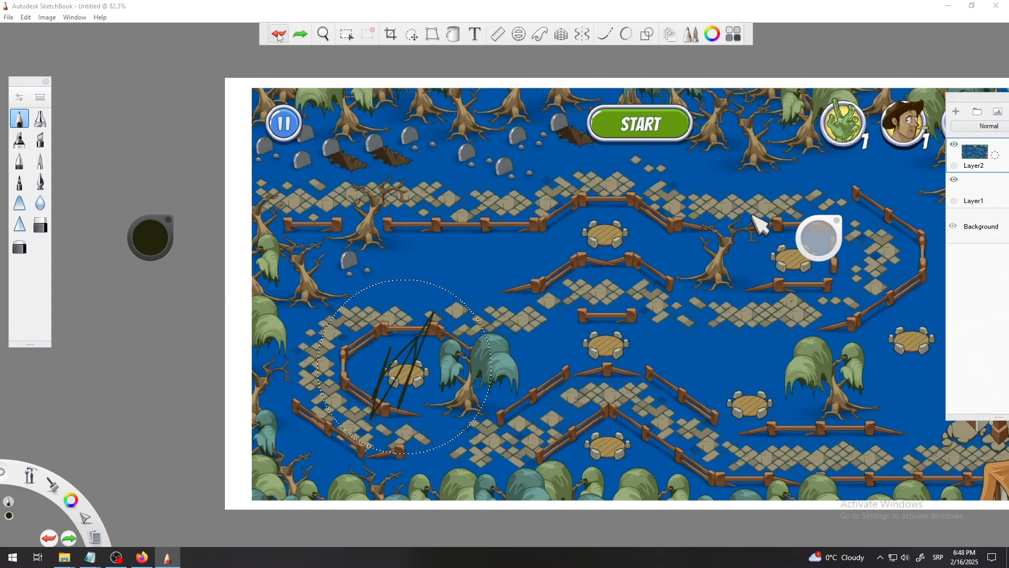
{"action": "left_click", "coordinate": [279, 34]}
Change the drawing colour to a light yellow-green and shift the circular selection over the tree beside the table.
{"action": "left_click", "coordinate": [151, 236]}
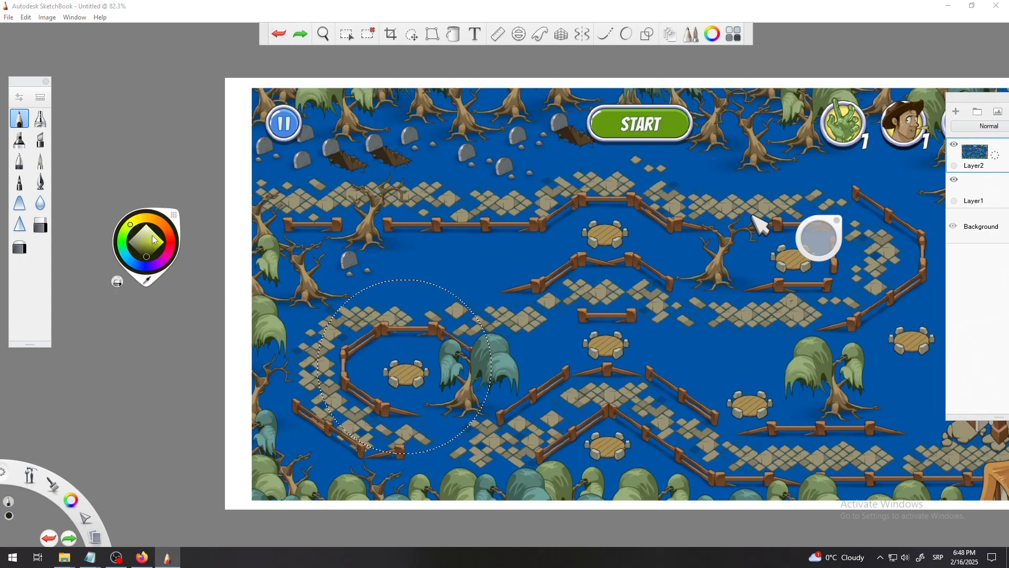
{"action": "left_click", "coordinate": [143, 235]}
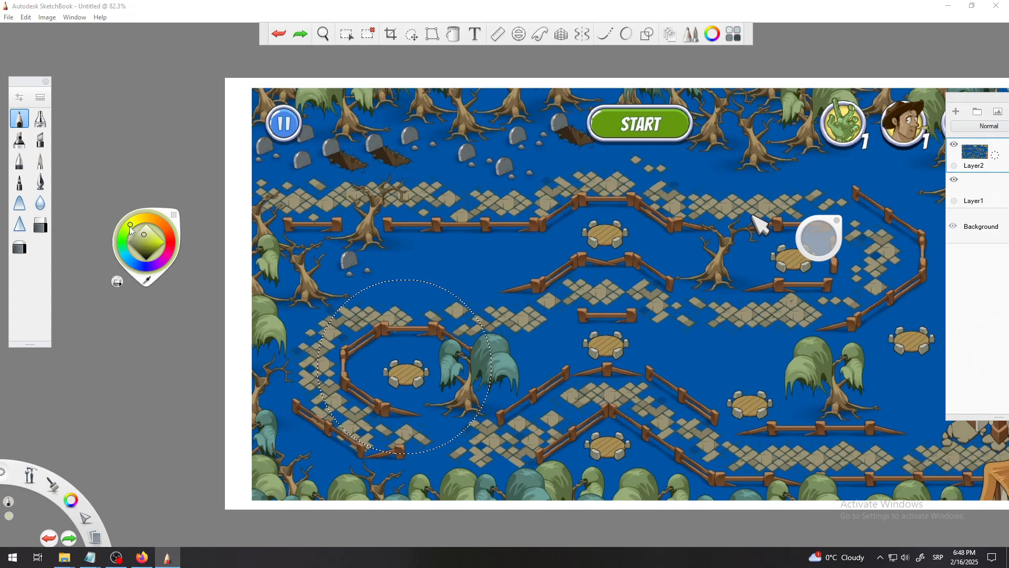
{"action": "left_click", "coordinate": [150, 232]}
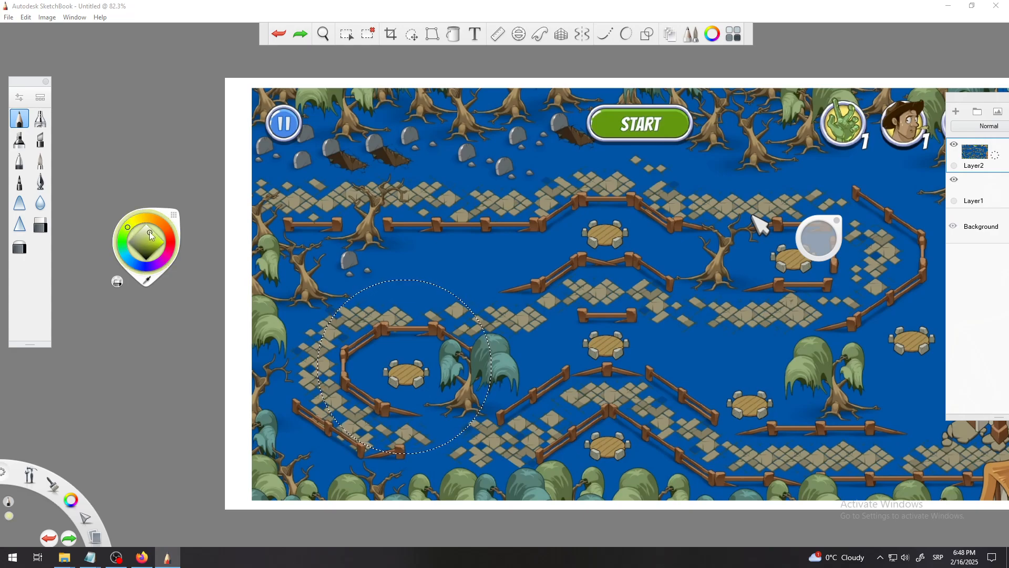
{"action": "left_click", "coordinate": [130, 225]}
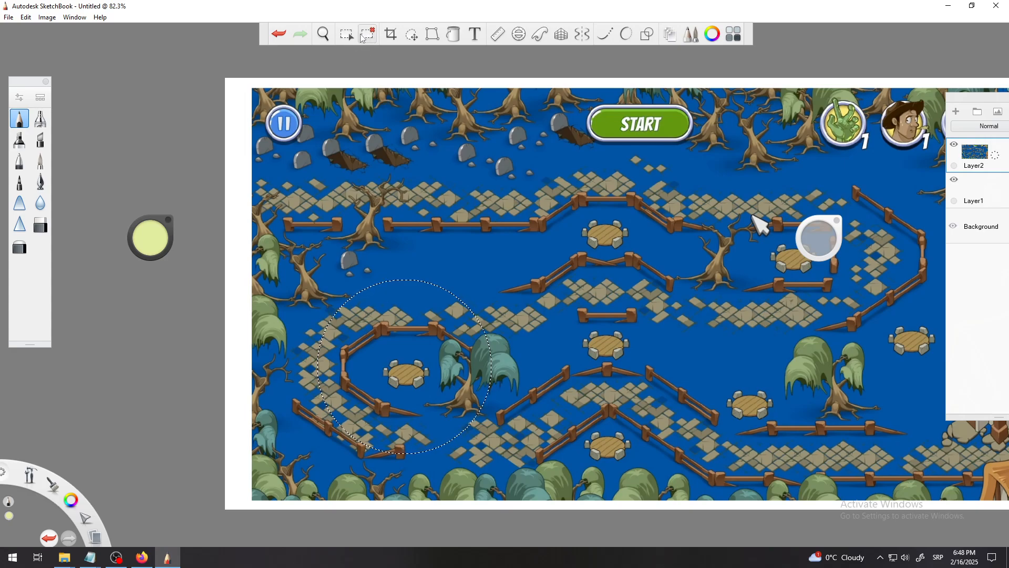
{"action": "left_click", "coordinate": [351, 37]}
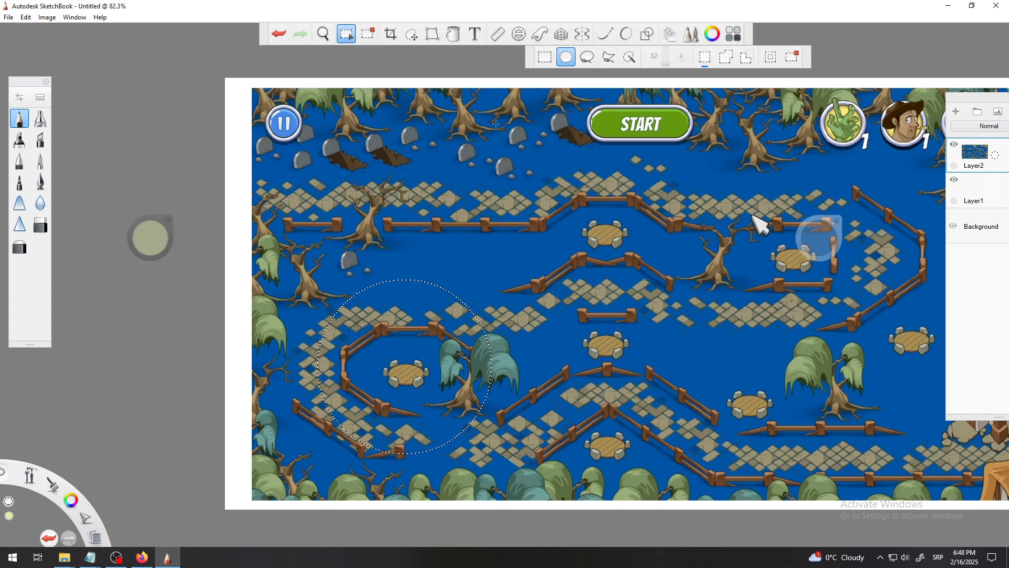
{"action": "left_click_drag", "start_coordinate": [397, 378], "coordinate": [442, 388]}
Scribble twice across the circular selection with the pencil, undoing the strokes each time.
{"action": "left_click", "coordinate": [19, 118]}
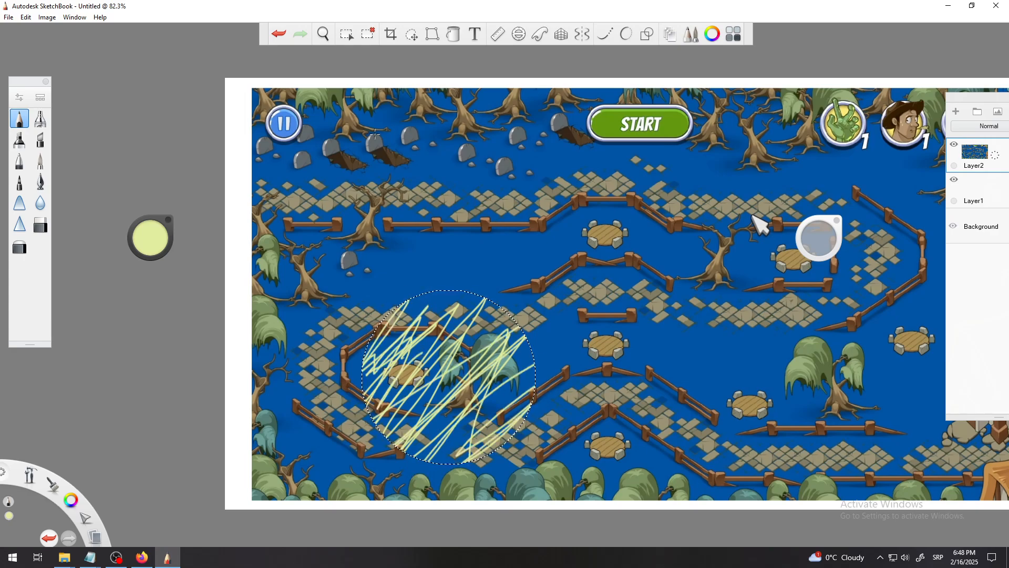
{"action": "key", "text": "ctrl+z"}
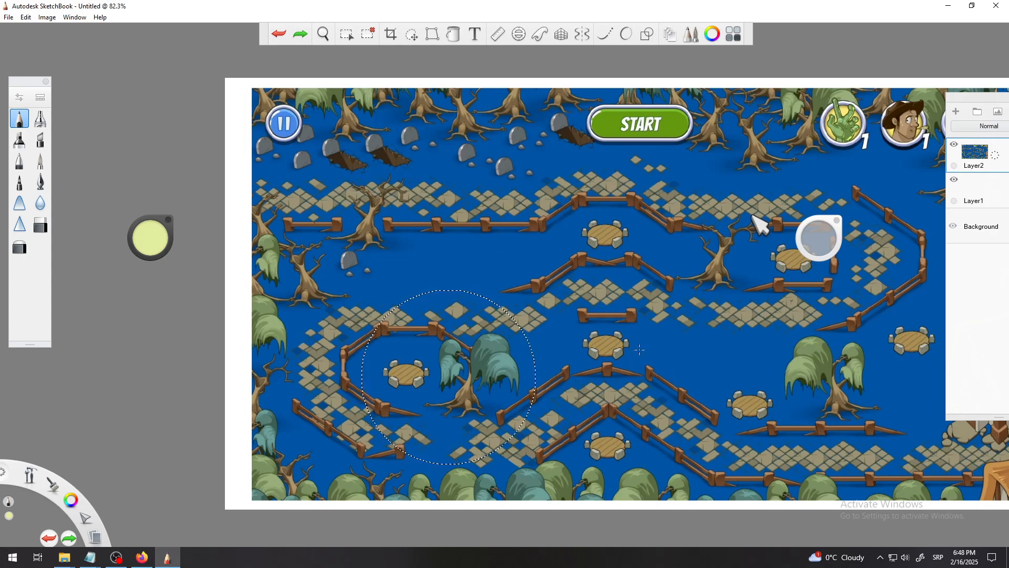
{"action": "left_click_drag", "start_coordinate": [595, 222], "coordinate": [634, 241]}
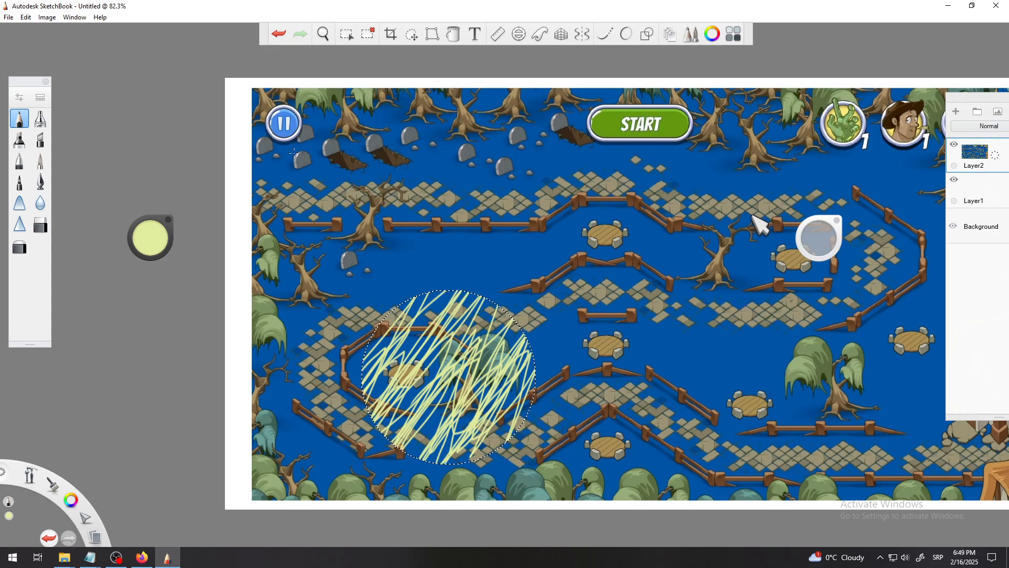
{"action": "left_click", "coordinate": [273, 41]}
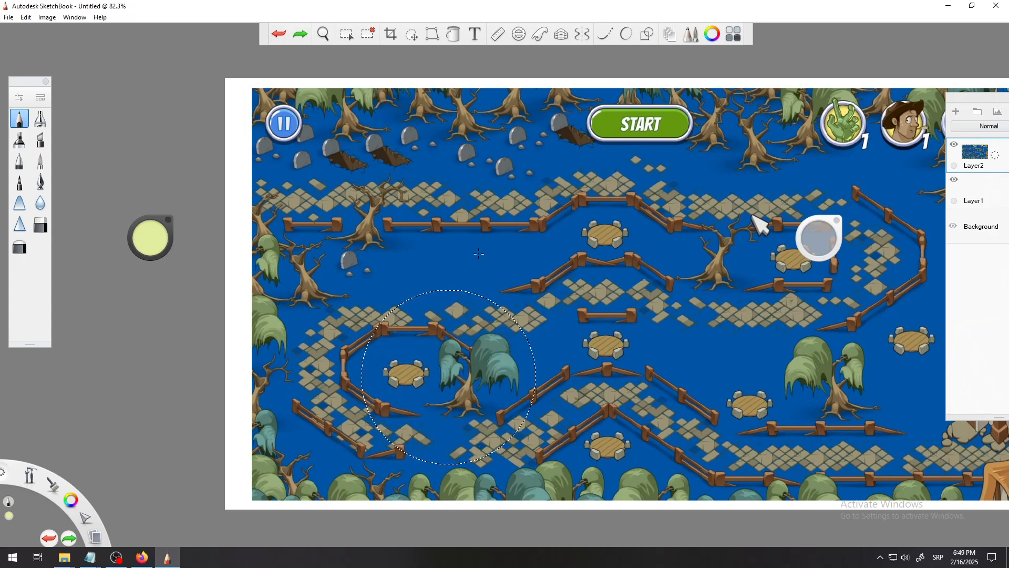
Invert the circular selection and scribble pencil strokes over the image area outside the circle.
{"action": "key", "text": "space"}
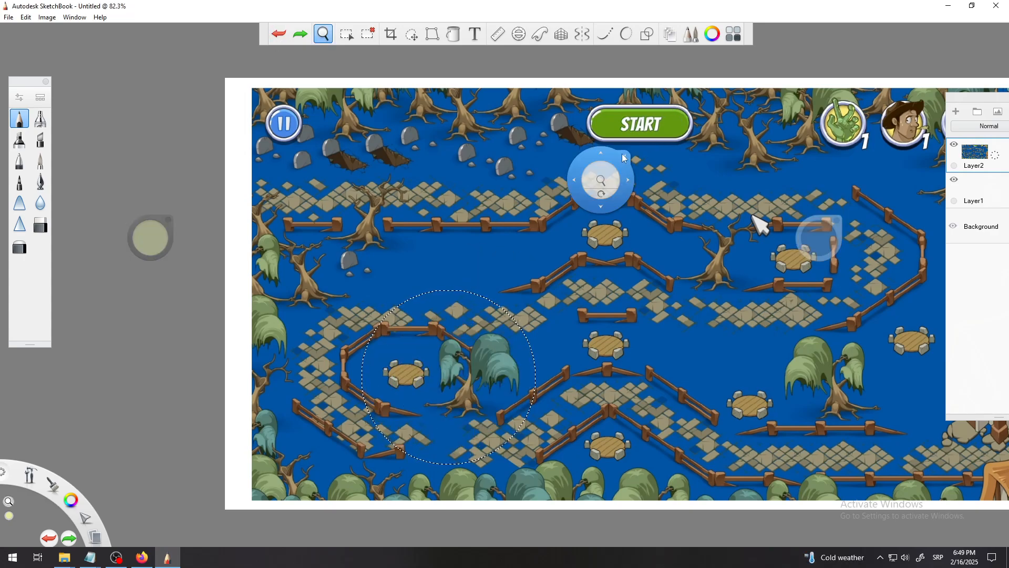
{"action": "left_click_drag", "start_coordinate": [572, 177], "coordinate": [484, 172]}
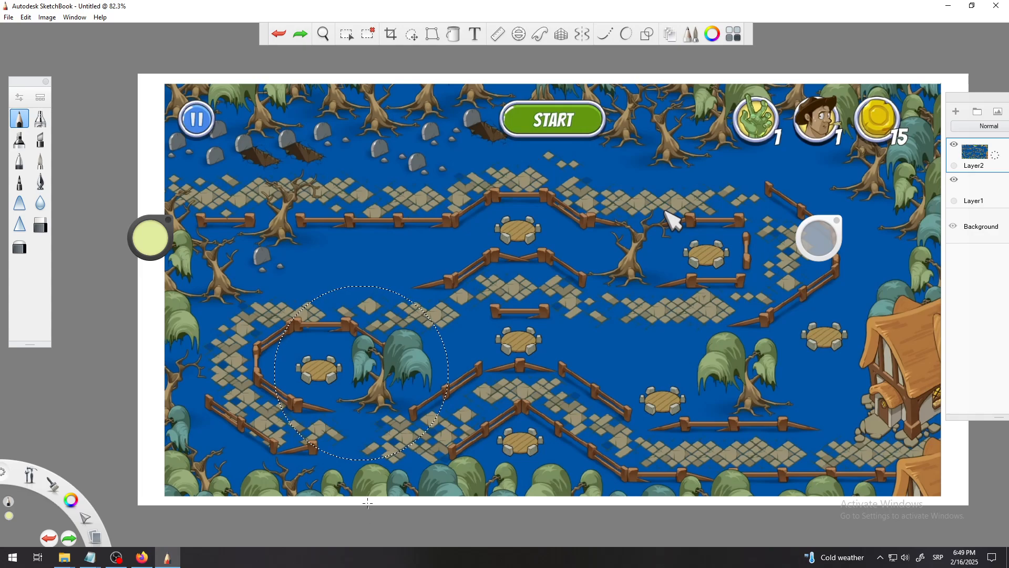
{"action": "left_click", "coordinate": [25, 19]}
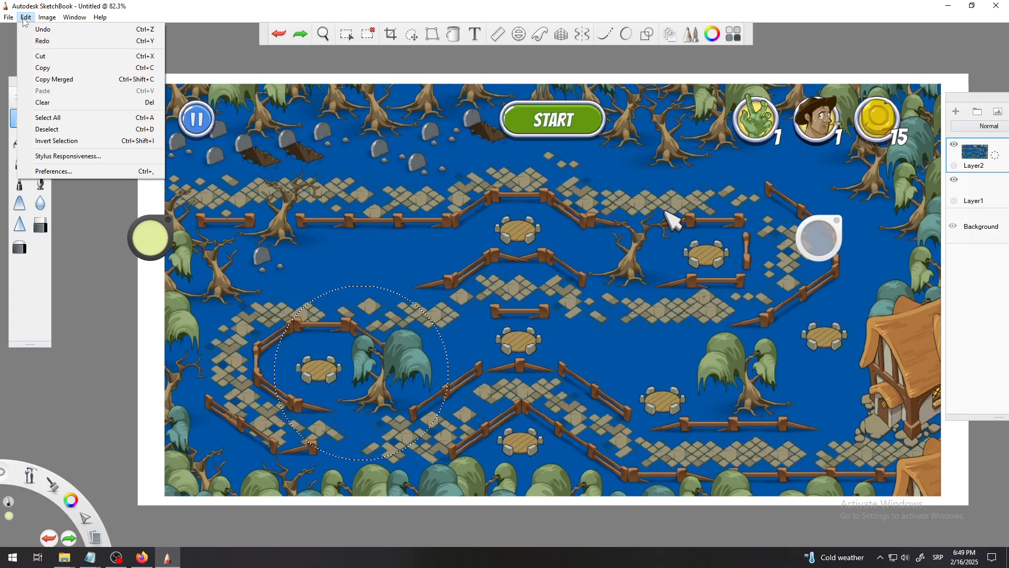
{"action": "left_click", "coordinate": [66, 140]}
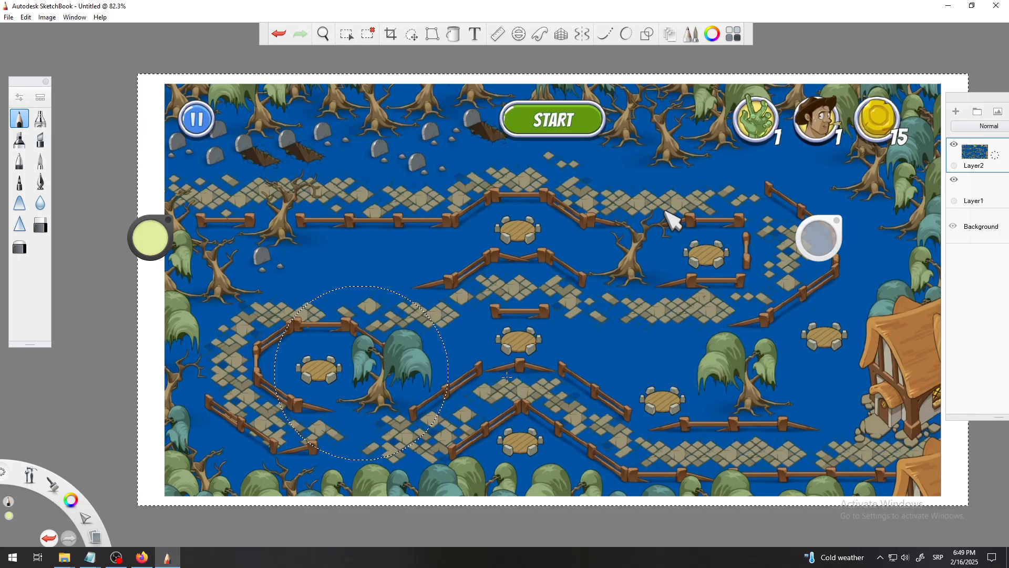
{"action": "mouse_move", "coordinate": [472, 416]}
{"action": "left_mouse_down"}
{"action": "mouse_move", "coordinate": [575, 293]}
{"action": "mouse_move", "coordinate": [415, 290]}
{"action": "mouse_move", "coordinate": [334, 268]}
{"action": "mouse_move", "coordinate": [187, 307]}
{"action": "mouse_move", "coordinate": [294, 147]}
{"action": "mouse_move", "coordinate": [153, 337]}
{"action": "mouse_move", "coordinate": [158, 441]}
{"action": "mouse_move", "coordinate": [326, 479]}
{"action": "mouse_move", "coordinate": [578, 473]}
{"action": "mouse_move", "coordinate": [789, 452]}
{"action": "mouse_move", "coordinate": [610, 315]}
{"action": "mouse_move", "coordinate": [518, 279]}
{"action": "mouse_move", "coordinate": [570, 209]}
{"action": "left_mouse_up"}
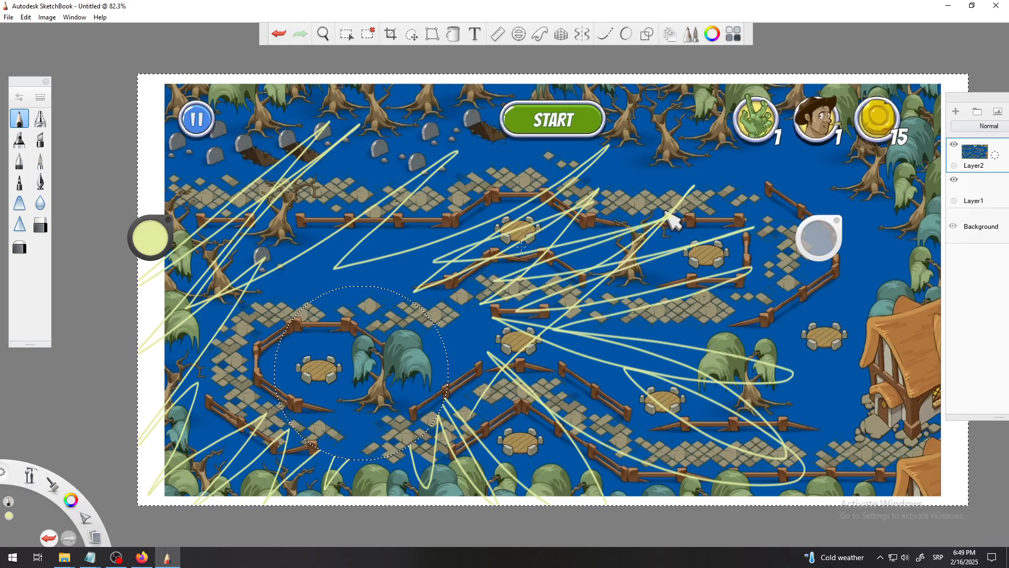
Delete everything on the image layer that lies outside the circle.
{"action": "key", "text": "Delete"}
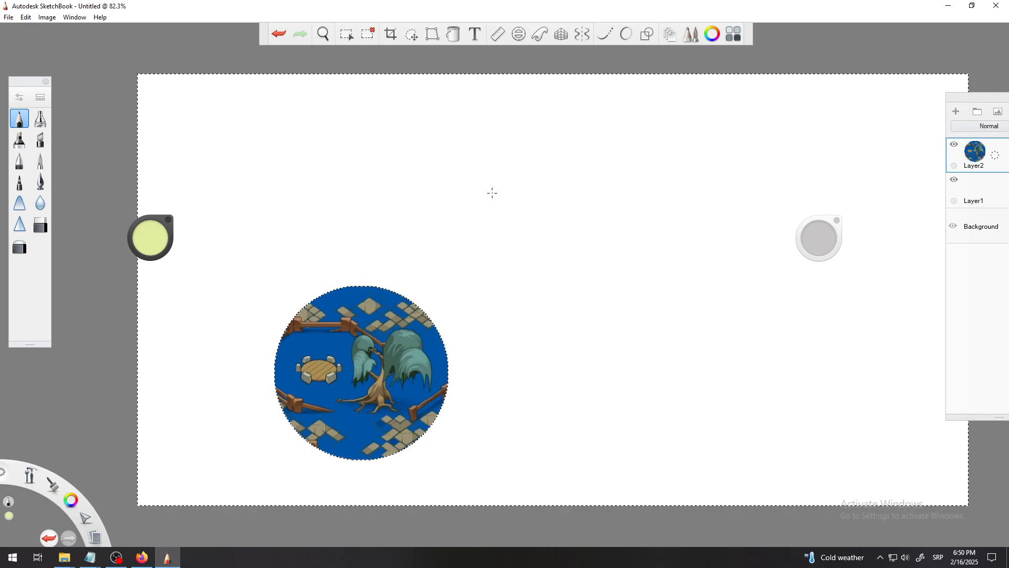
{"action": "key", "text": "space"}
{"action": "mouse_move", "coordinate": [493, 239]}
{"action": "left_mouse_down"}
{"action": "mouse_move", "coordinate": [494, 268]}
{"action": "mouse_move", "coordinate": [505, 254]}
{"action": "mouse_move", "coordinate": [518, 259]}
{"action": "mouse_move", "coordinate": [475, 243]}
{"action": "left_mouse_up"}
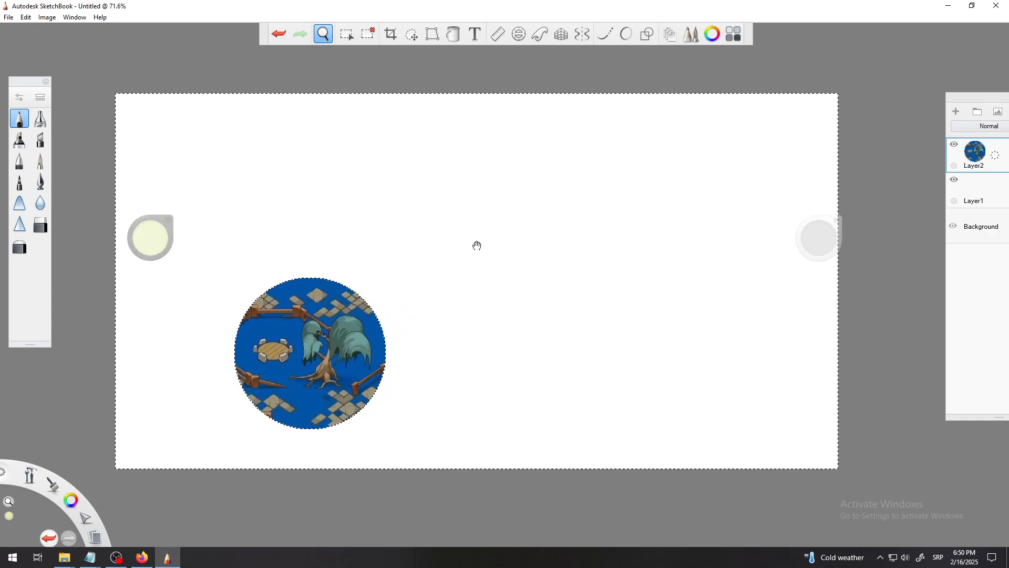
Bring the layer editor fully into view and remove the inverted selection.
{"action": "mouse_move", "coordinate": [941, 102]}
{"action": "mouse_move", "coordinate": [940, 102]}
{"action": "left_mouse_down"}
{"action": "mouse_move", "coordinate": [909, 96]}
{"action": "mouse_move", "coordinate": [921, 99]}
{"action": "left_mouse_up"}
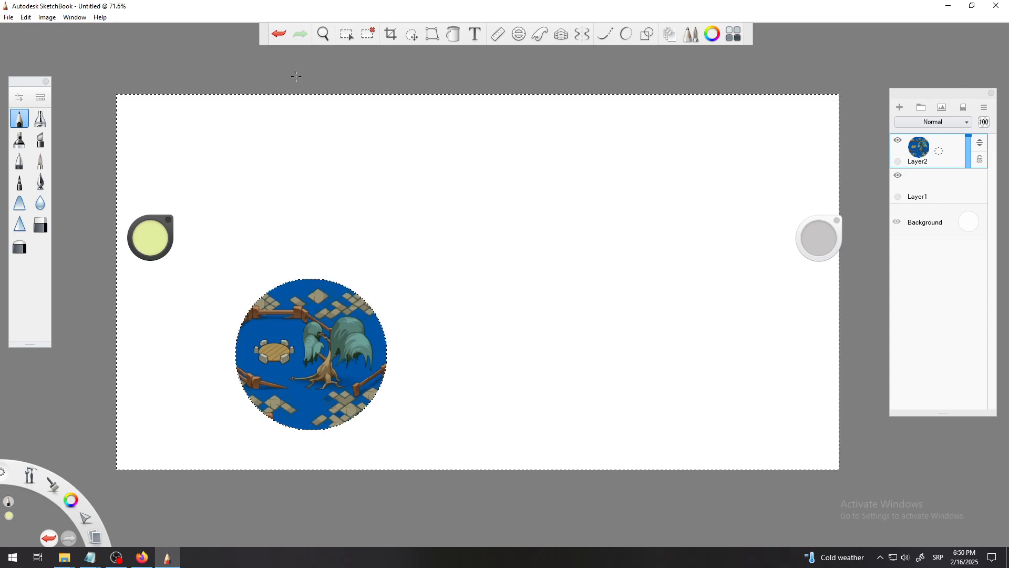
{"action": "left_click", "coordinate": [368, 34]}
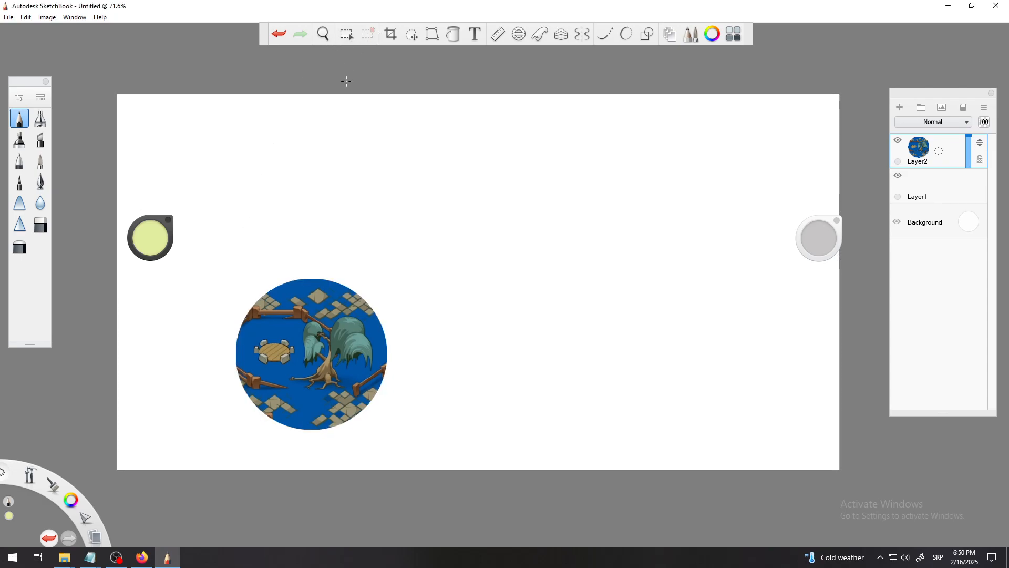
Draw a crop frame of about 592 × 548 px around the circular image.
{"action": "key", "text": "space"}
{"action": "mouse_move", "coordinate": [347, 218]}
{"action": "left_mouse_down"}
{"action": "mouse_move", "coordinate": [454, 396]}
{"action": "mouse_move", "coordinate": [443, 493]}
{"action": "mouse_move", "coordinate": [284, 279]}
{"action": "mouse_move", "coordinate": [516, 263]}
{"action": "mouse_move", "coordinate": [325, 265]}
{"action": "mouse_move", "coordinate": [442, 275]}
{"action": "mouse_move", "coordinate": [421, 243]}
{"action": "mouse_move", "coordinate": [367, 221]}
{"action": "mouse_move", "coordinate": [388, 241]}
{"action": "mouse_move", "coordinate": [415, 214]}
{"action": "mouse_move", "coordinate": [401, 202]}
{"action": "left_mouse_up"}
{"action": "key", "text": "space"}
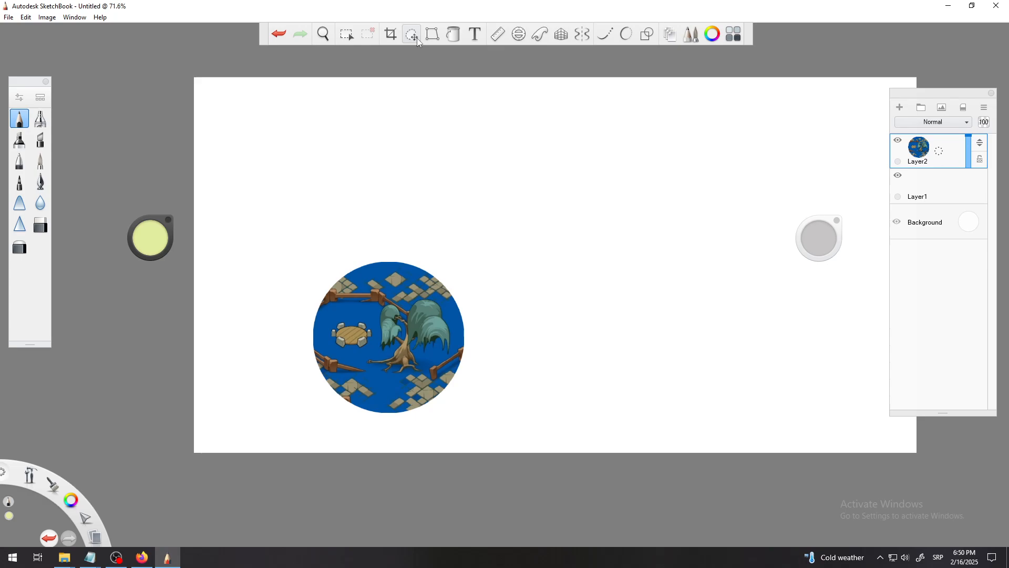
{"action": "left_click", "coordinate": [391, 35]}
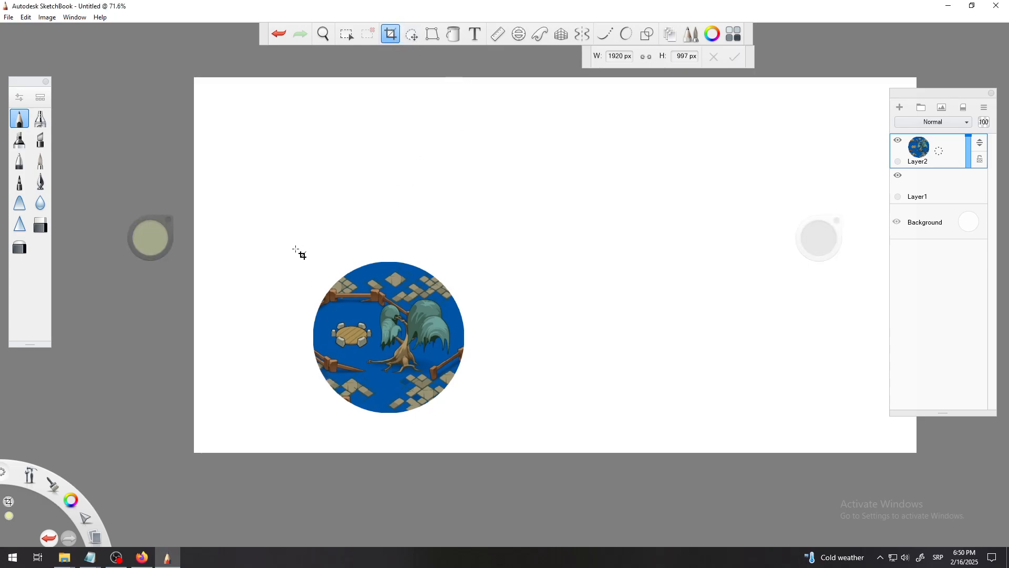
{"action": "left_click_drag", "start_coordinate": [292, 230], "coordinate": [520, 442]}
Tighten all four sides of the crop frame to the circle's edges, about 404 × 405 px, and apply the crop.
{"action": "key", "text": "space"}
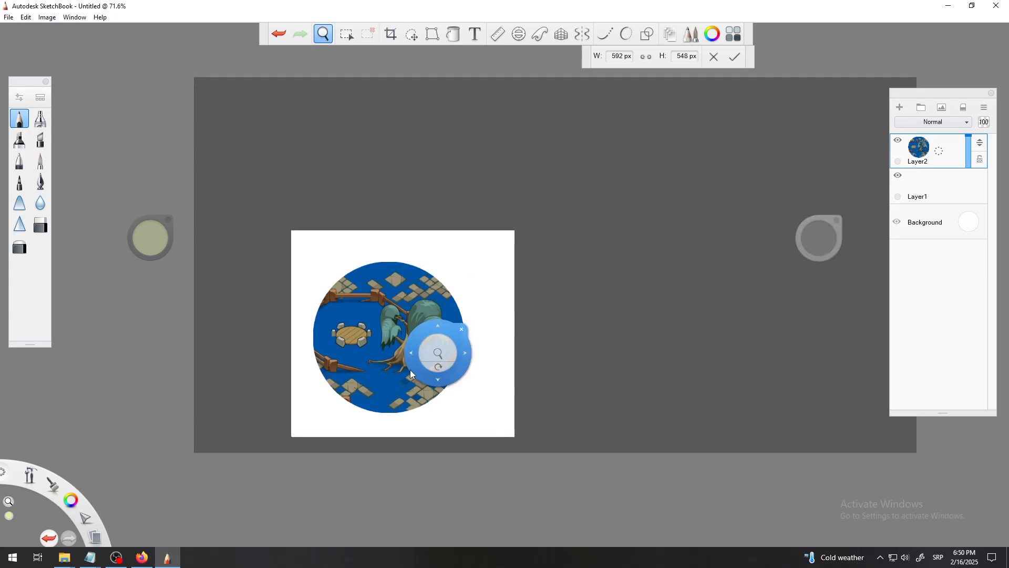
{"action": "left_click_drag", "start_coordinate": [436, 352], "coordinate": [435, 284]}
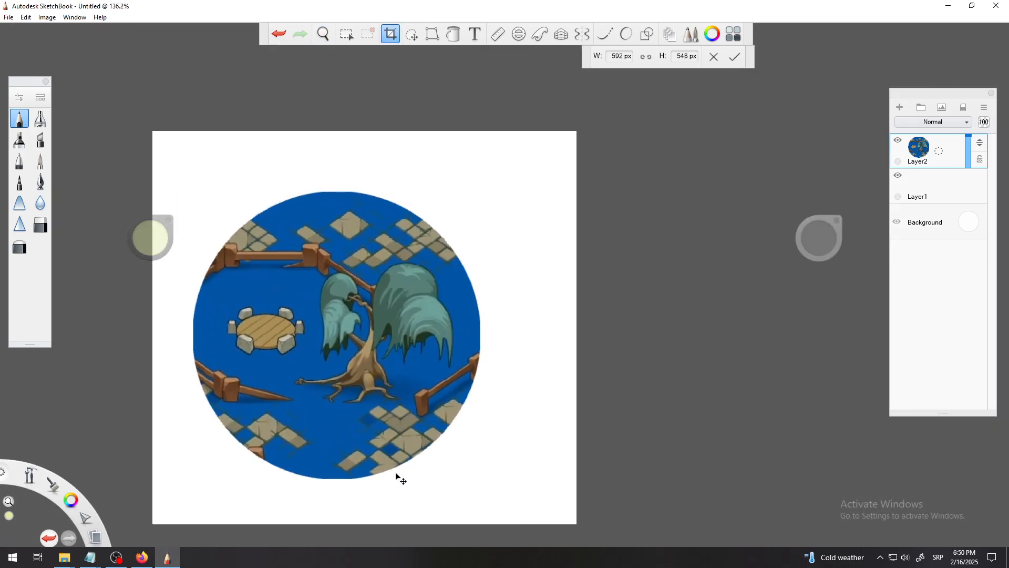
{"action": "left_click_drag", "start_coordinate": [389, 523], "coordinate": [418, 481]}
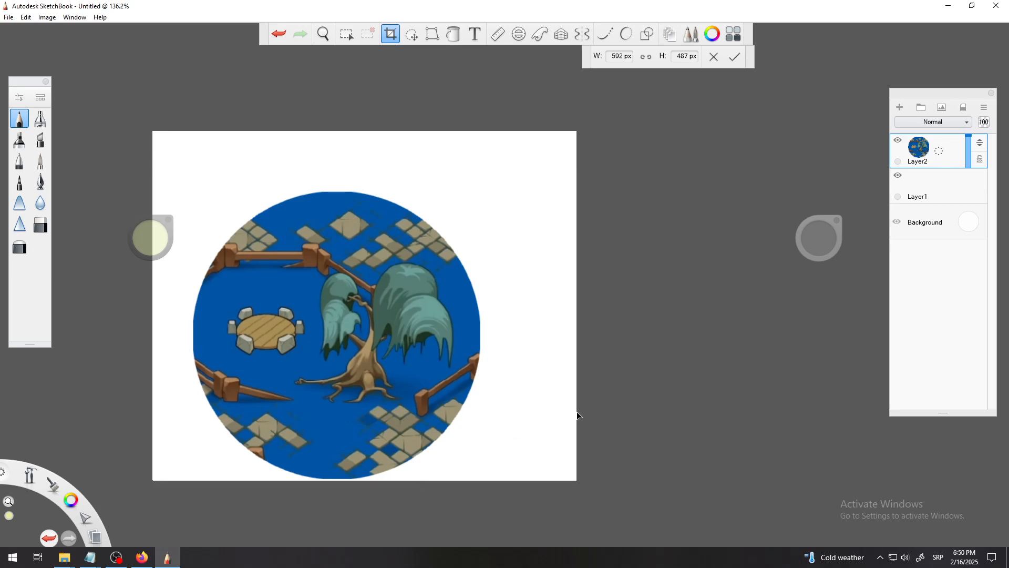
{"action": "left_click_drag", "start_coordinate": [576, 412], "coordinate": [481, 402]}
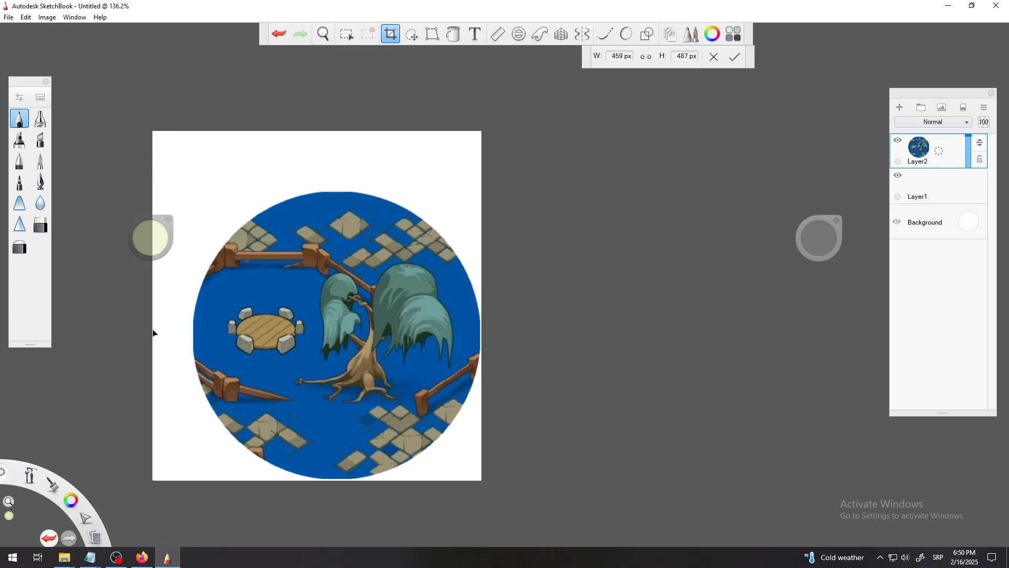
{"action": "left_click_drag", "start_coordinate": [152, 330], "coordinate": [192, 337]}
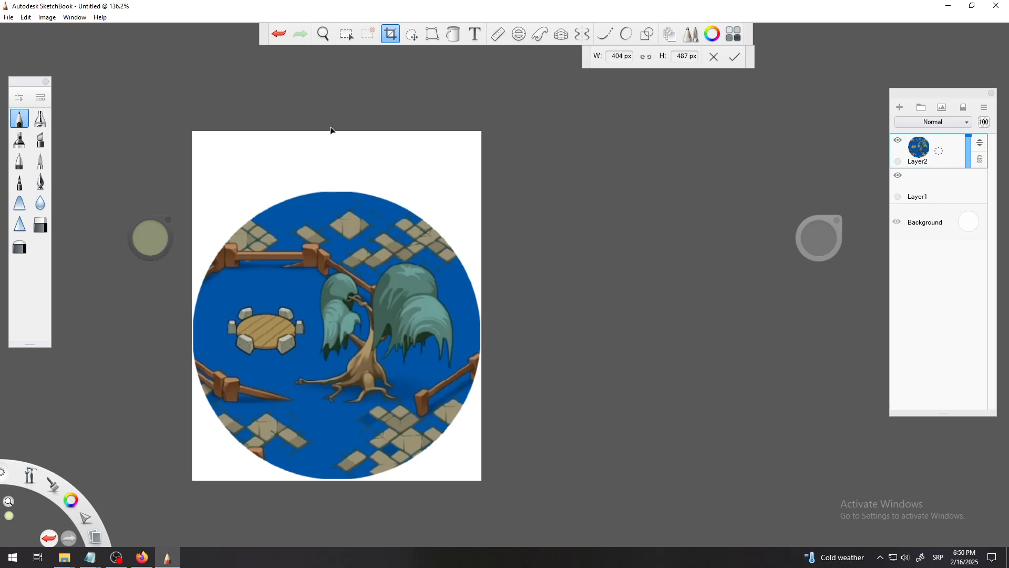
{"action": "left_click_drag", "start_coordinate": [331, 132], "coordinate": [351, 193]}
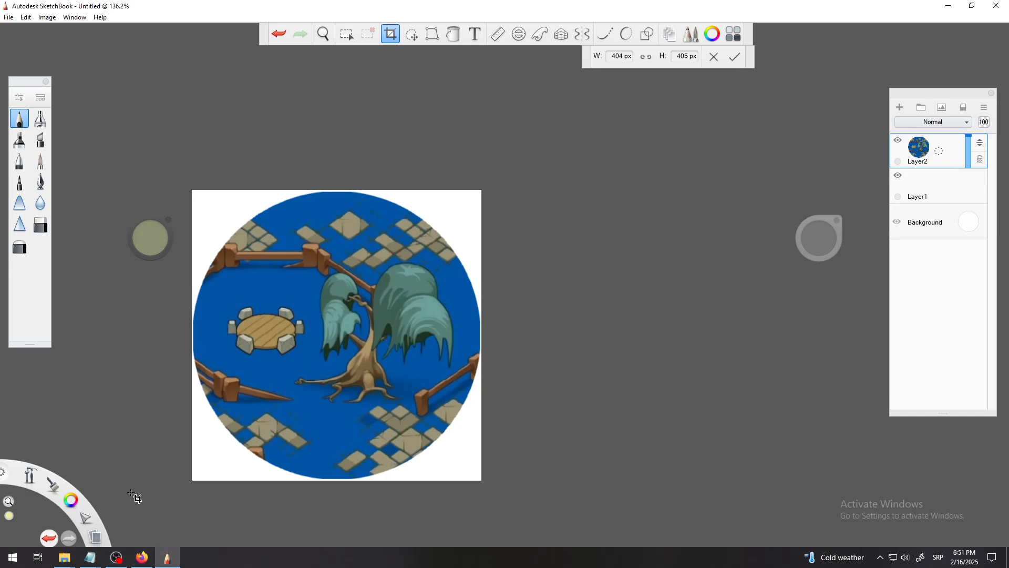
{"action": "left_click", "coordinate": [735, 59]}
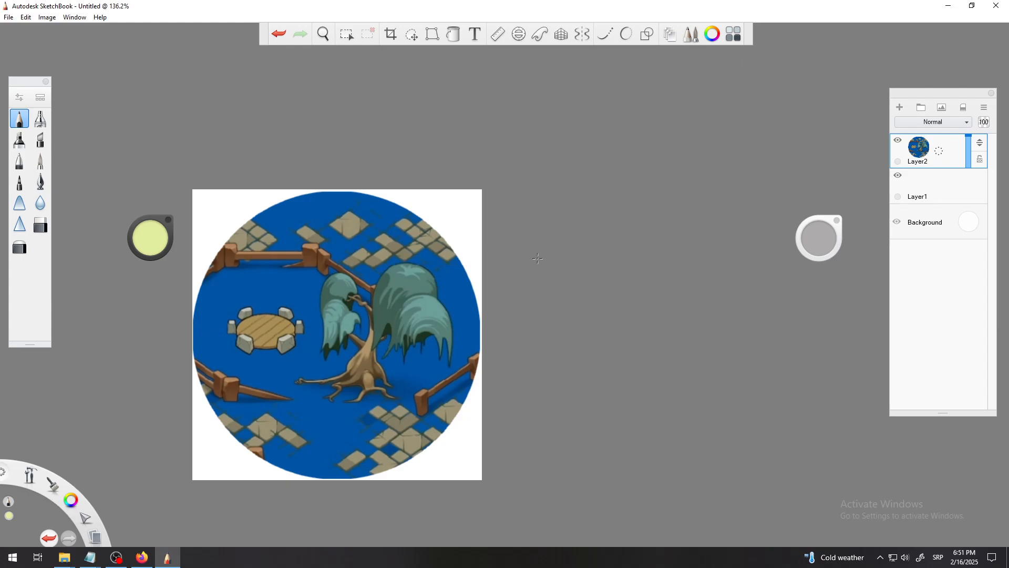
Hide the Background layer so the area around the circular image is transparent.
{"action": "key", "text": "space"}
{"action": "left_click", "coordinate": [373, 286]}
{"action": "left_click_drag", "start_coordinate": [350, 287], "coordinate": [691, 210]}
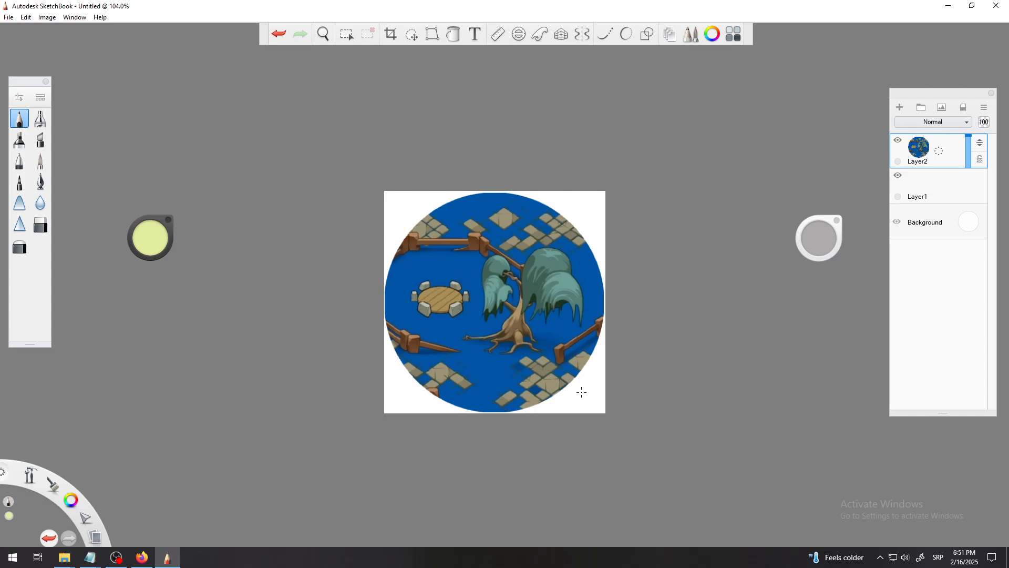
{"action": "key", "text": "space"}
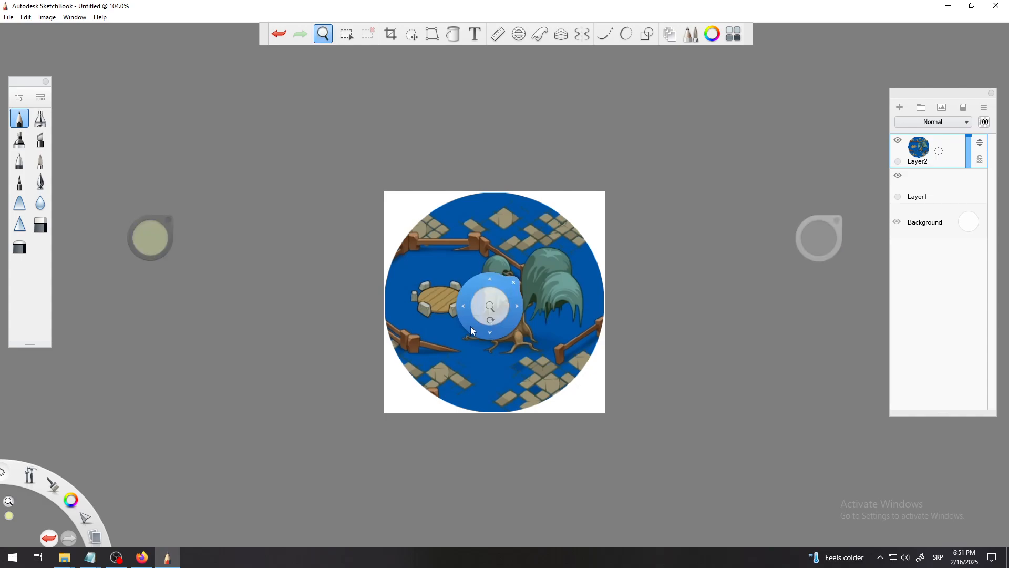
{"action": "left_click_drag", "start_coordinate": [477, 308], "coordinate": [426, 314]}
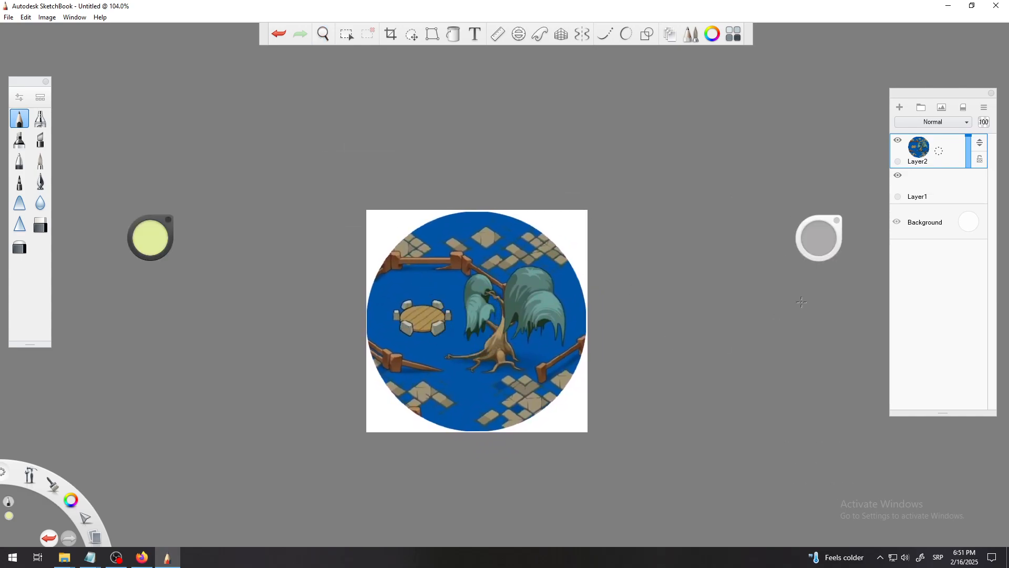
{"action": "left_click", "coordinate": [898, 223]}
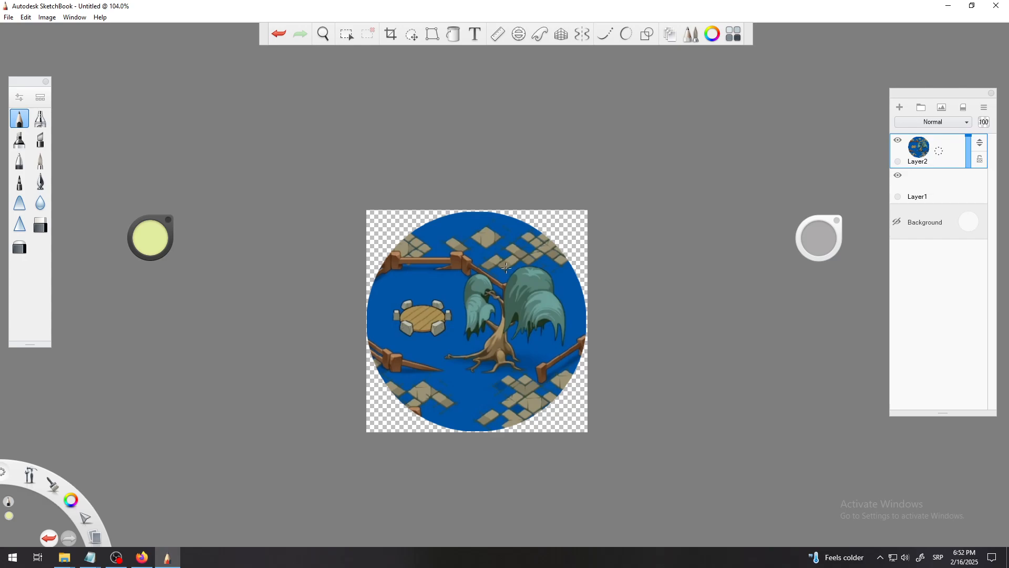
Save the cropped image to the Desktop as a PNG file named rgb2.png, accepting the merging of layers.
{"action": "left_click", "coordinate": [10, 20]}
{"action": "left_click", "coordinate": [52, 88]}
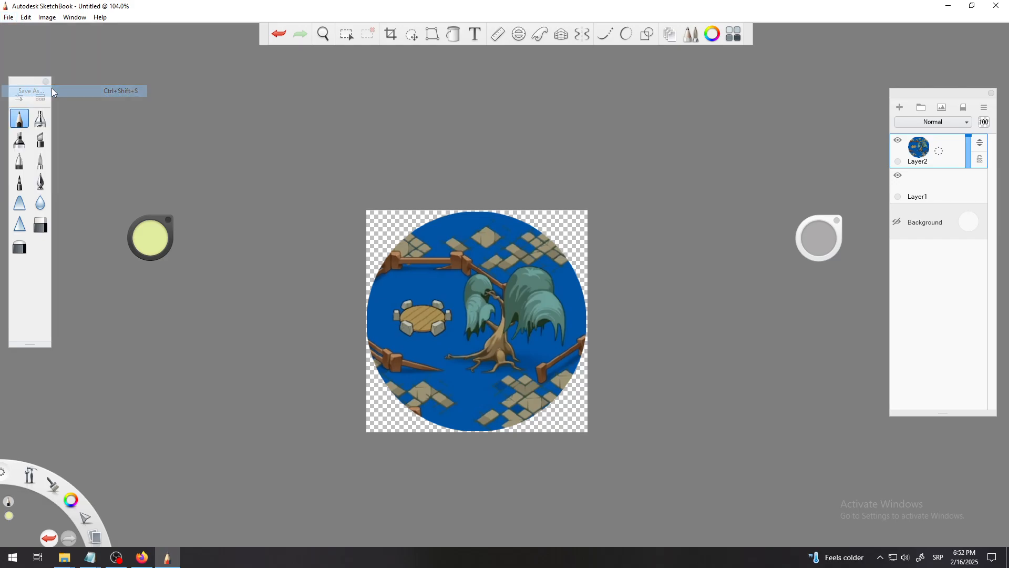
{"action": "left_click", "coordinate": [482, 341]}
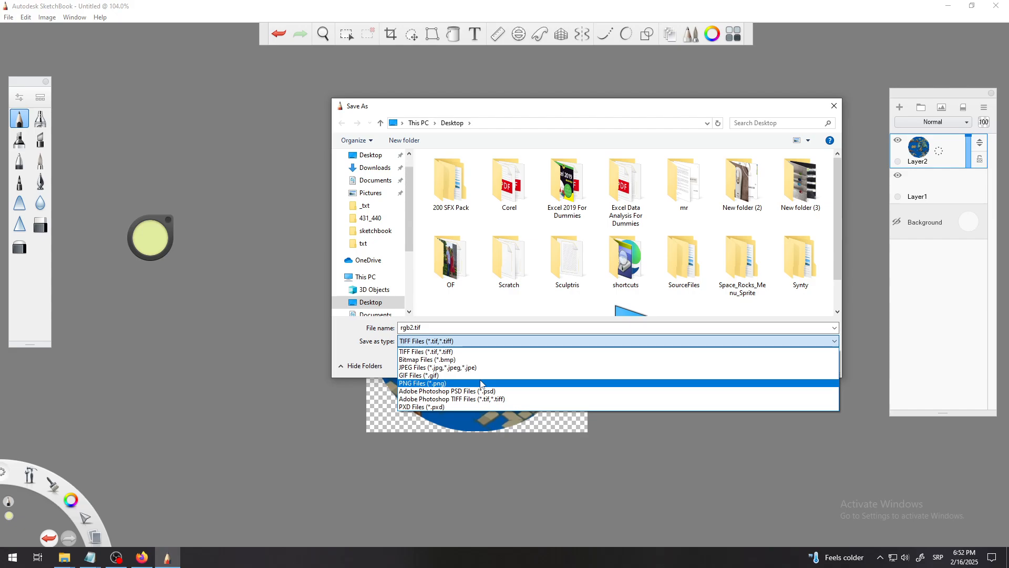
{"action": "left_click", "coordinate": [482, 384]}
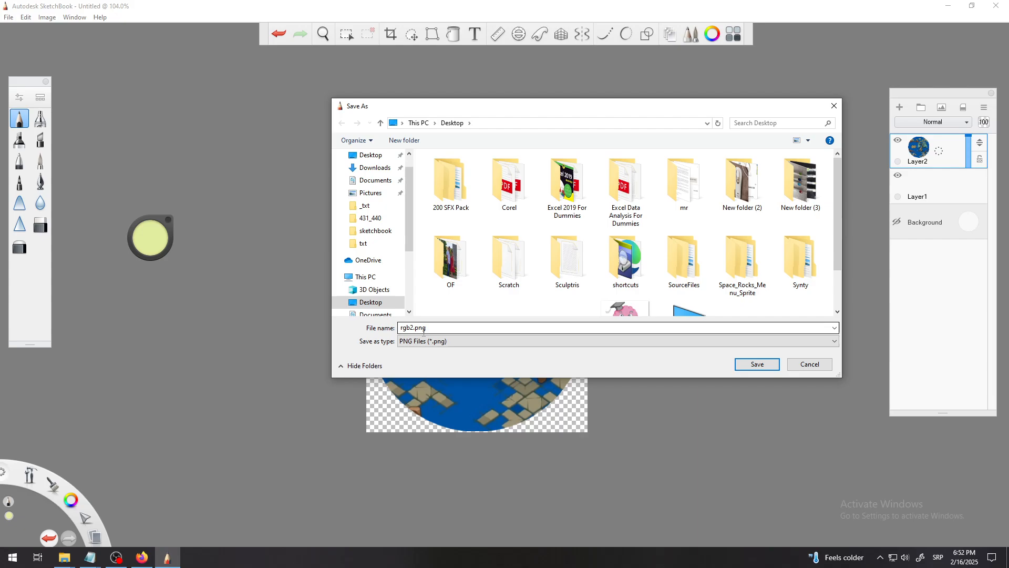
{"action": "left_click", "coordinate": [763, 367]}
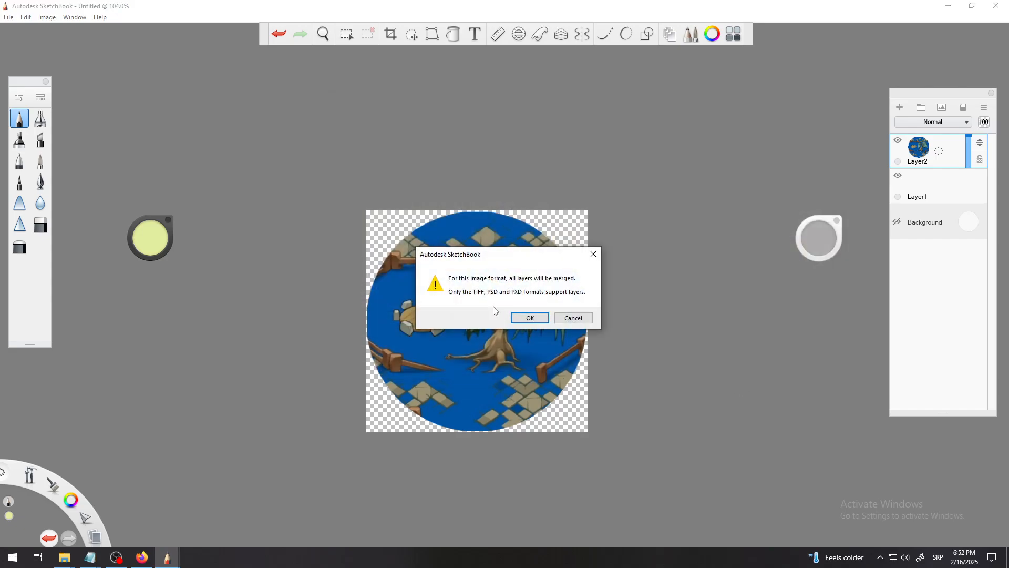
{"action": "left_click", "coordinate": [526, 318]}
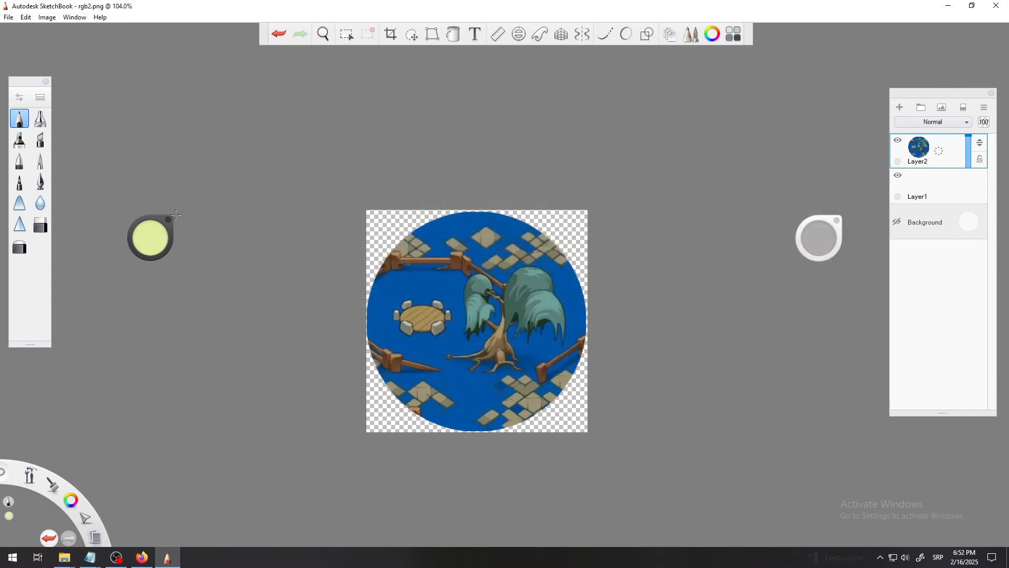
Create a new canvas and flood its layer with the current pale yellow-green using the solid fill.
{"action": "left_click", "coordinate": [8, 17]}
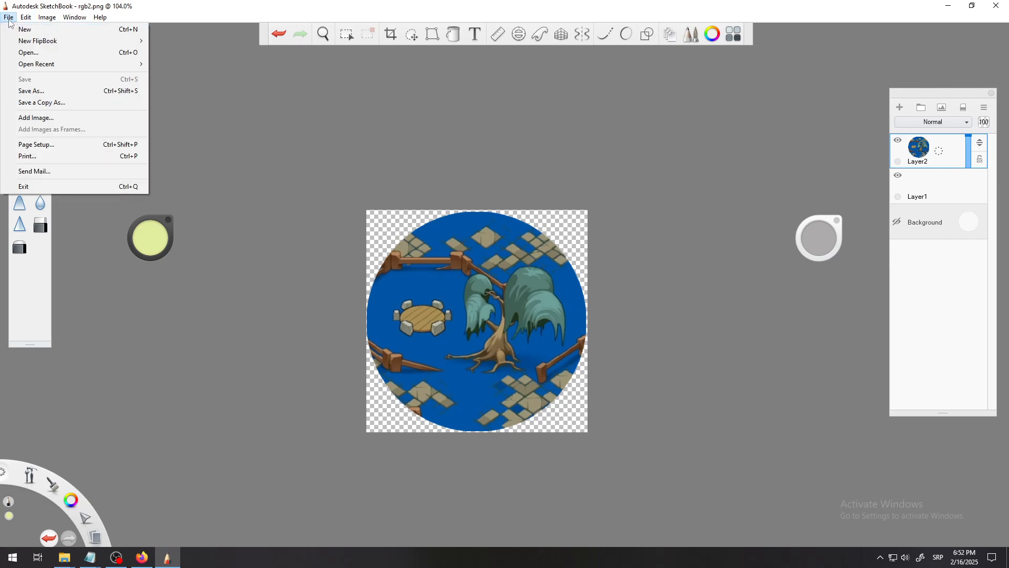
{"action": "left_click", "coordinate": [25, 29]}
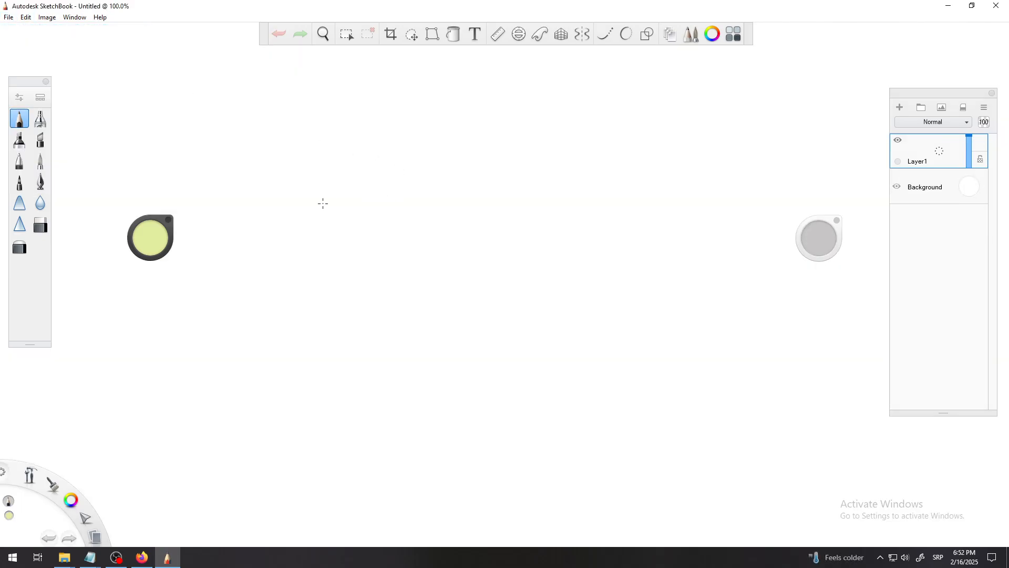
{"action": "key", "text": "space"}
{"action": "left_click_drag", "start_coordinate": [508, 232], "coordinate": [529, 273]}
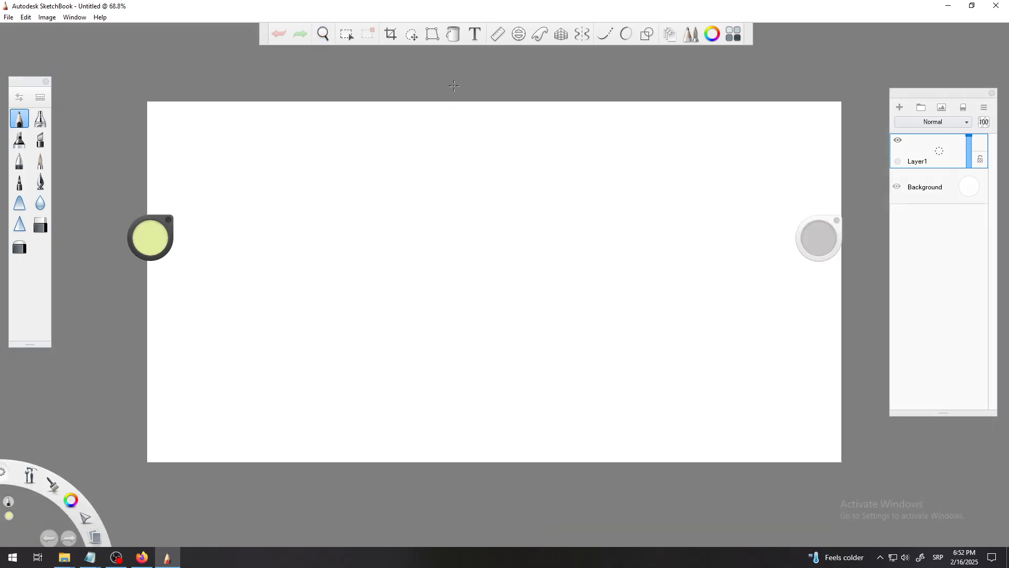
{"action": "left_click", "coordinate": [453, 34]}
{"action": "left_click", "coordinate": [492, 215]}
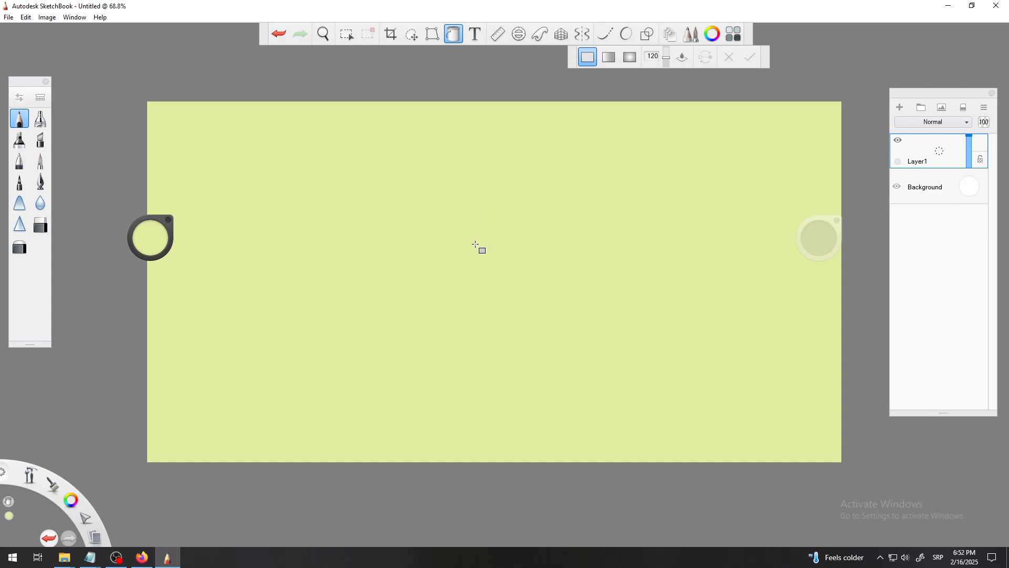
Add the image rgb2.png from the Desktop to the canvas, nudge it slightly down and left, and accept its placement.
{"action": "key", "text": "space"}
{"action": "left_click_drag", "start_coordinate": [474, 266], "coordinate": [519, 281]}
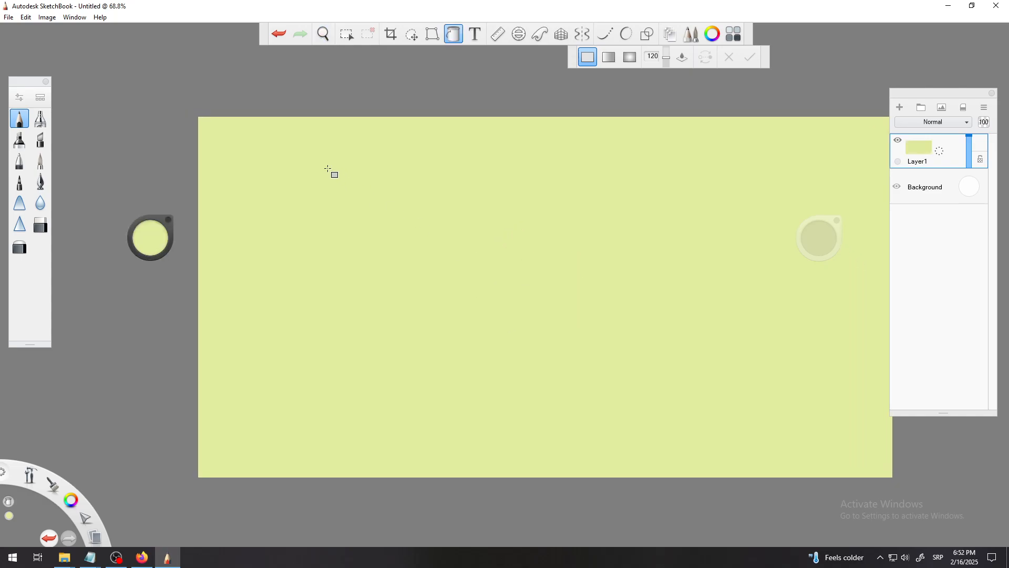
{"action": "left_click", "coordinate": [9, 18]}
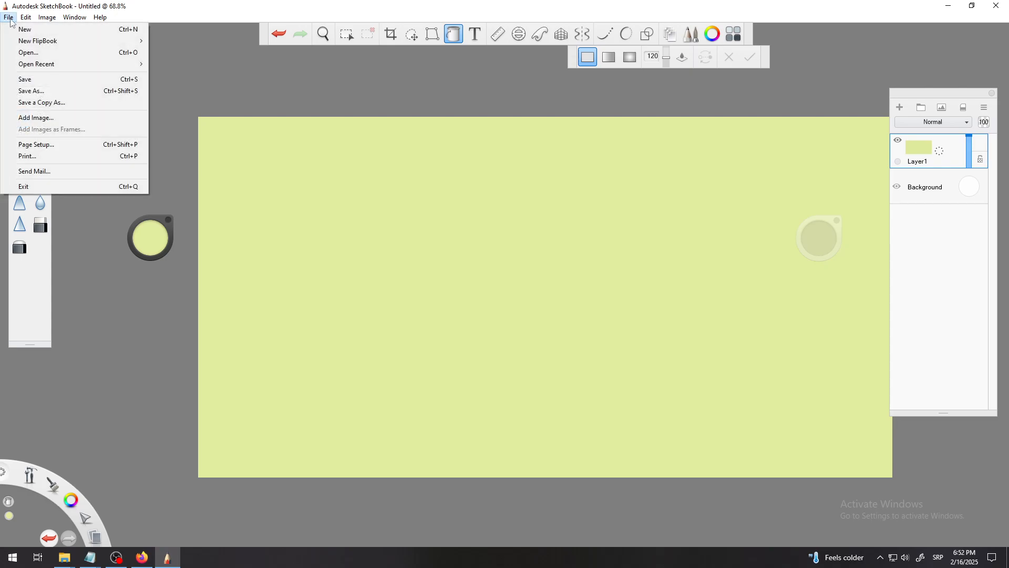
{"action": "left_click", "coordinate": [54, 117]}
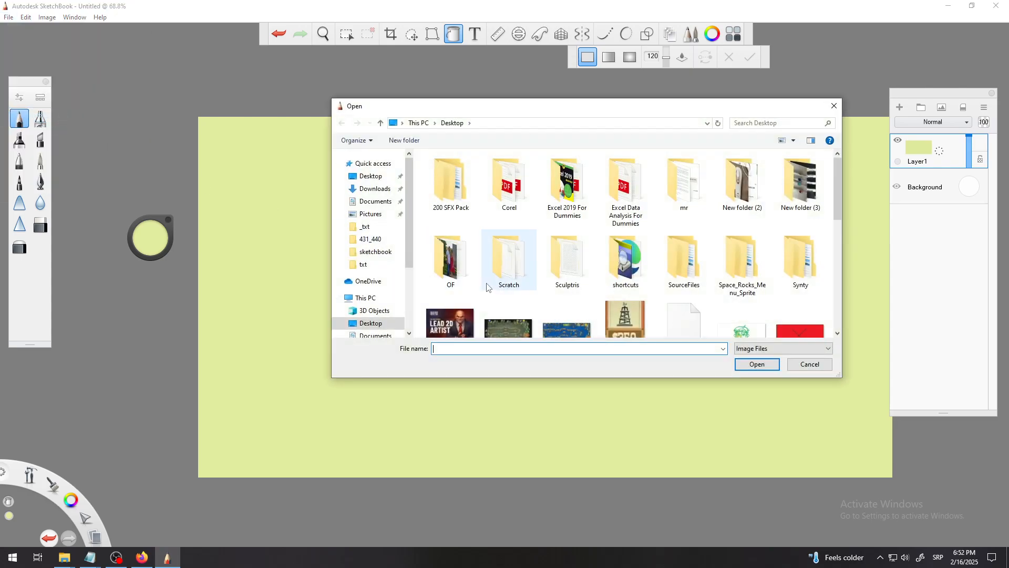
{"action": "type", "text": "rg"}
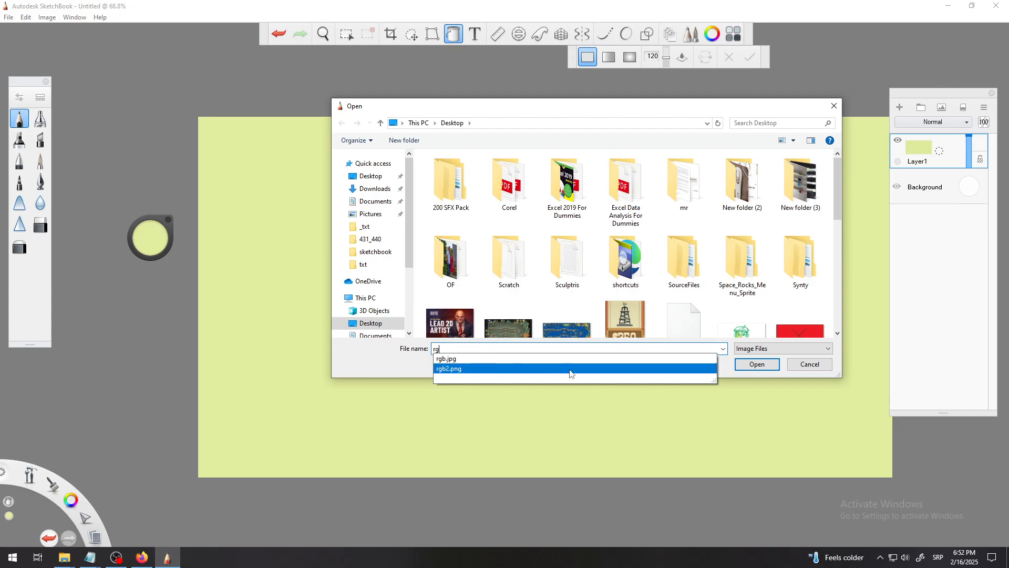
{"action": "left_click", "coordinate": [479, 369]}
{"action": "left_click", "coordinate": [757, 364]}
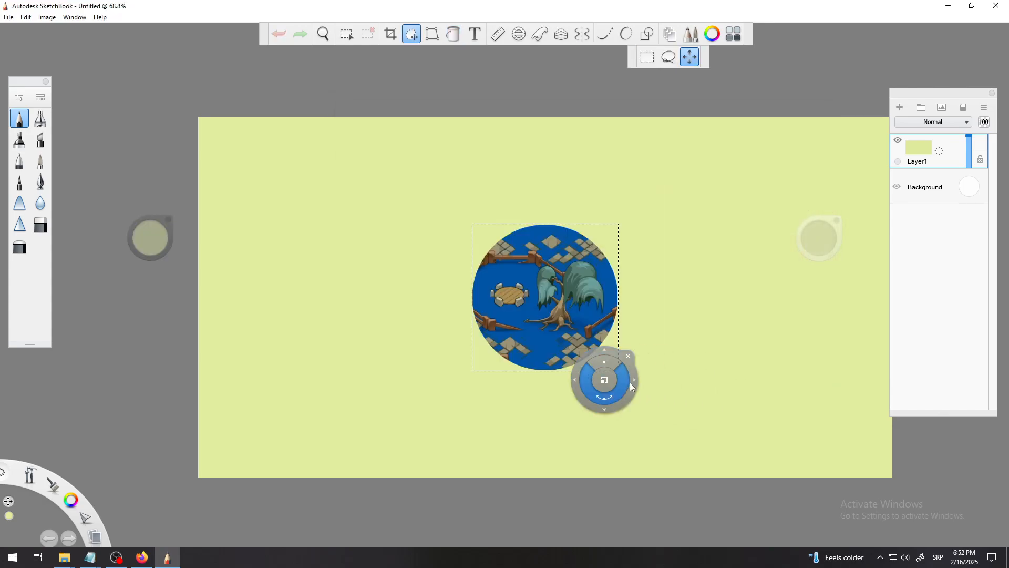
{"action": "left_click_drag", "start_coordinate": [636, 385], "coordinate": [610, 405]}
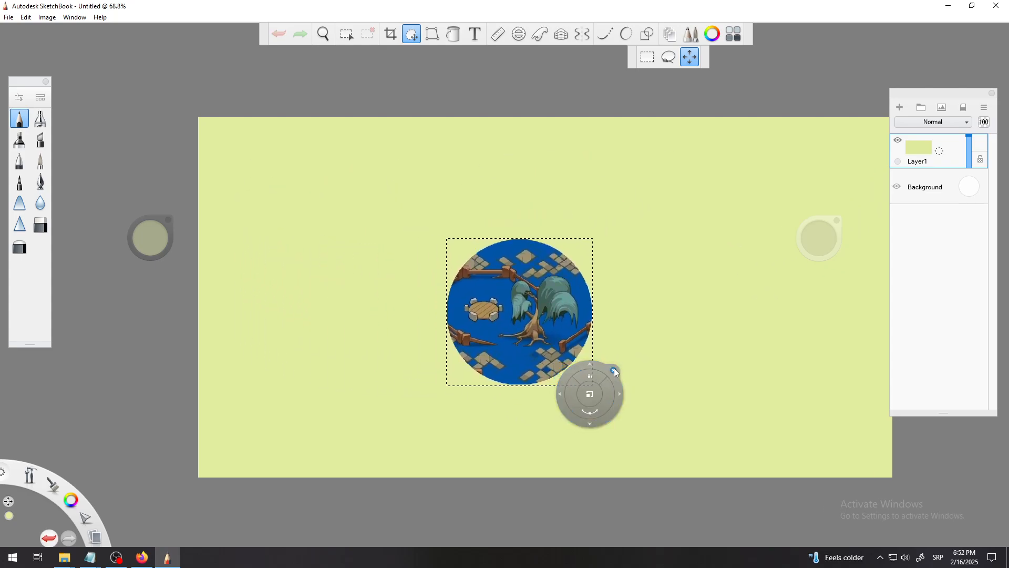
{"action": "left_click", "coordinate": [613, 369]}
Add a new layer between the green fill and the circular image and scribble a black pencil line across it.
{"action": "left_click", "coordinate": [927, 184]}
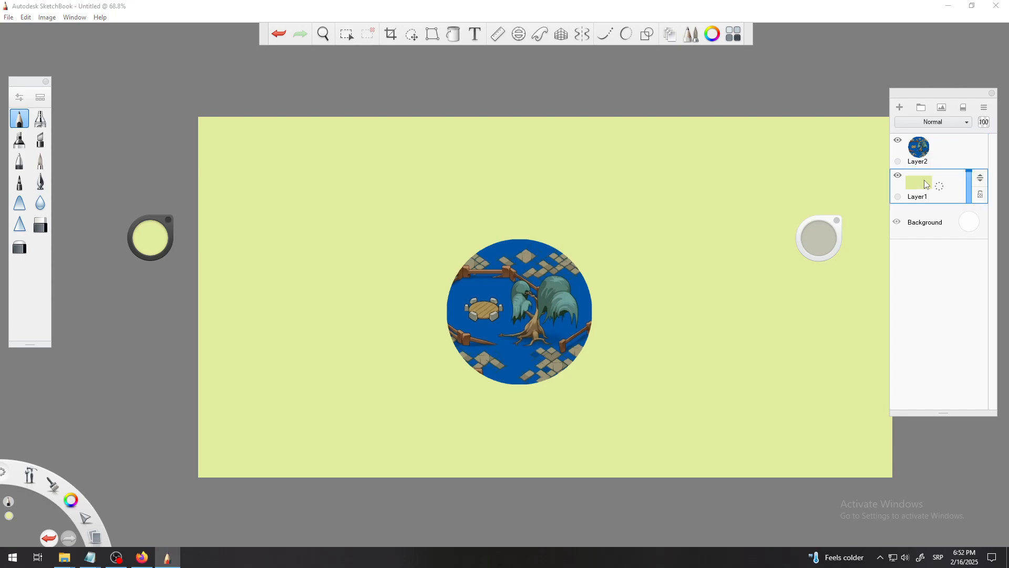
{"action": "left_click", "coordinate": [899, 108]}
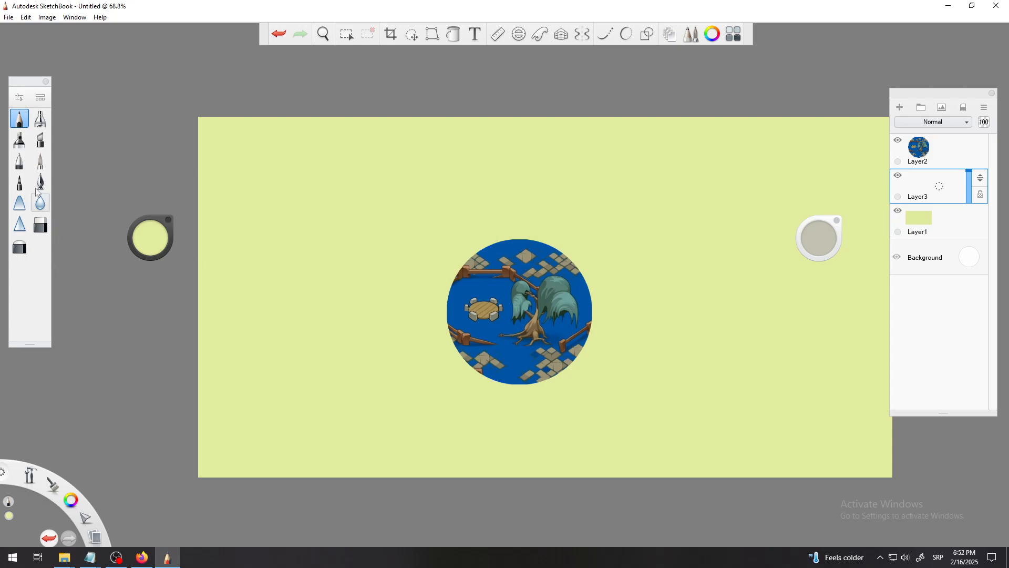
{"action": "left_click", "coordinate": [140, 238]}
{"action": "left_click_drag", "start_coordinate": [145, 248], "coordinate": [146, 260]}
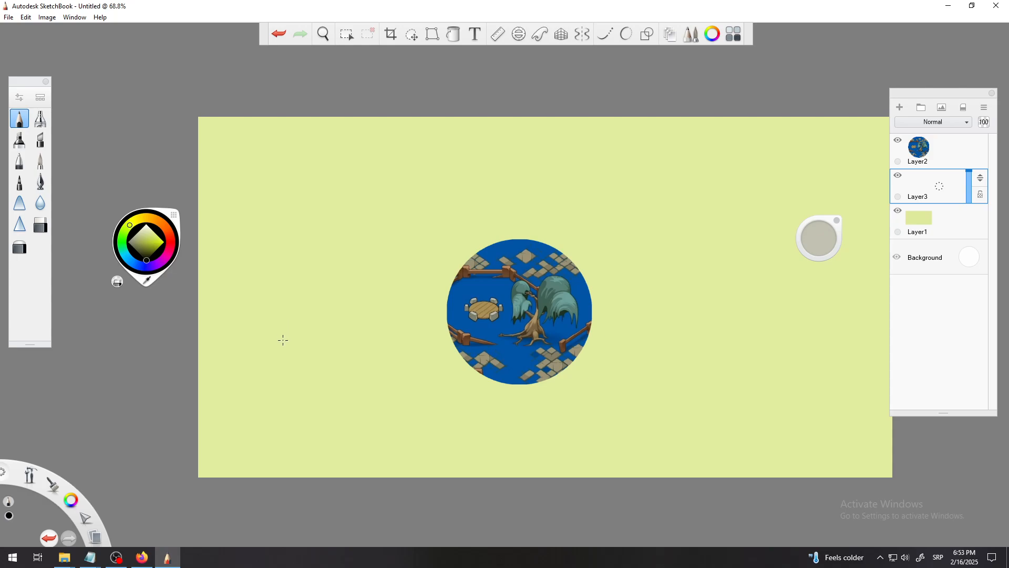
{"action": "mouse_move", "coordinate": [286, 339]}
{"action": "left_mouse_down"}
{"action": "mouse_move", "coordinate": [318, 308]}
{"action": "mouse_move", "coordinate": [341, 323]}
{"action": "mouse_move", "coordinate": [428, 323]}
{"action": "mouse_move", "coordinate": [407, 291]}
{"action": "mouse_move", "coordinate": [424, 314]}
{"action": "mouse_move", "coordinate": [350, 283]}
{"action": "mouse_move", "coordinate": [476, 299]}
{"action": "mouse_move", "coordinate": [442, 288]}
{"action": "mouse_move", "coordinate": [619, 336]}
{"action": "mouse_move", "coordinate": [549, 278]}
{"action": "mouse_move", "coordinate": [642, 303]}
{"action": "mouse_move", "coordinate": [714, 304]}
{"action": "mouse_move", "coordinate": [773, 337]}
{"action": "mouse_move", "coordinate": [649, 302]}
{"action": "mouse_move", "coordinate": [702, 326]}
{"action": "left_mouse_up"}
Select the circular image's layer and move it around over the black scribble, leaving it over the scribble's right half.
{"action": "left_click", "coordinate": [928, 150]}
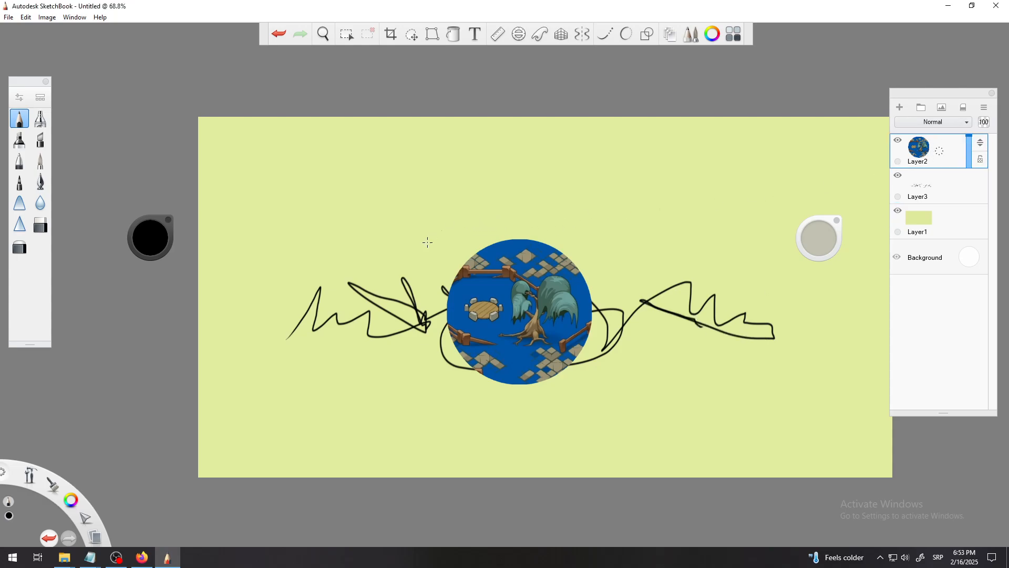
{"action": "key", "text": "v"}
{"action": "mouse_move", "coordinate": [444, 354]}
{"action": "left_mouse_down"}
{"action": "mouse_move", "coordinate": [465, 299]}
{"action": "mouse_move", "coordinate": [454, 382]}
{"action": "mouse_move", "coordinate": [279, 380]}
{"action": "mouse_move", "coordinate": [421, 356]}
{"action": "mouse_move", "coordinate": [384, 374]}
{"action": "mouse_move", "coordinate": [416, 386]}
{"action": "mouse_move", "coordinate": [374, 357]}
{"action": "mouse_move", "coordinate": [397, 355]}
{"action": "mouse_move", "coordinate": [364, 352]}
{"action": "mouse_move", "coordinate": [419, 376]}
{"action": "mouse_move", "coordinate": [612, 380]}
{"action": "mouse_move", "coordinate": [456, 330]}
{"action": "mouse_move", "coordinate": [410, 351]}
{"action": "left_mouse_up"}
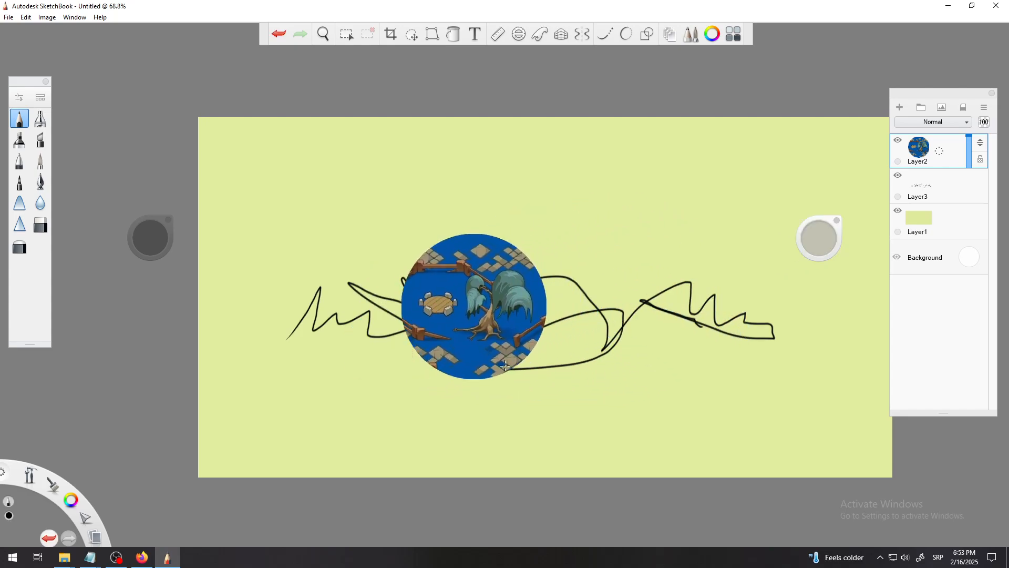
{"action": "key", "text": "space"}
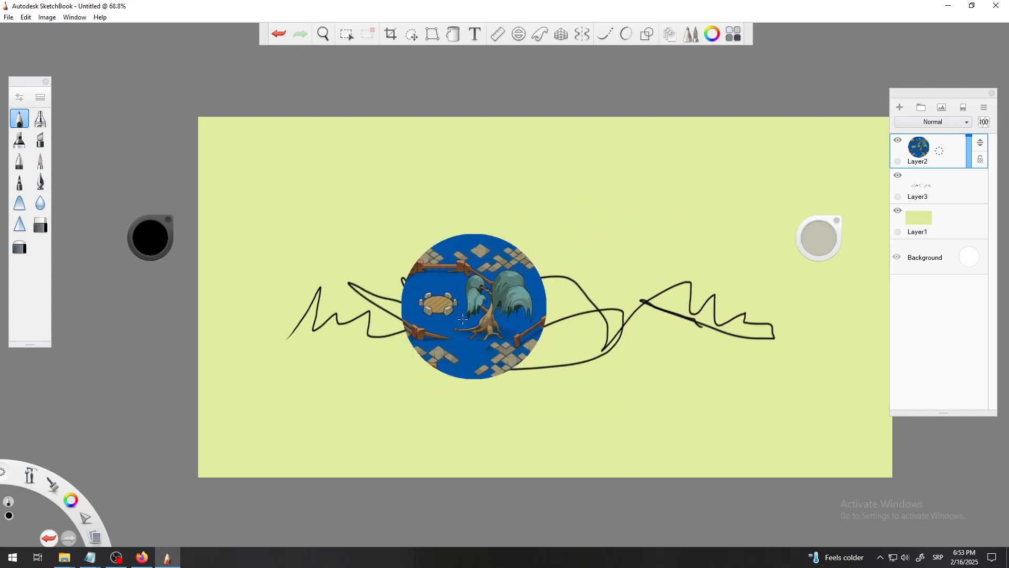
{"action": "key", "text": "space"}
{"action": "left_click_drag", "start_coordinate": [463, 307], "coordinate": [478, 254]}
{"action": "key", "text": "v"}
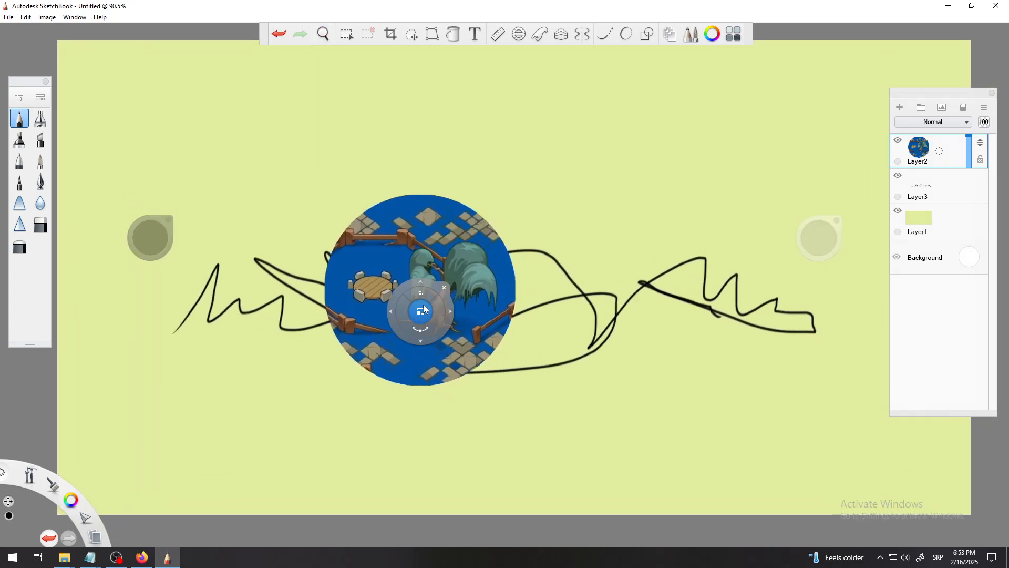
{"action": "mouse_move", "coordinate": [424, 309]}
{"action": "left_mouse_down"}
{"action": "mouse_move", "coordinate": [563, 251]}
{"action": "mouse_move", "coordinate": [508, 410]}
{"action": "mouse_move", "coordinate": [440, 400]}
{"action": "left_mouse_up"}
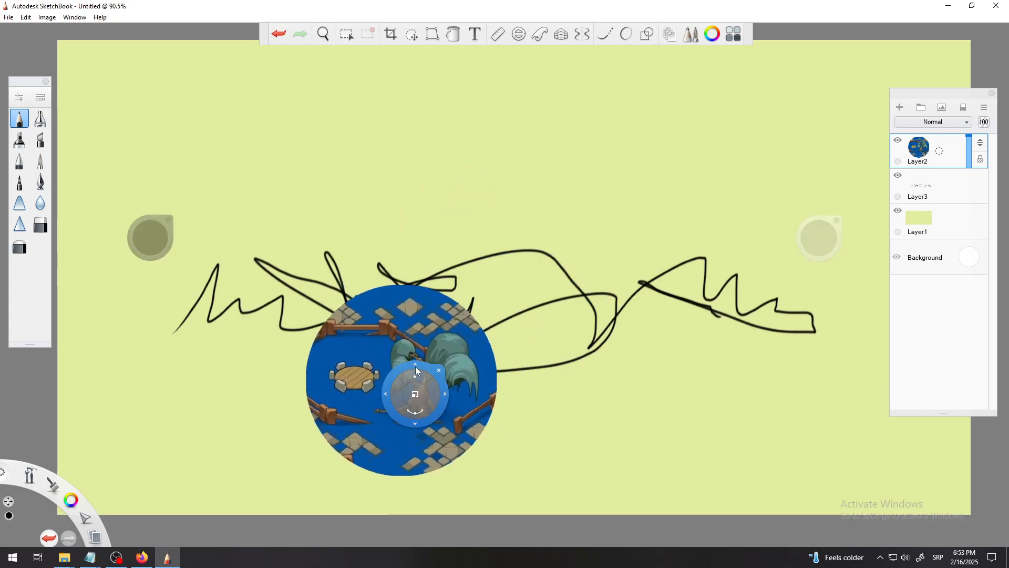
{"action": "left_click_drag", "start_coordinate": [416, 367], "coordinate": [634, 269]}
{"action": "key", "text": "Escape"}
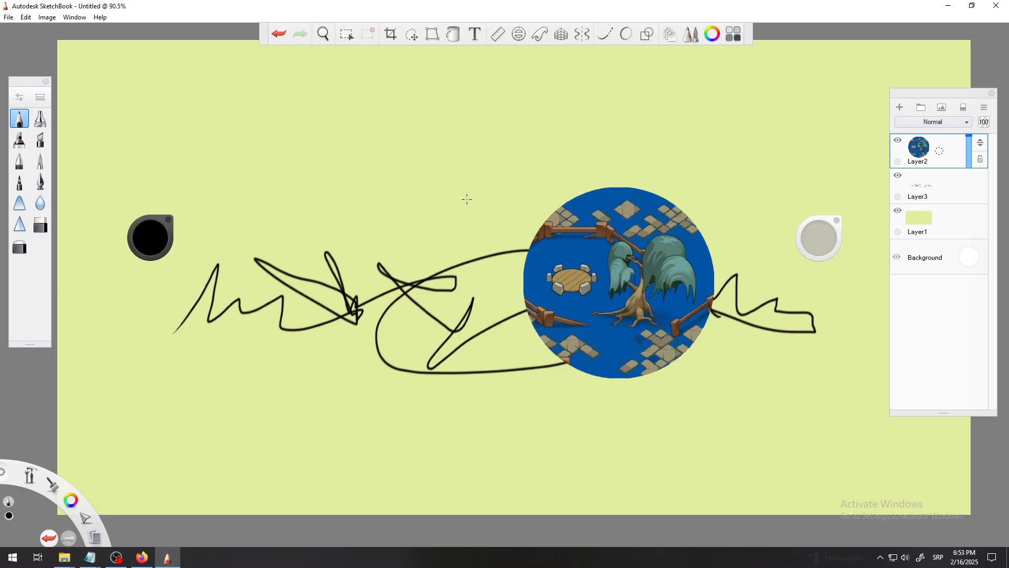
{"action": "key", "text": "space"}
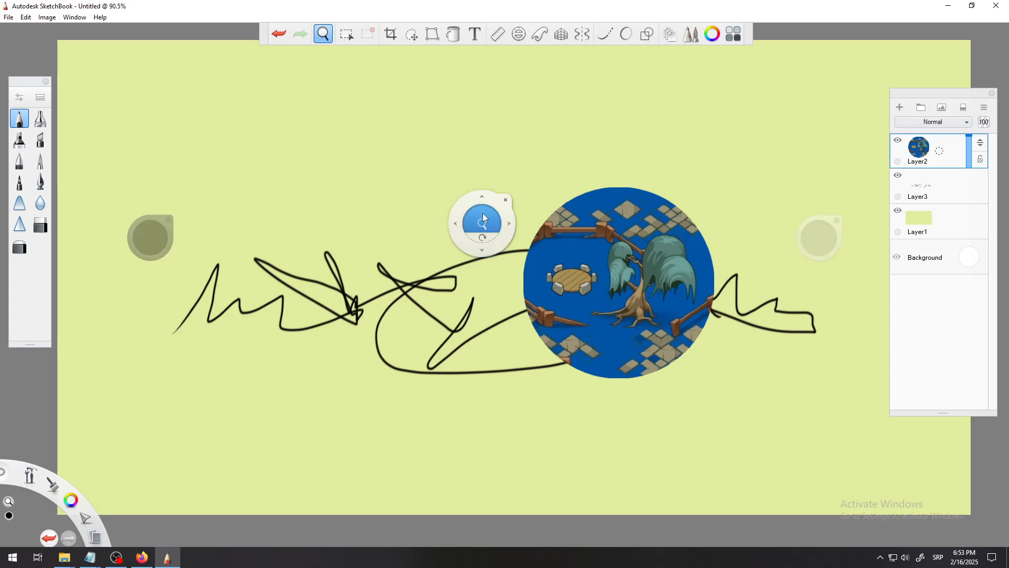
{"action": "mouse_move", "coordinate": [481, 224]}
{"action": "left_mouse_down"}
{"action": "mouse_move", "coordinate": [495, 267]}
{"action": "mouse_move", "coordinate": [499, 236]}
{"action": "left_mouse_up"}
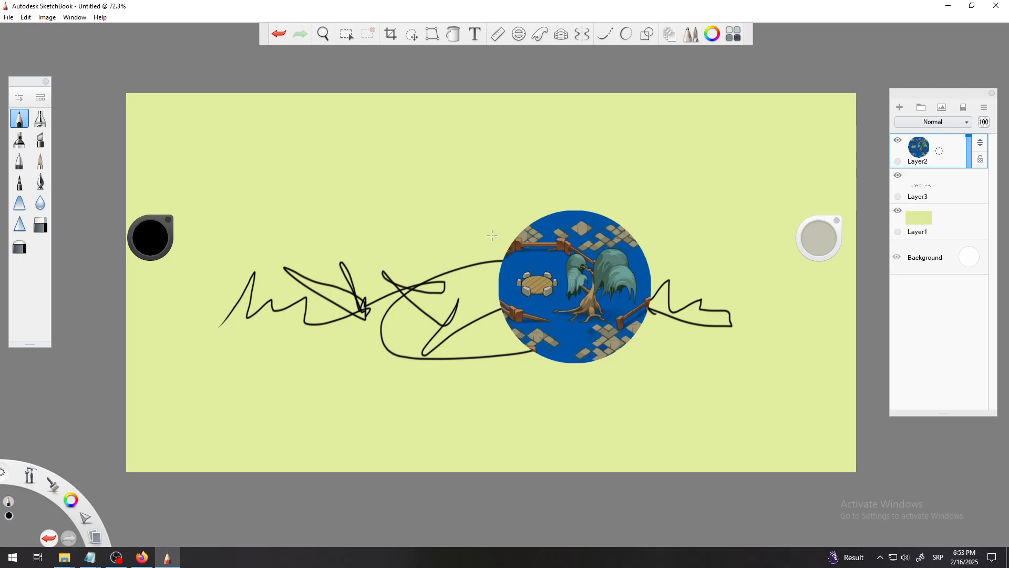
Hide the scribble layer and the green fill layer so only the circular image is shown on white.
{"action": "left_click", "coordinate": [898, 175]}
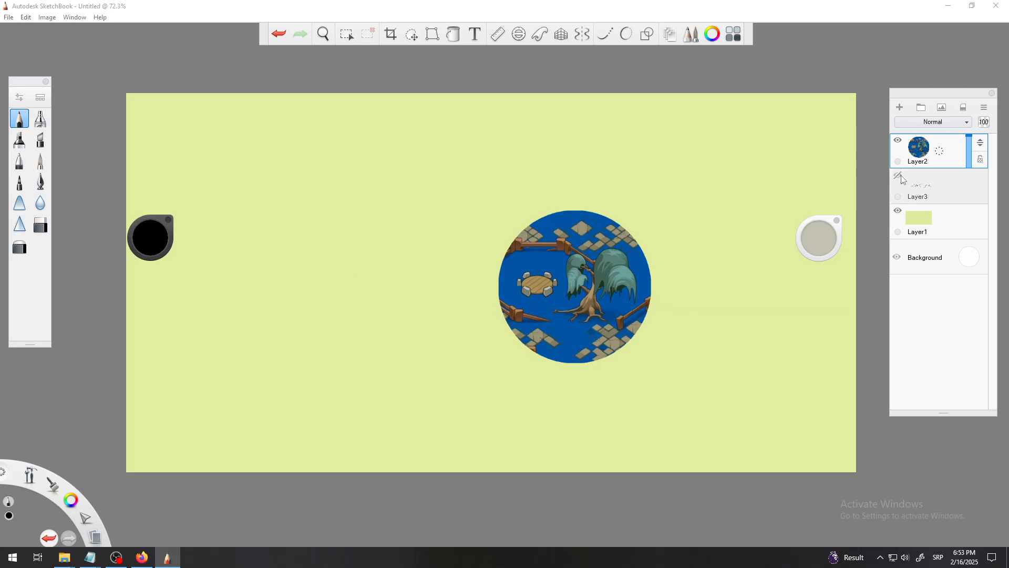
{"action": "left_click", "coordinate": [898, 211]}
{"action": "key", "text": "space"}
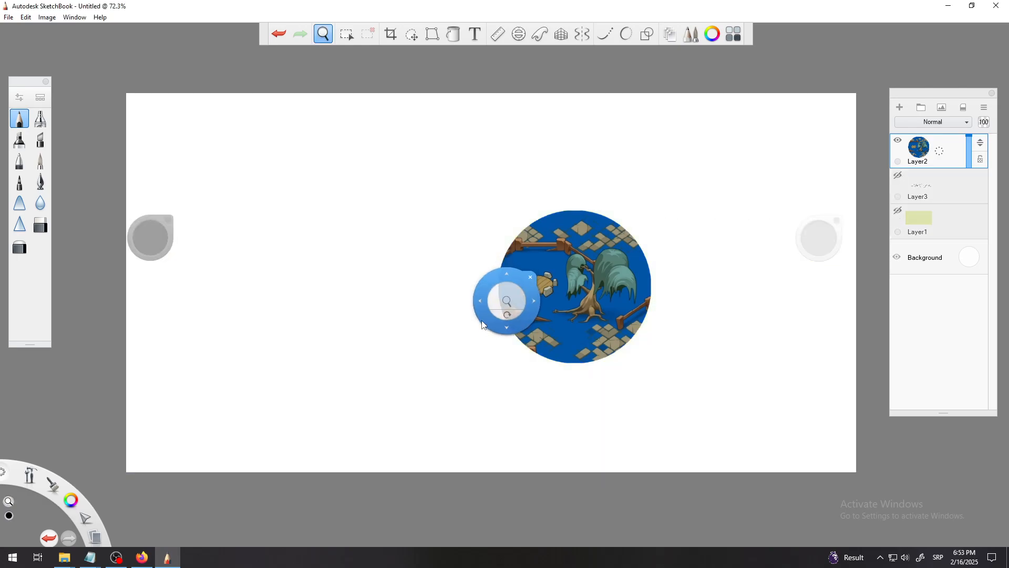
{"action": "left_click_drag", "start_coordinate": [489, 304], "coordinate": [376, 280]}
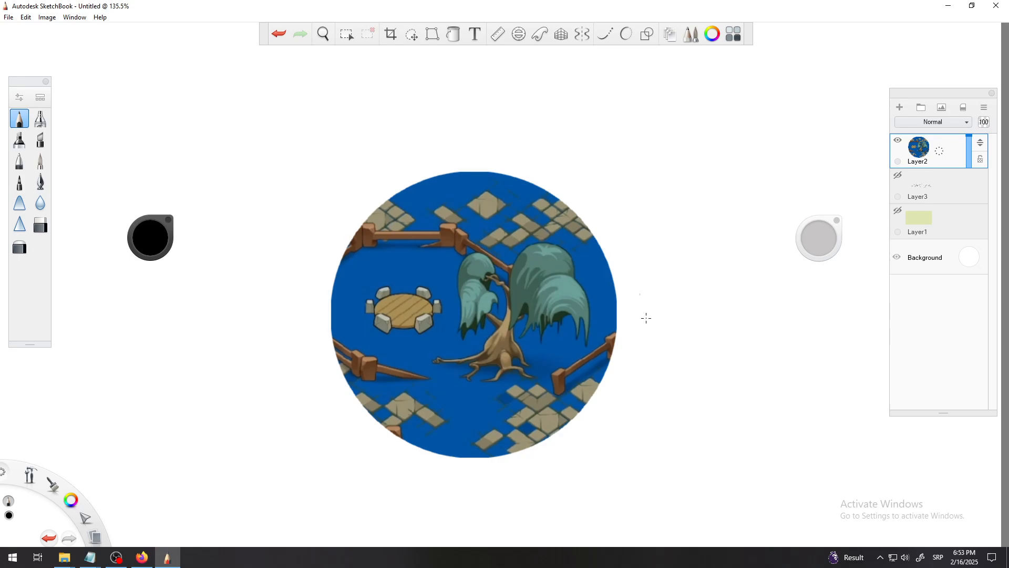
Try a freehand lasso selection around the middle of the circular image, then clear it.
{"action": "left_click", "coordinate": [345, 34]}
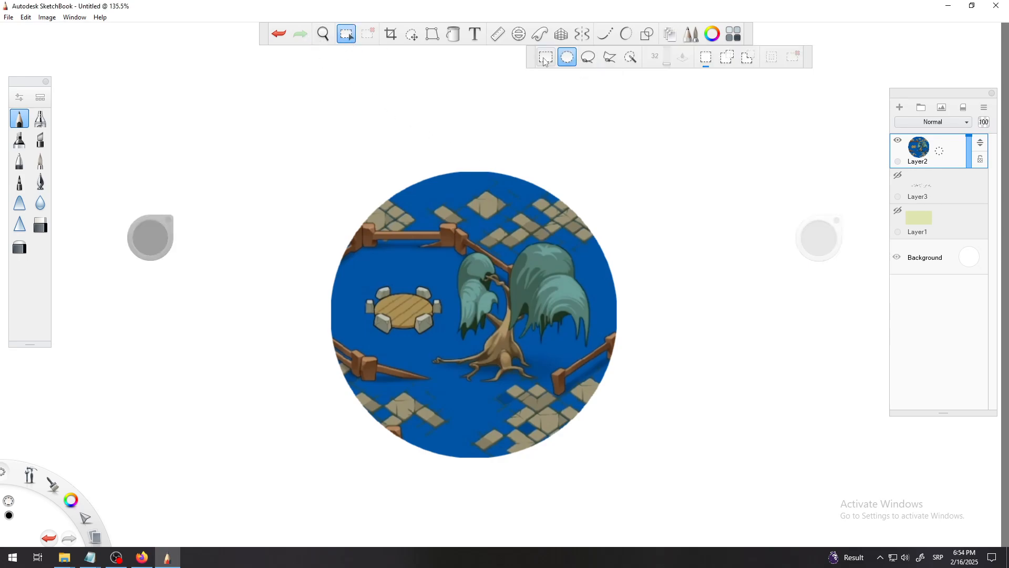
{"action": "left_click", "coordinate": [588, 57]}
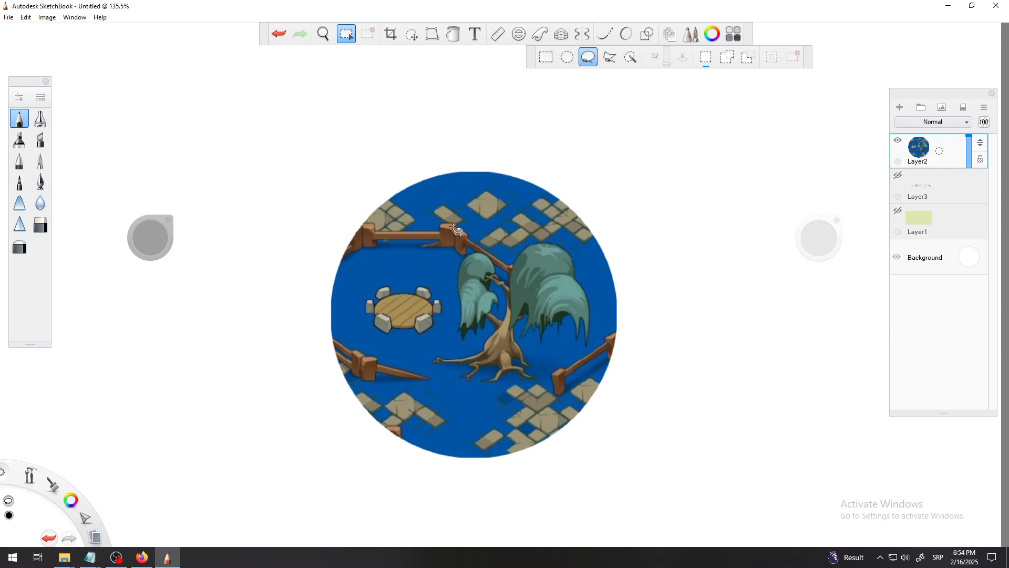
{"action": "mouse_move", "coordinate": [455, 230]}
{"action": "left_mouse_down"}
{"action": "mouse_move", "coordinate": [390, 307]}
{"action": "mouse_move", "coordinate": [401, 340]}
{"action": "mouse_move", "coordinate": [382, 380]}
{"action": "mouse_move", "coordinate": [429, 415]}
{"action": "mouse_move", "coordinate": [479, 429]}
{"action": "mouse_move", "coordinate": [531, 400]}
{"action": "mouse_move", "coordinate": [564, 347]}
{"action": "mouse_move", "coordinate": [522, 266]}
{"action": "mouse_move", "coordinate": [518, 220]}
{"action": "mouse_move", "coordinate": [454, 228]}
{"action": "left_mouse_up"}
{"action": "mouse_move", "coordinate": [473, 296]}
{"action": "left_mouse_down"}
{"action": "mouse_move", "coordinate": [447, 285]}
{"action": "mouse_move", "coordinate": [477, 315]}
{"action": "mouse_move", "coordinate": [475, 287]}
{"action": "mouse_move", "coordinate": [457, 275]}
{"action": "left_mouse_up"}
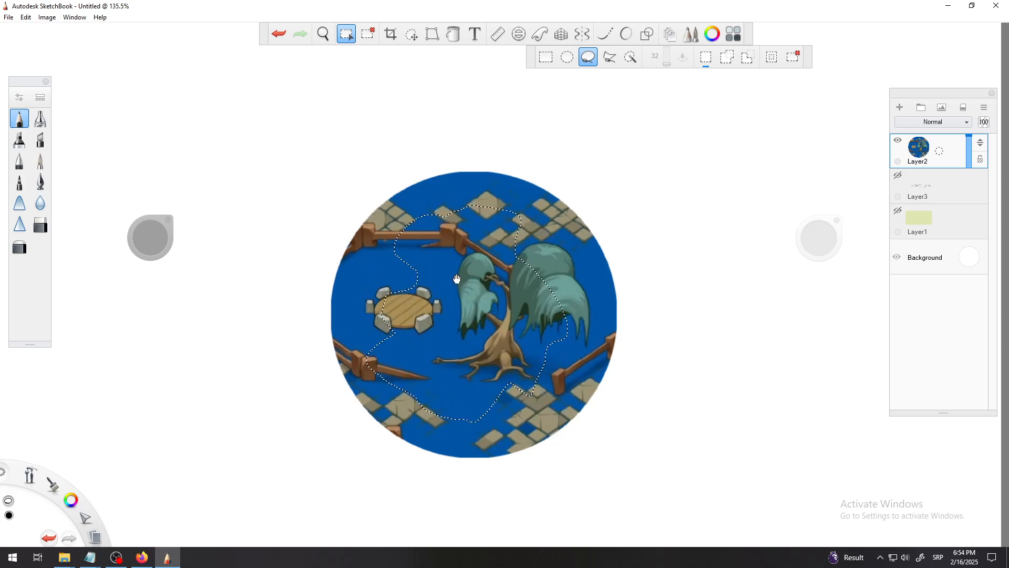
{"action": "left_click", "coordinate": [29, 20]}
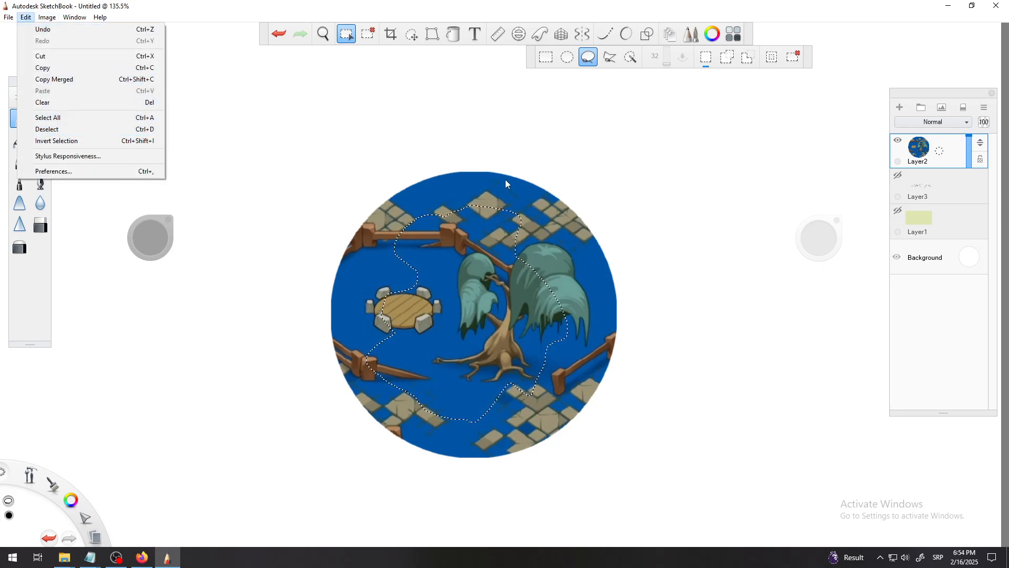
{"action": "left_click", "coordinate": [498, 274]}
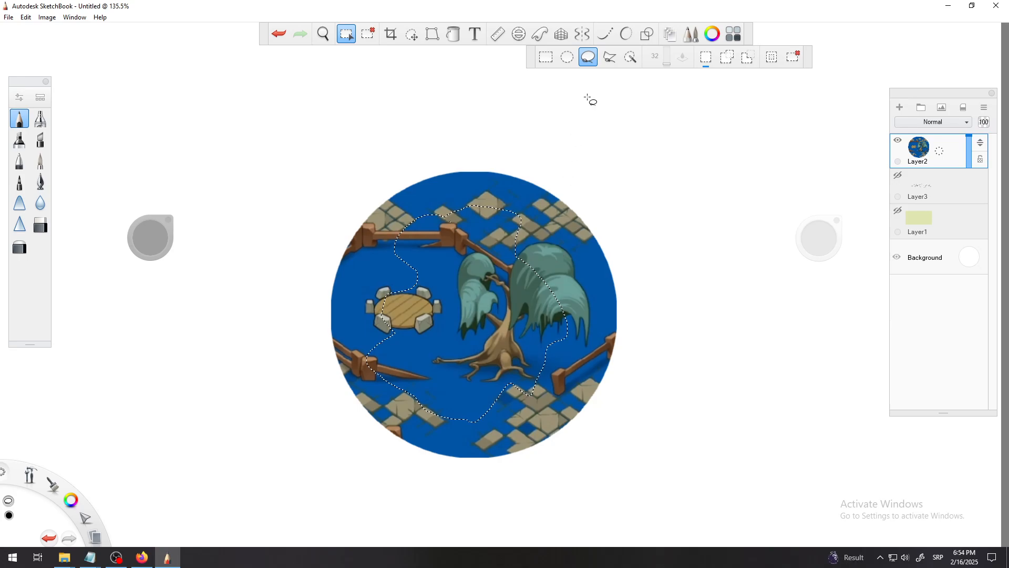
{"action": "left_click", "coordinate": [610, 59]}
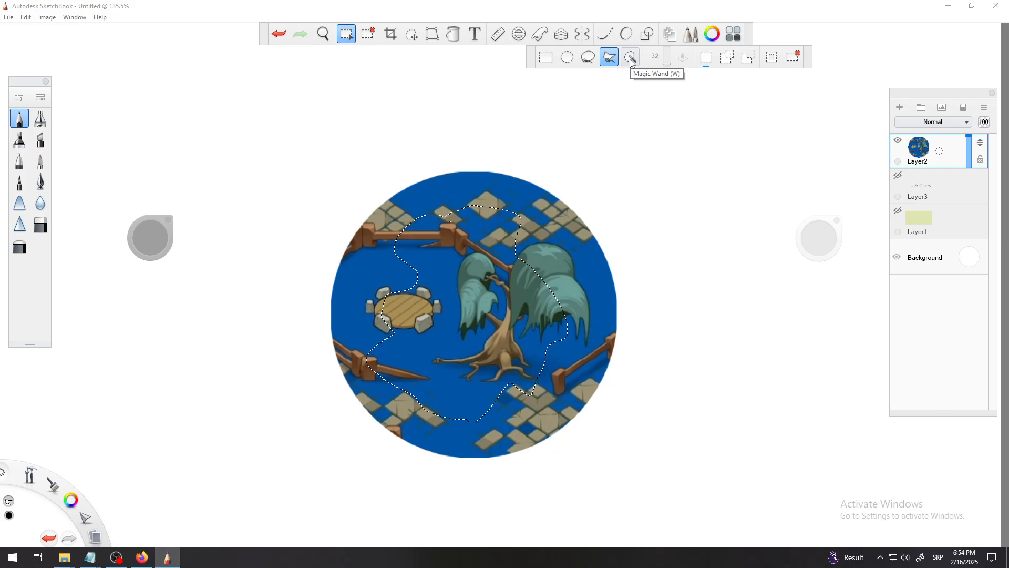
{"action": "left_click", "coordinate": [568, 59]}
{"action": "left_click", "coordinate": [538, 200]}
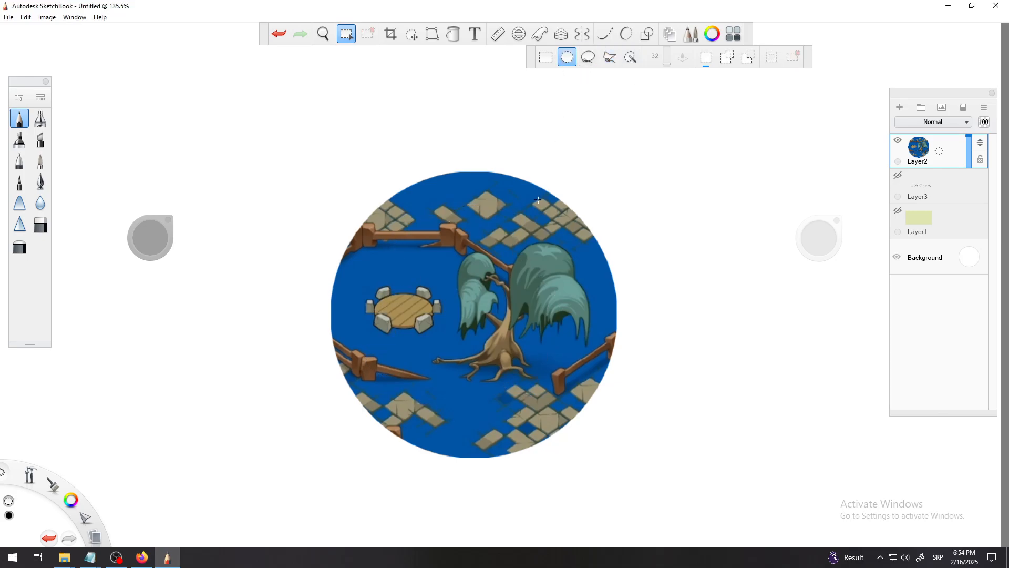
Try the Magic Wand at tolerance 32 on single areas of the tree and the round table.
{"action": "left_click", "coordinate": [631, 58]}
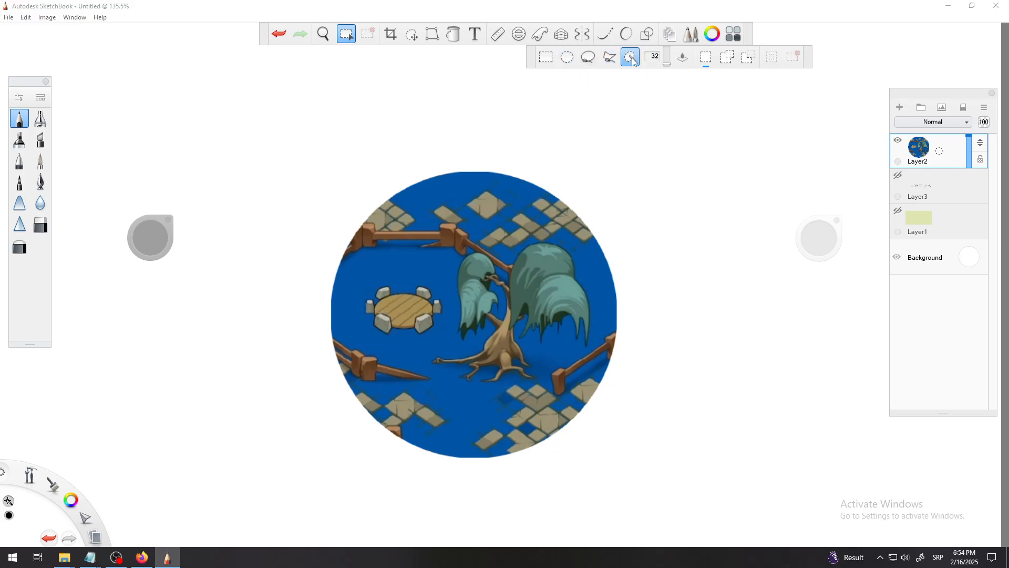
{"action": "left_click", "coordinate": [536, 291]}
{"action": "left_click", "coordinate": [482, 296]}
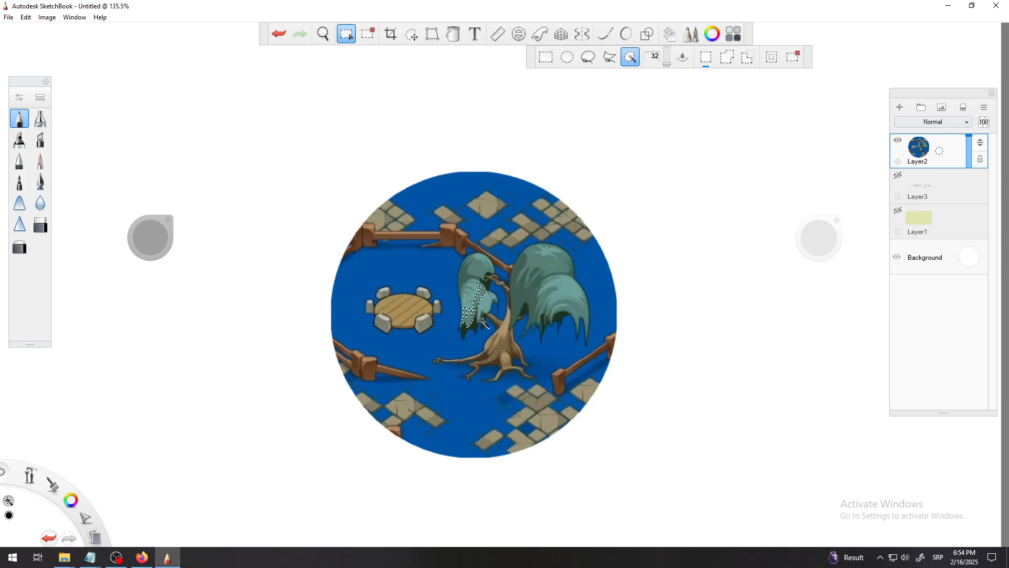
{"action": "left_click", "coordinate": [498, 342]}
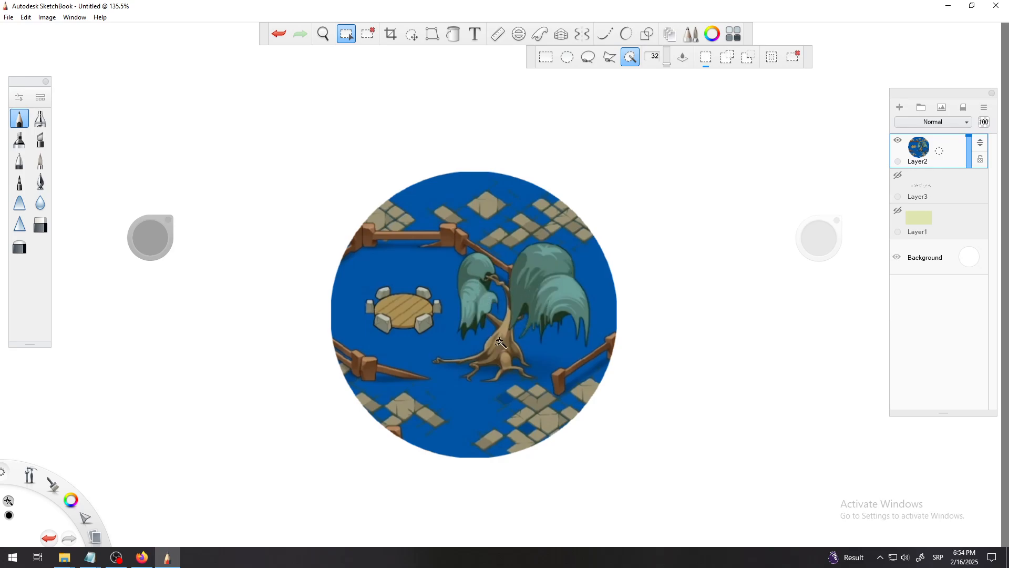
{"action": "left_click", "coordinate": [395, 312]}
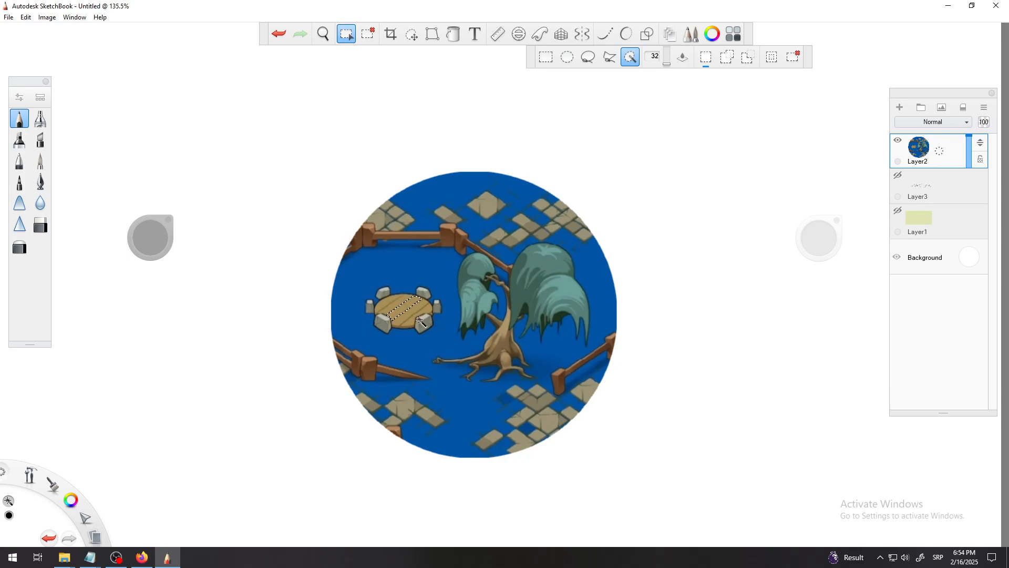
{"action": "left_click", "coordinate": [388, 306]}
Build up a Magic Wand selection by adding areas of the tree's foliage and trunk.
{"action": "left_click", "coordinate": [545, 260], "text": "shift"}
{"action": "left_click", "coordinate": [548, 284]}
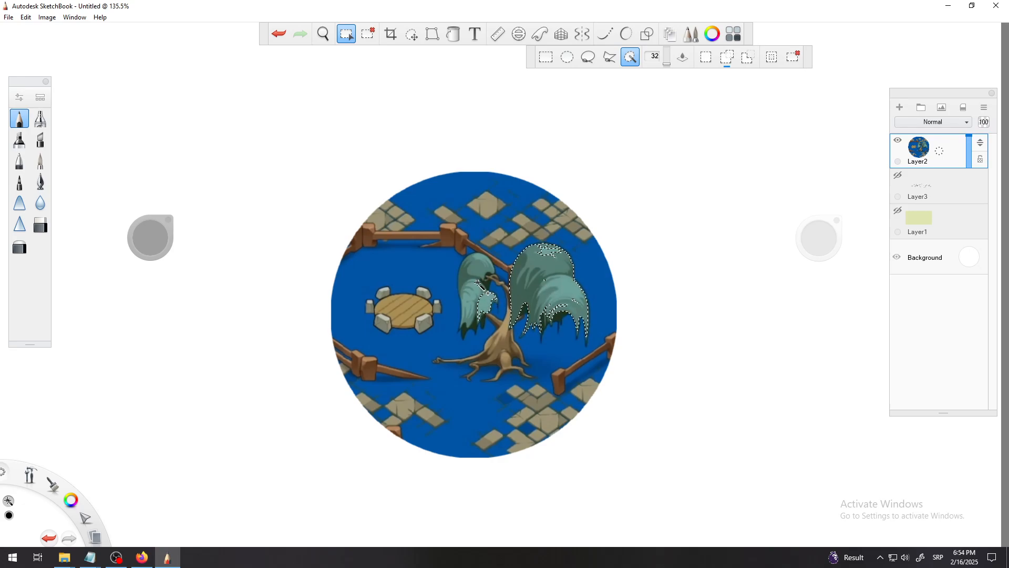
{"action": "left_click", "coordinate": [471, 299]}
{"action": "left_click", "coordinate": [466, 281]}
{"action": "left_click", "coordinate": [496, 360]}
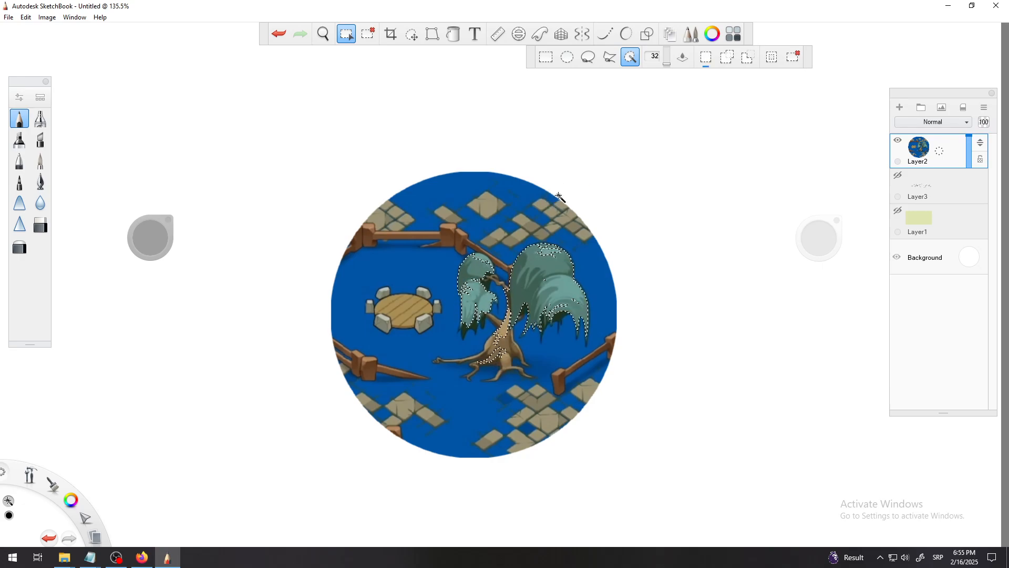
Replace the wand selection with a blocky figure with head, arms and legs, built from joined rectangles across the circular image.
{"action": "left_click", "coordinate": [547, 58]}
{"action": "left_click", "coordinate": [540, 266]}
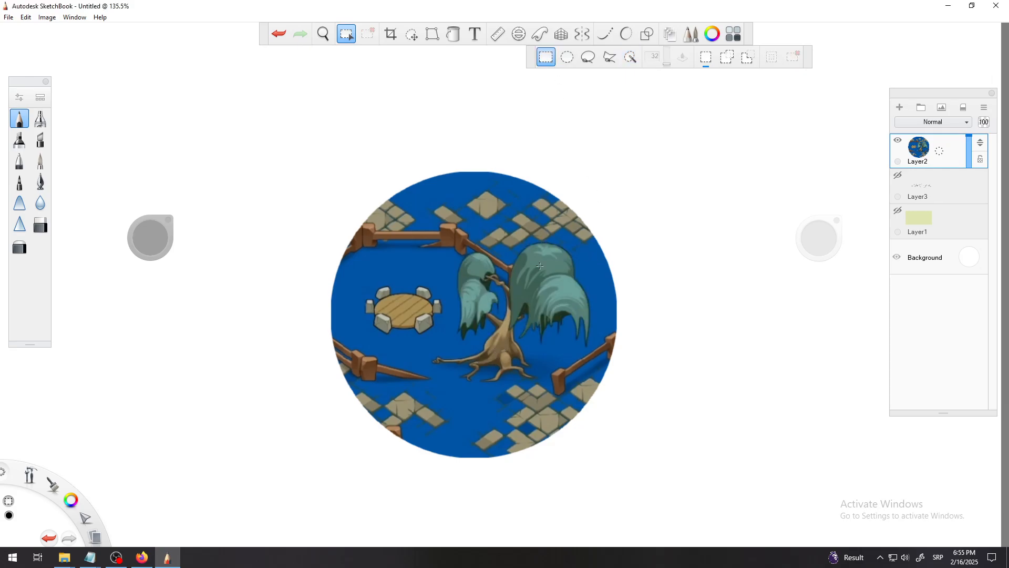
{"action": "left_click_drag", "start_coordinate": [422, 237], "coordinate": [530, 405]}
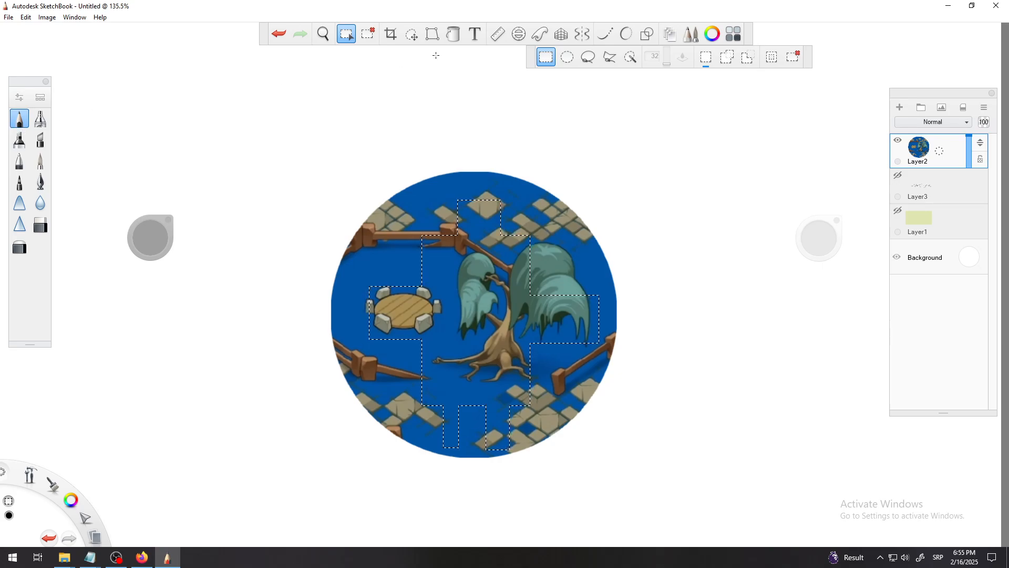
Flood the figure-shaped selection with solid black and undo the fill.
{"action": "left_click", "coordinate": [450, 35]}
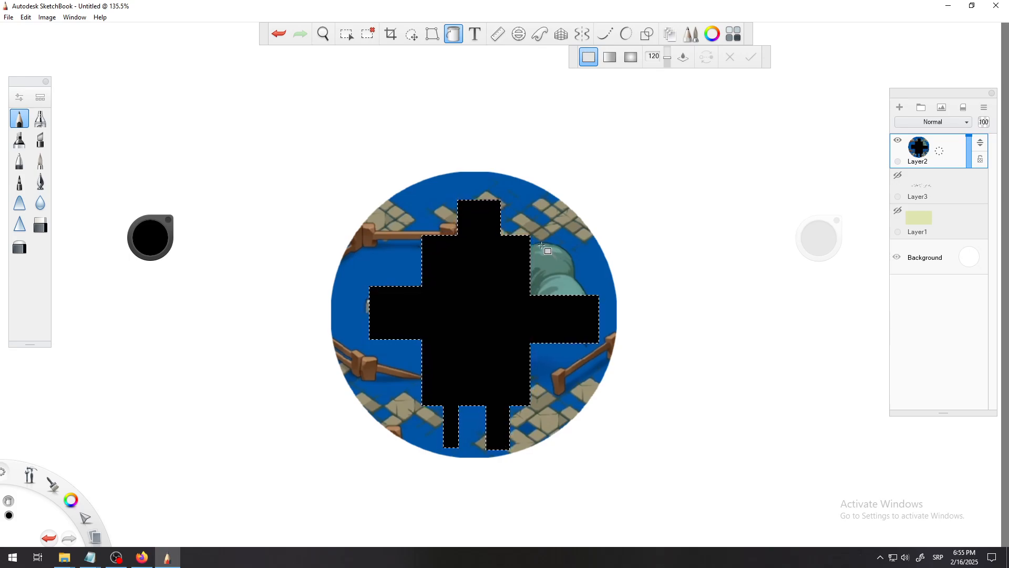
{"action": "left_click", "coordinate": [279, 34]}
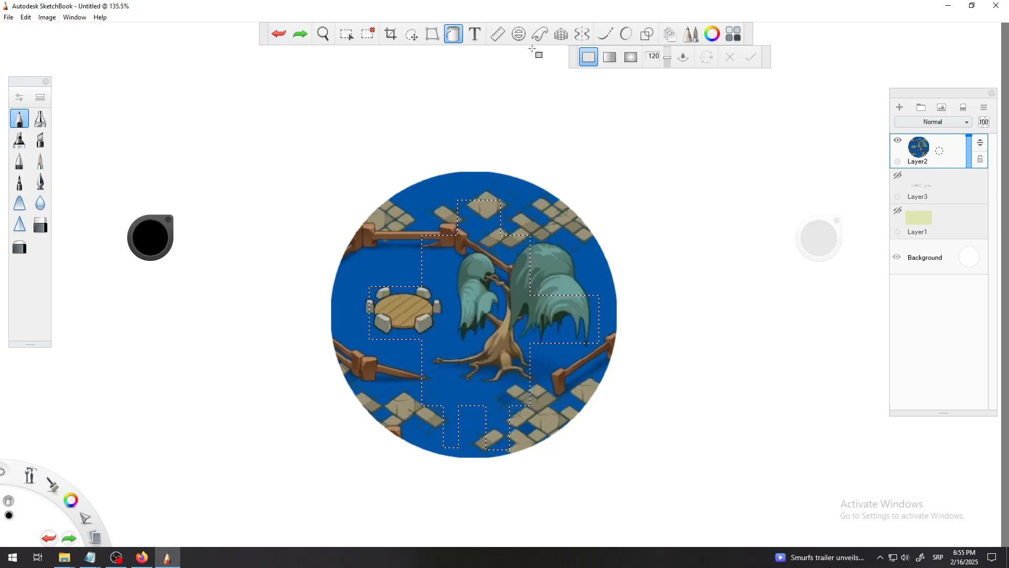
Shift the figure-shaped selection slightly up and left, then delete everything outside it by inverting the selection, and deselect.
{"action": "left_click", "coordinate": [347, 34]}
{"action": "left_click_drag", "start_coordinate": [497, 297], "coordinate": [475, 306]}
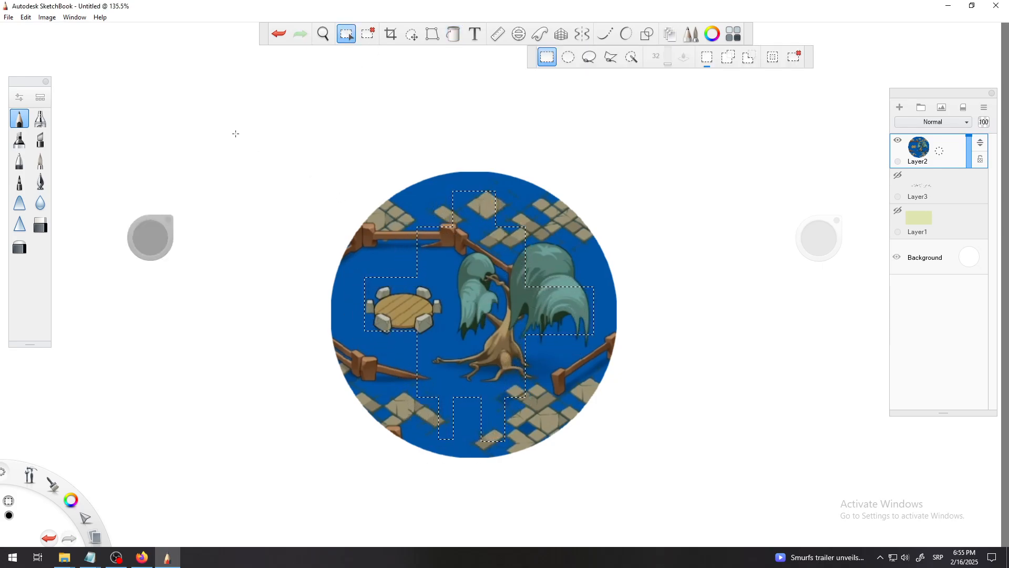
{"action": "left_click", "coordinate": [26, 17]}
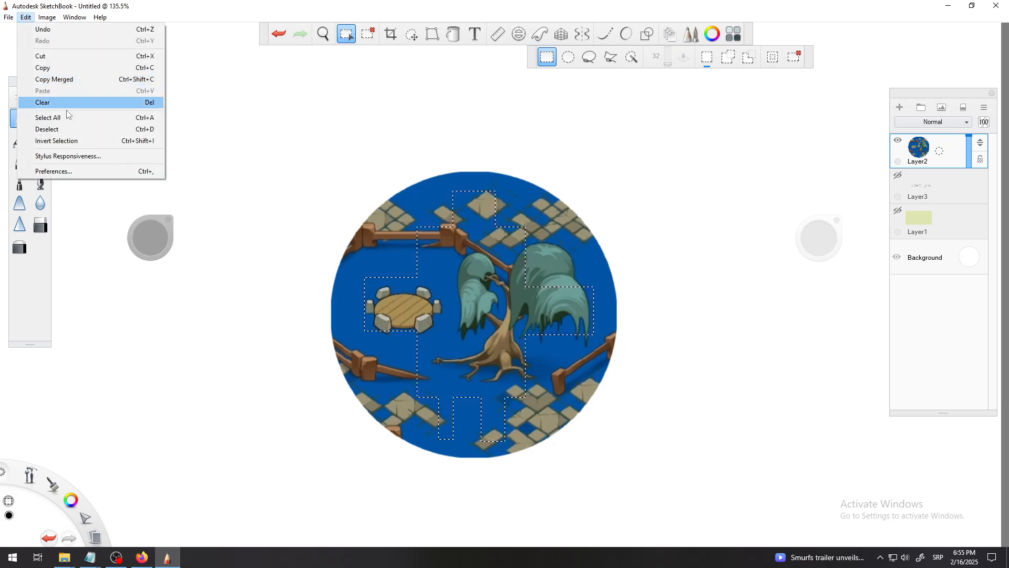
{"action": "left_click", "coordinate": [57, 141]}
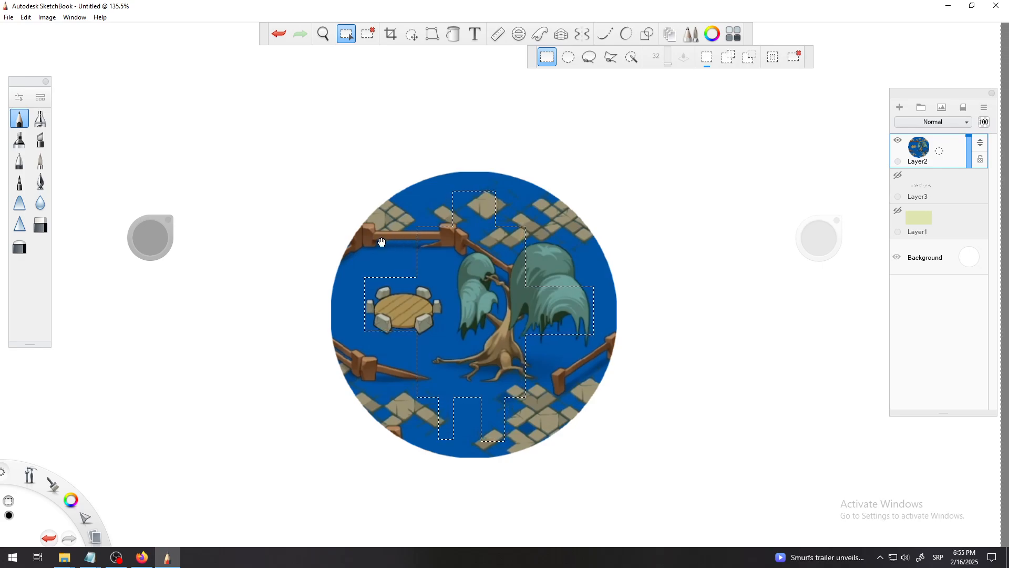
{"action": "key", "text": "Delete"}
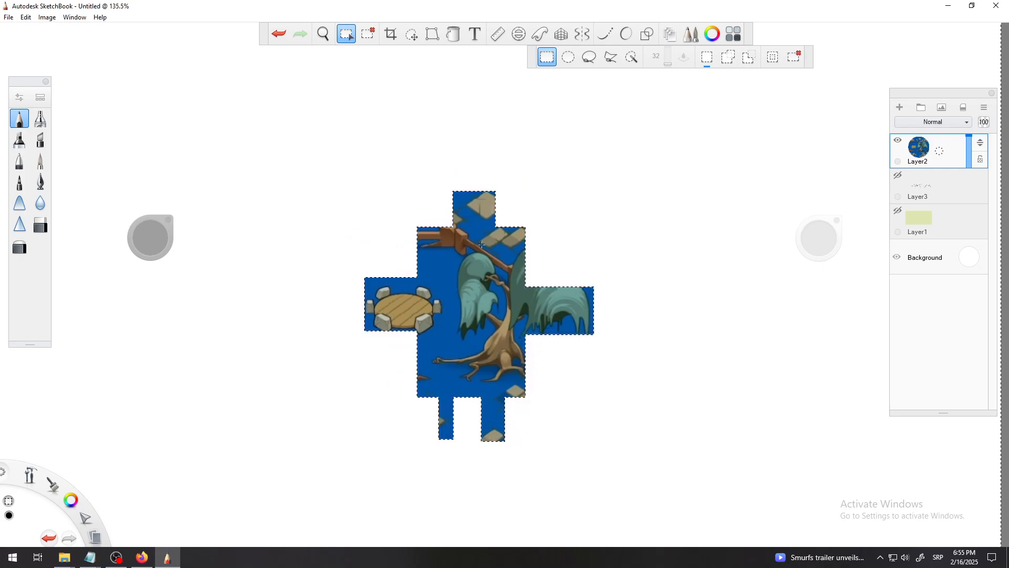
{"action": "left_click", "coordinate": [469, 272]}
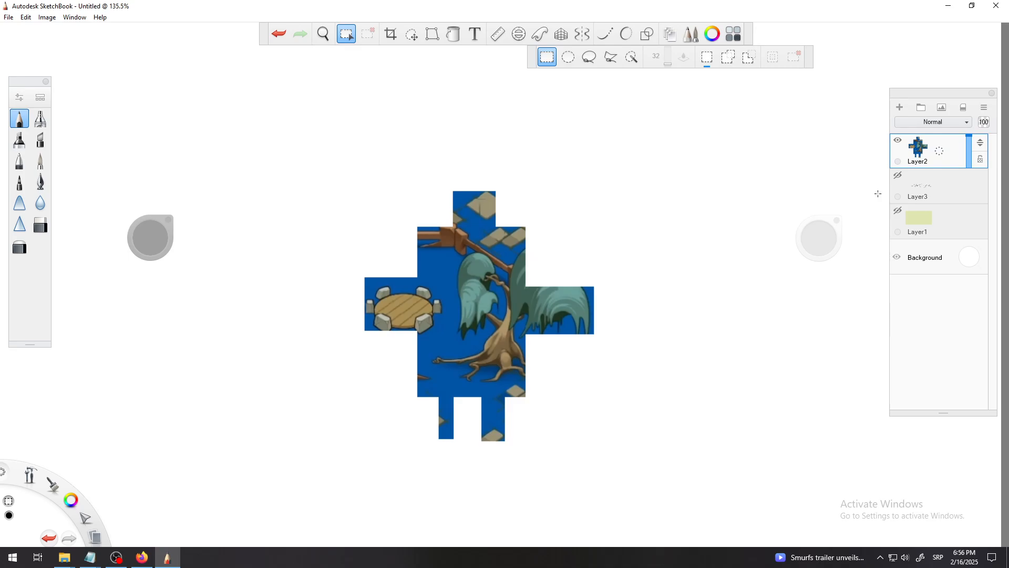
Select the scribble layer and make both it and the green fill layer visible again behind the figure cutout.
{"action": "key", "text": "space"}
{"action": "left_click_drag", "start_coordinate": [617, 244], "coordinate": [689, 313]}
{"action": "left_click", "coordinate": [925, 202]}
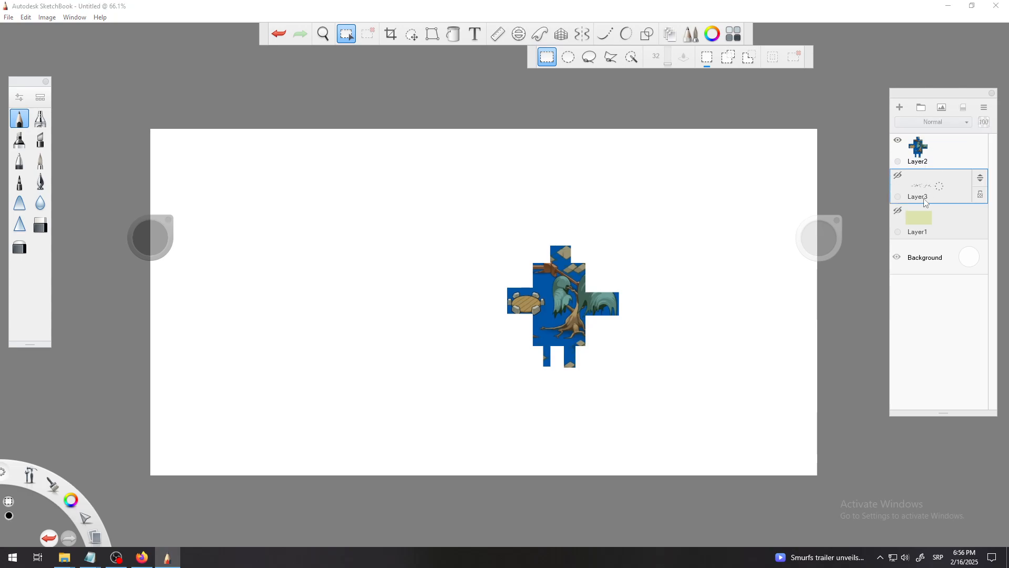
{"action": "left_click", "coordinate": [900, 213]}
{"action": "left_click", "coordinate": [899, 177]}
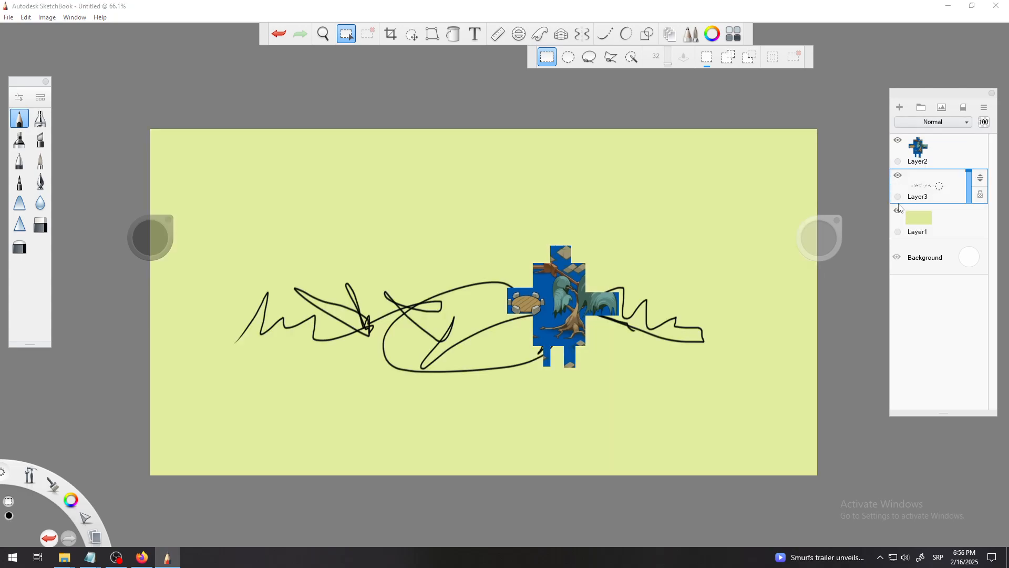
Delete the green fill layer and the scribble layer, keeping only the figure cutout above the background.
{"action": "left_click", "coordinate": [934, 218]}
{"action": "mouse_move", "coordinate": [933, 221]}
{"action": "left_mouse_down"}
{"action": "mouse_move", "coordinate": [954, 197]}
{"action": "mouse_move", "coordinate": [930, 183]}
{"action": "mouse_move", "coordinate": [941, 177]}
{"action": "left_mouse_up"}
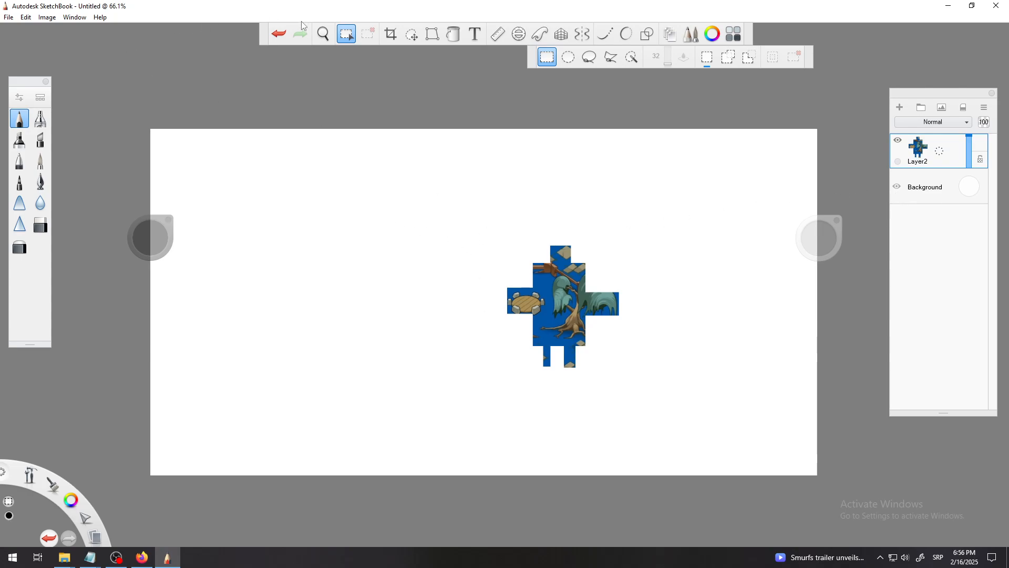
Hide the white background and try a rectangular crop frame of about 419 by 413 px around the figure, then cancel the crop.
{"action": "left_click", "coordinate": [390, 35]}
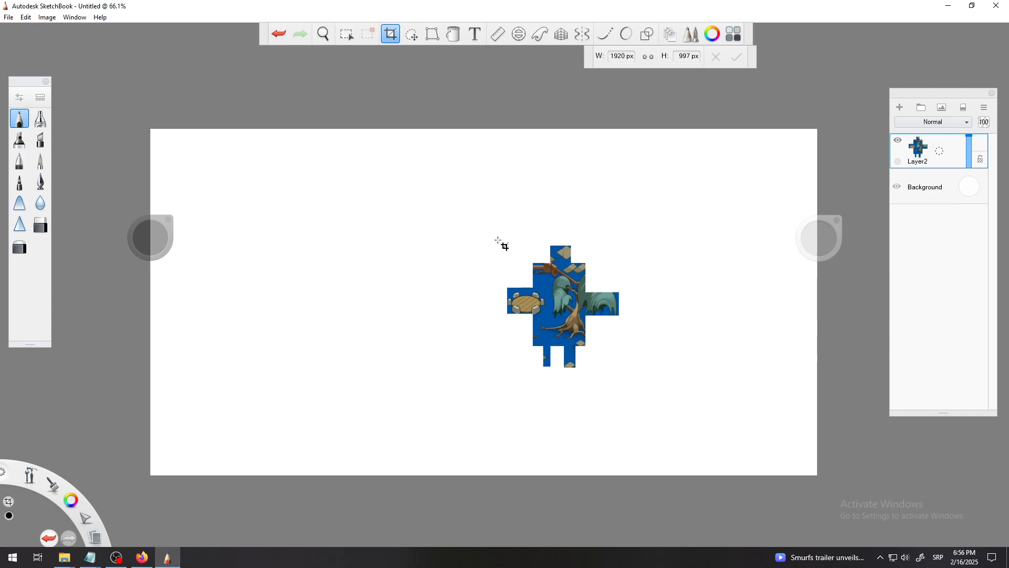
{"action": "left_click_drag", "start_coordinate": [487, 227], "coordinate": [634, 398]}
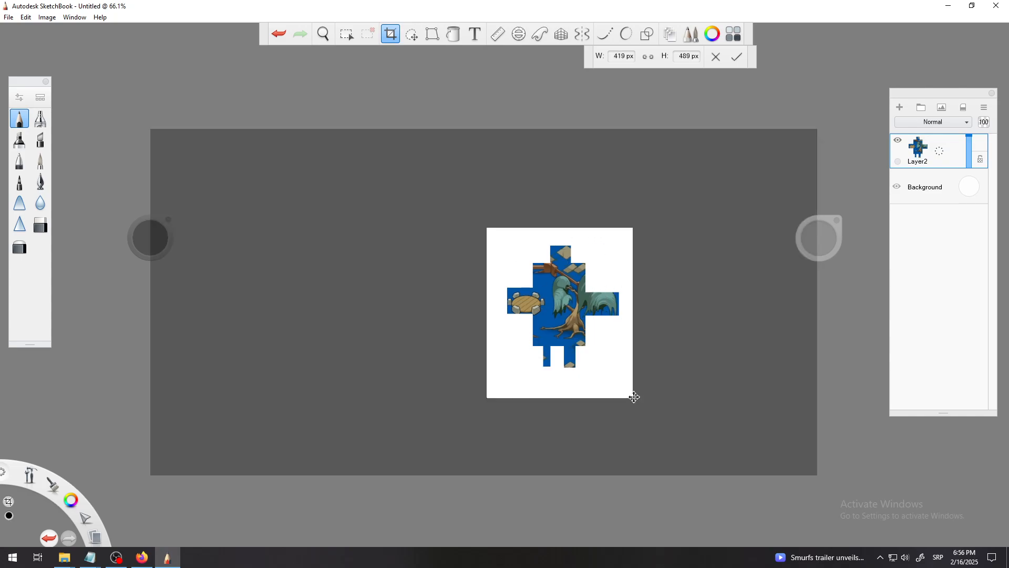
{"action": "left_click", "coordinate": [898, 186]}
{"action": "left_click_drag", "start_coordinate": [557, 398], "coordinate": [566, 372]}
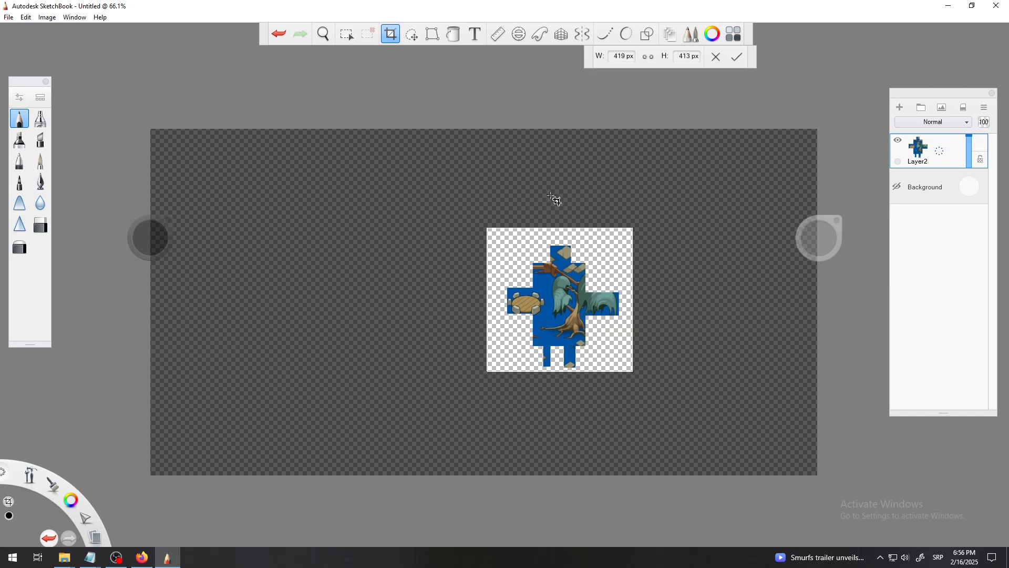
{"action": "key", "text": "Escape"}
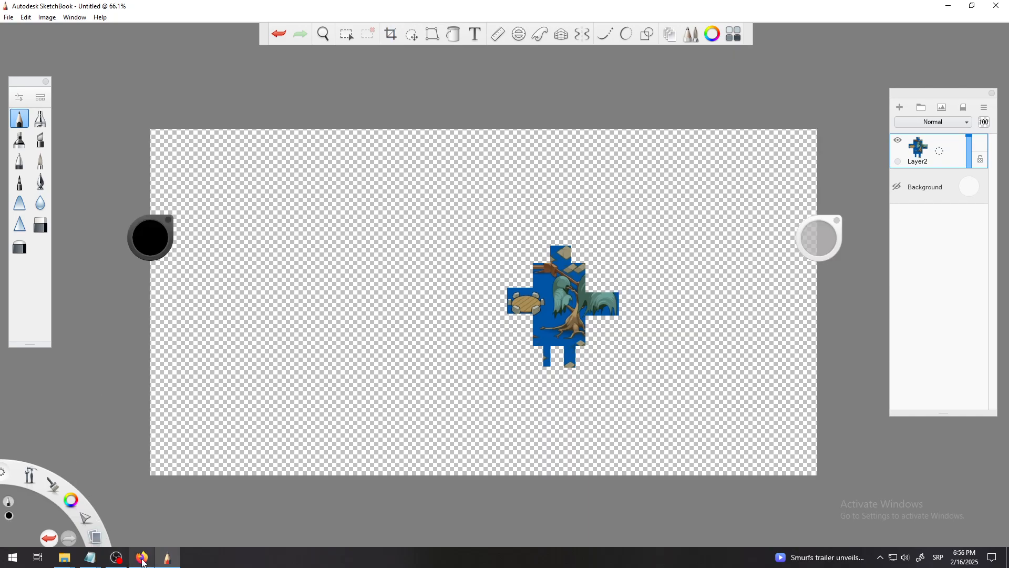
Switch to Firefox to view the comment about cutting circle shapes and Canva's image crop page, then return to SketchBook.
{"action": "mouse_move", "coordinate": [143, 561]}
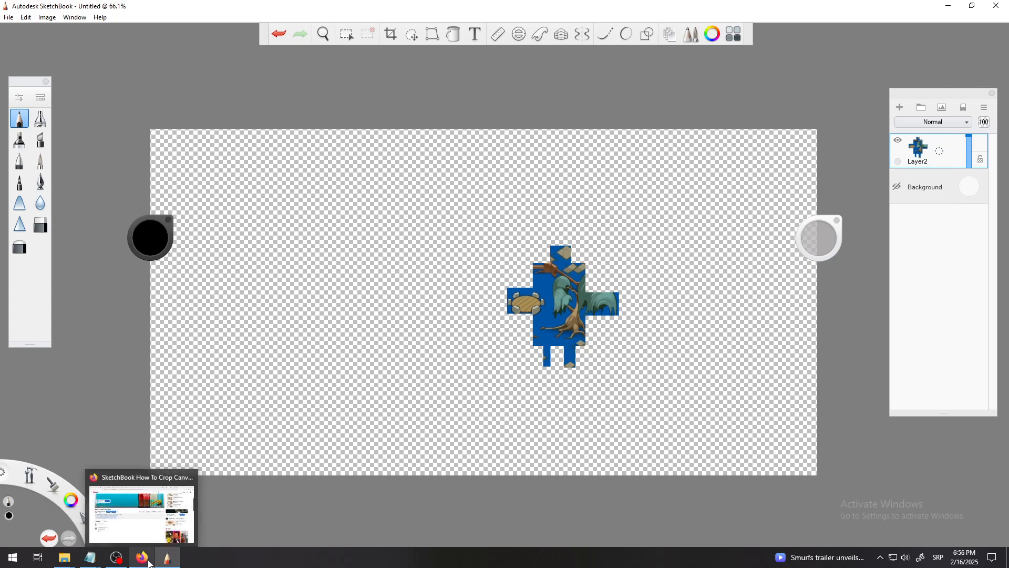
{"action": "left_click", "coordinate": [119, 559]}
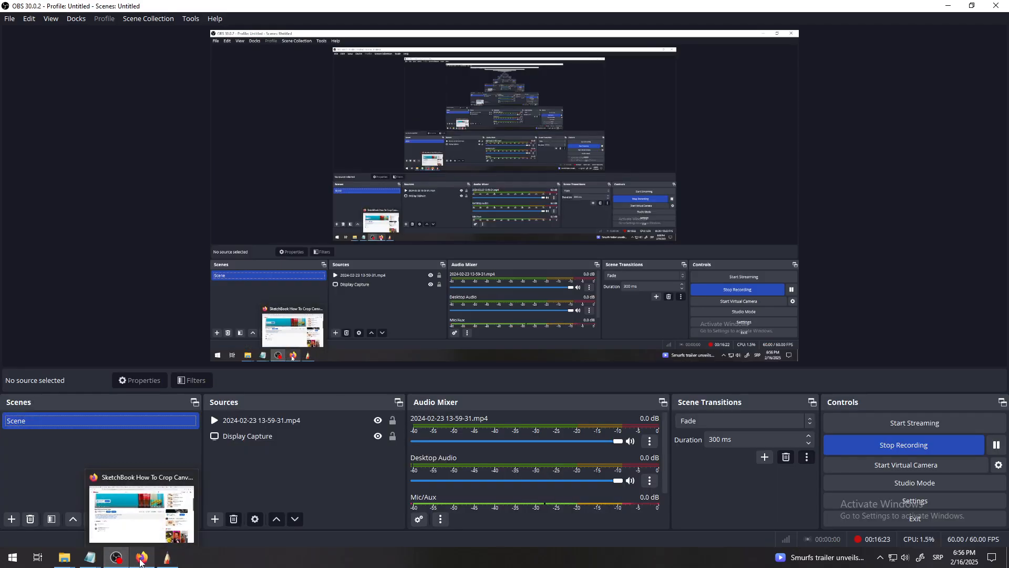
{"action": "left_click", "coordinate": [141, 561]}
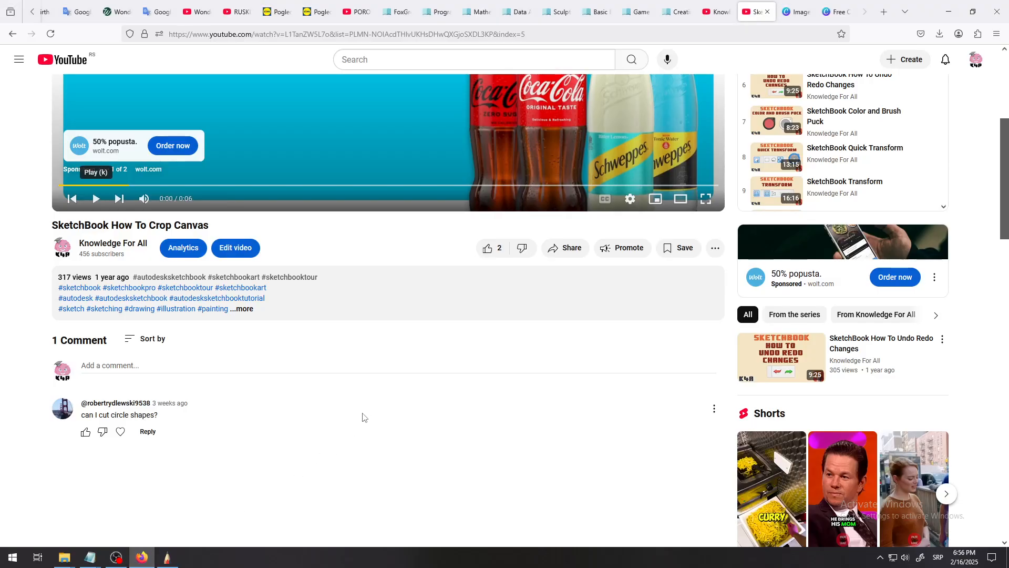
{"action": "left_click", "coordinate": [794, 9]}
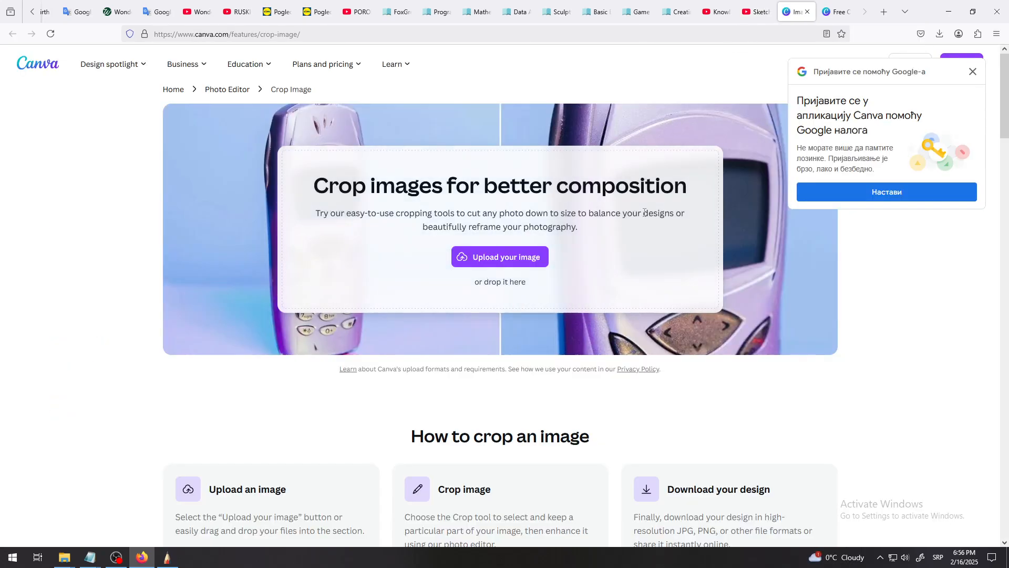
{"action": "left_click", "coordinate": [168, 557]}
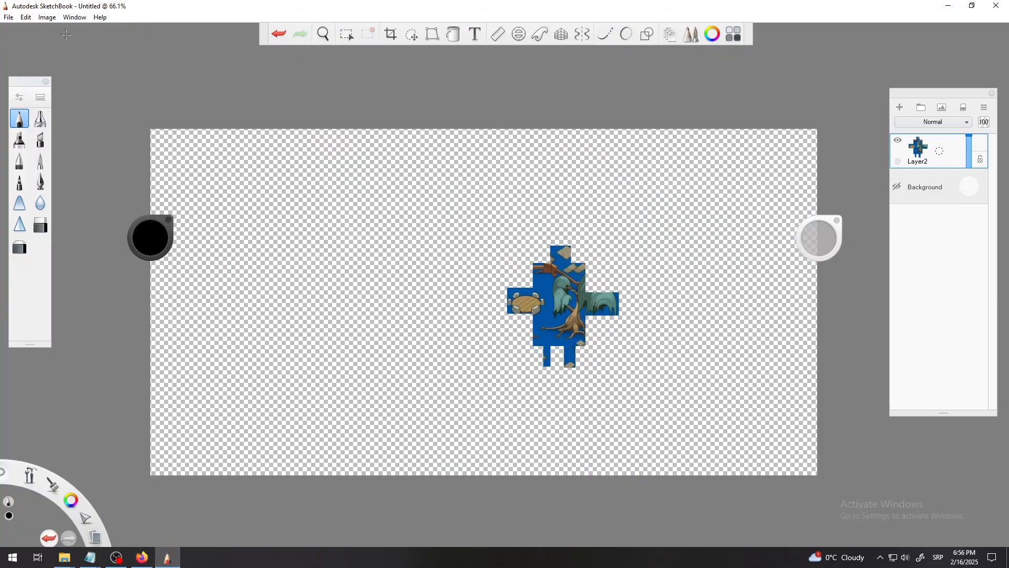
Start a new blank sketch without saving the figure cutout and fit the whole canvas in view.
{"action": "left_click", "coordinate": [6, 18]}
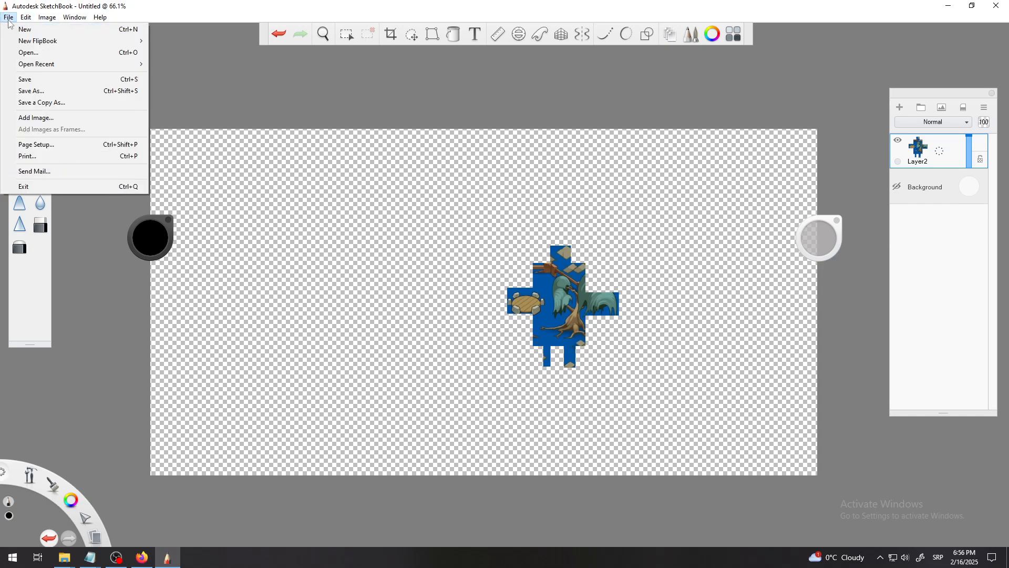
{"action": "left_click", "coordinate": [39, 34]}
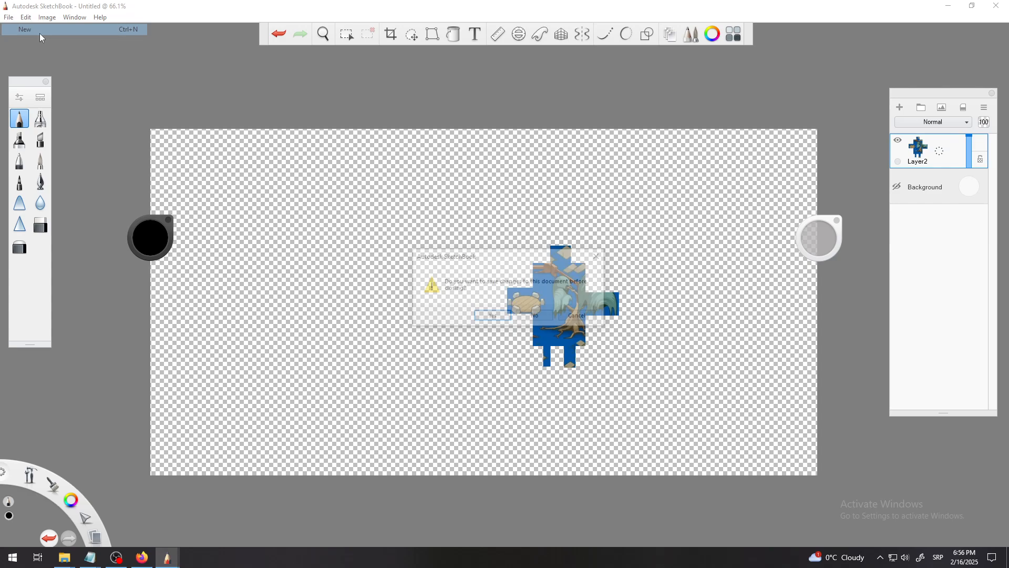
{"action": "left_click", "coordinate": [536, 316]}
{"action": "key", "text": "space"}
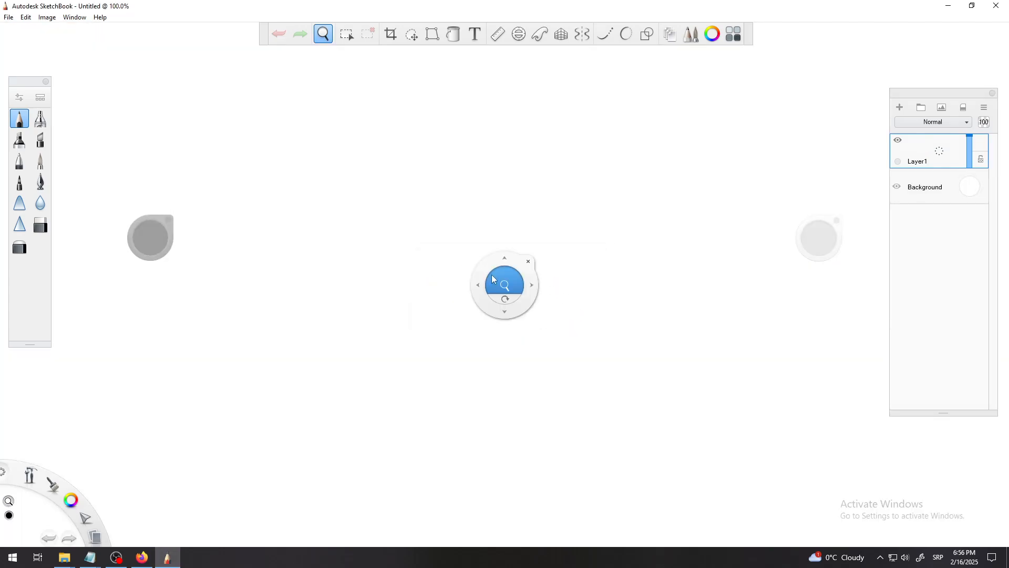
{"action": "mouse_move", "coordinate": [504, 287]}
{"action": "left_mouse_down"}
{"action": "mouse_move", "coordinate": [519, 316]}
{"action": "mouse_move", "coordinate": [514, 342]}
{"action": "mouse_move", "coordinate": [521, 261]}
{"action": "mouse_move", "coordinate": [533, 271]}
{"action": "left_mouse_up"}
Switch to Canva's image crop page in Firefox, dismiss the Google sign-in prompt, and read the cropping instructions and Smart Crop section.
{"action": "left_click", "coordinate": [141, 558]}
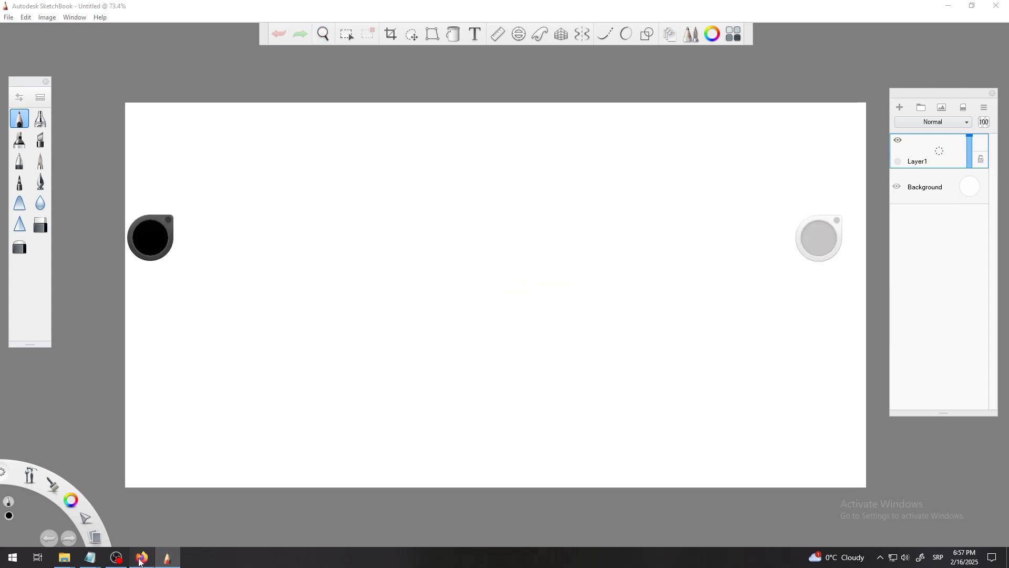
{"action": "left_click", "coordinate": [141, 558]}
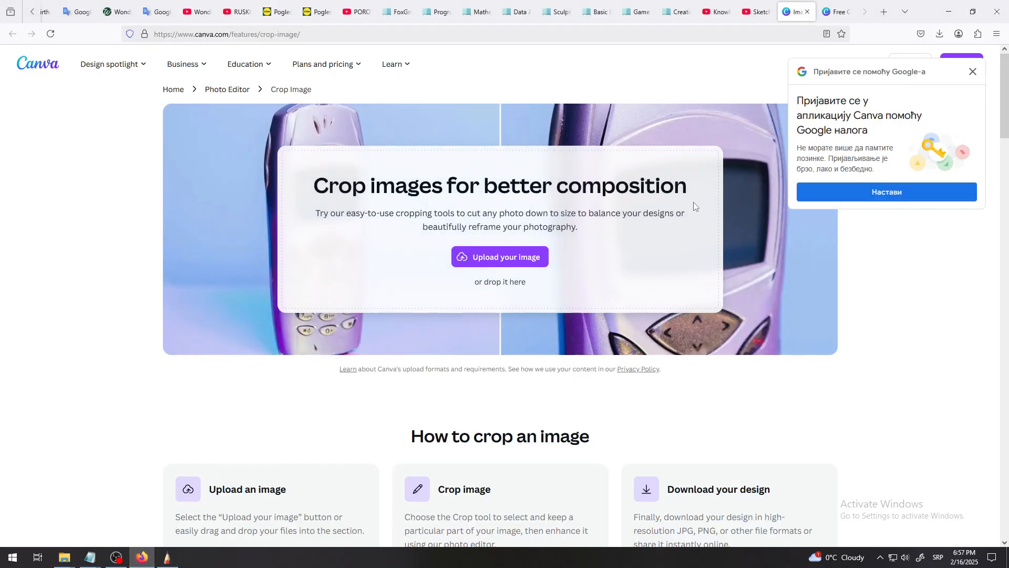
{"action": "left_click", "coordinate": [972, 75]}
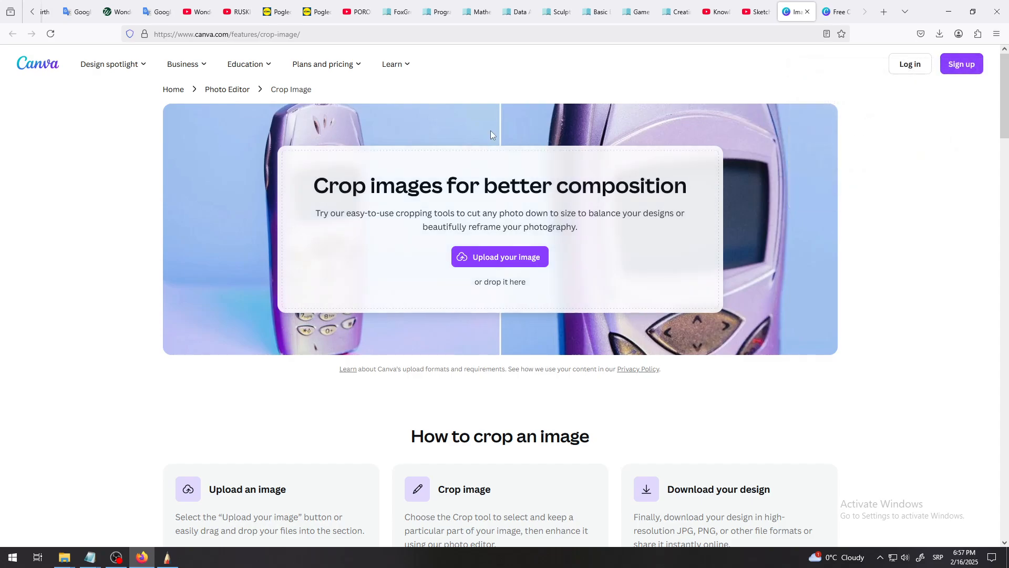
{"action": "left_click", "coordinate": [243, 65]}
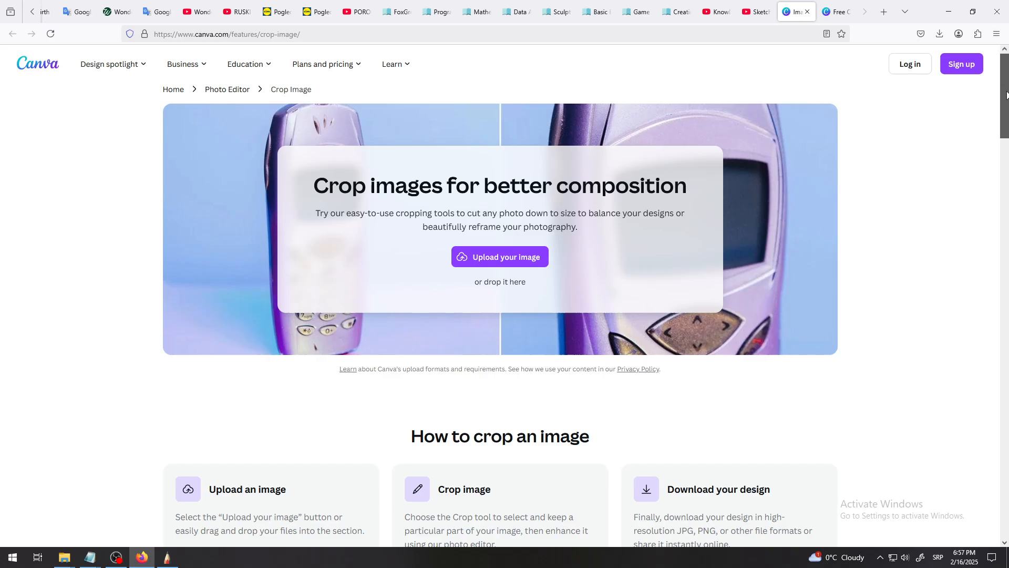
{"action": "mouse_move", "coordinate": [1007, 92]}
{"action": "left_mouse_down"}
{"action": "mouse_move", "coordinate": [1007, 177]}
{"action": "mouse_move", "coordinate": [1006, 111]}
{"action": "left_mouse_up"}
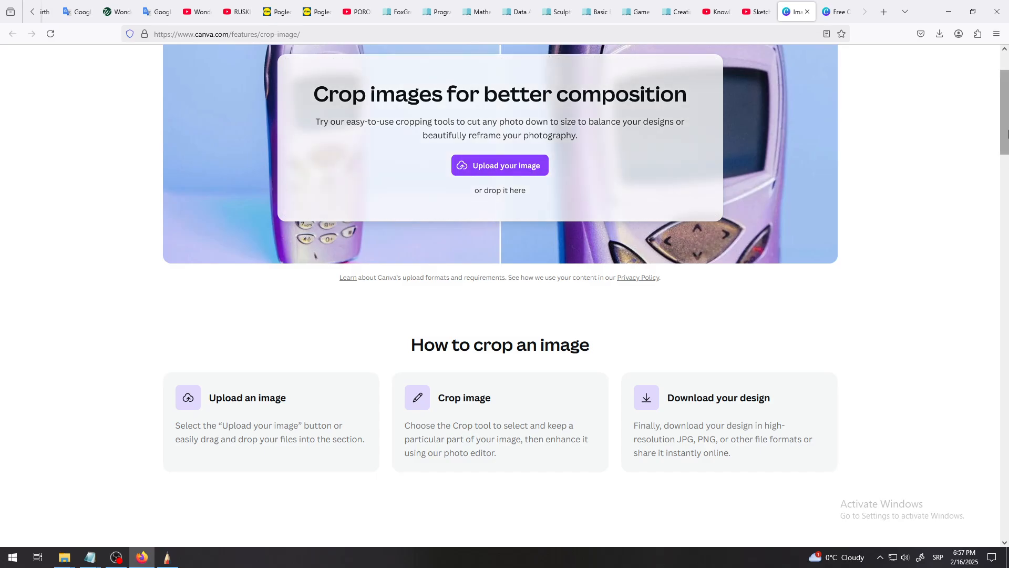
{"action": "scroll", "coordinate": [1007, 133], "scroll_direction": "down", "scroll_amount": 5}
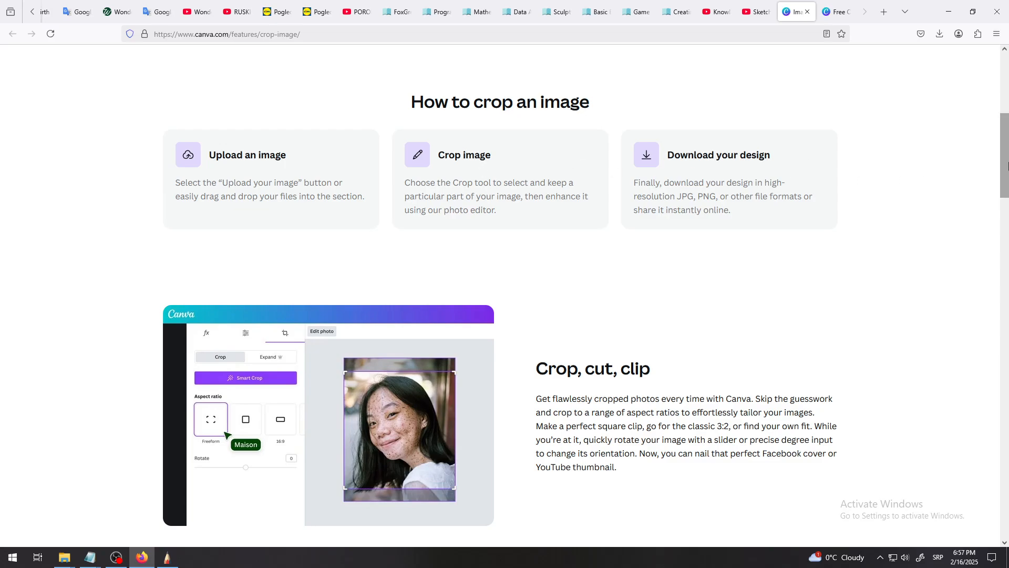
{"action": "left_click_drag", "start_coordinate": [1006, 163], "coordinate": [1007, 203]}
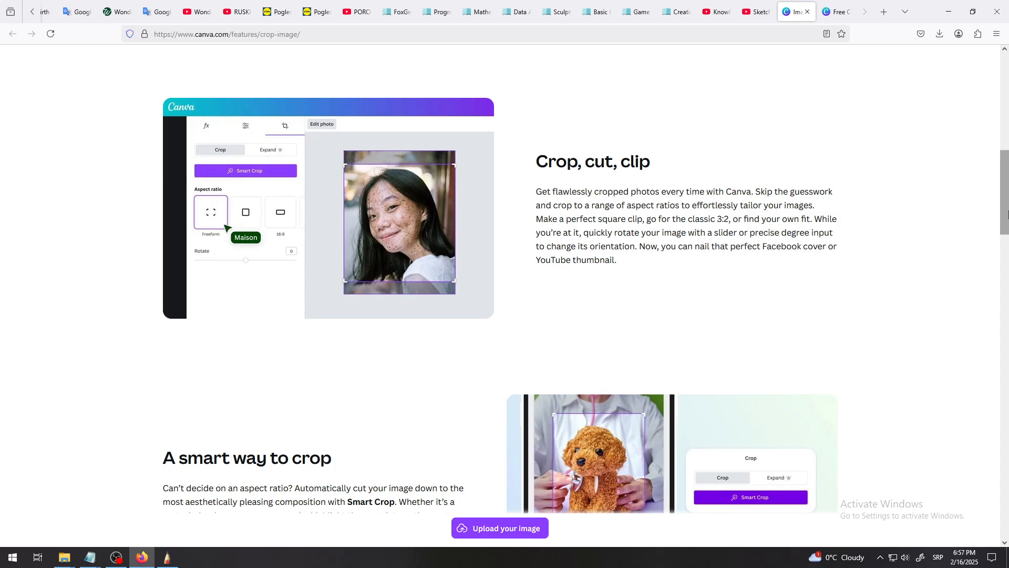
{"action": "left_click_drag", "start_coordinate": [1007, 222], "coordinate": [1007, 231]}
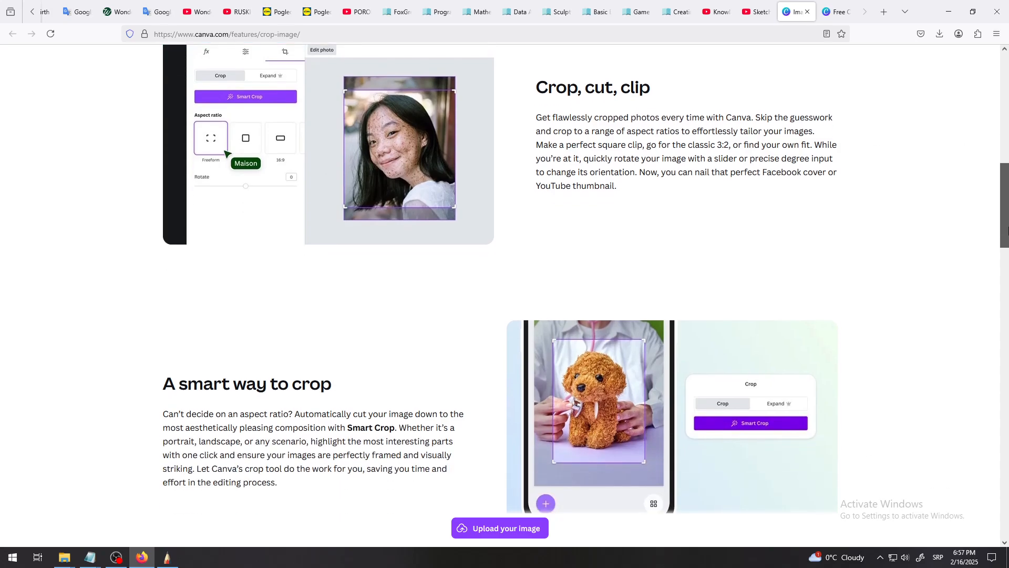
Read Canva's FAQ answer on cropping an image into a circle and highlight the words "abstract shapes".
{"action": "left_click", "coordinate": [167, 557]}
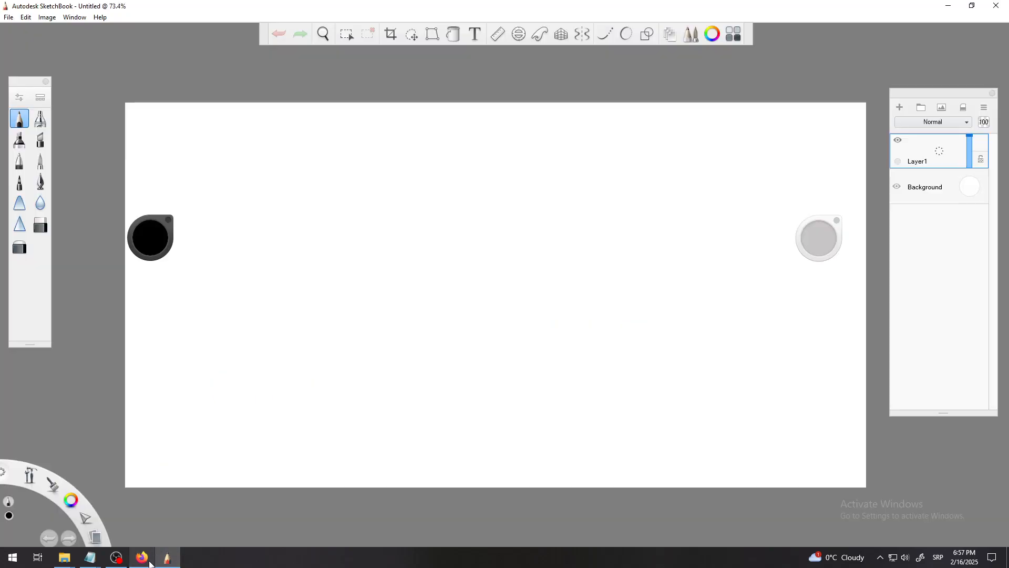
{"action": "left_click", "coordinate": [150, 562]}
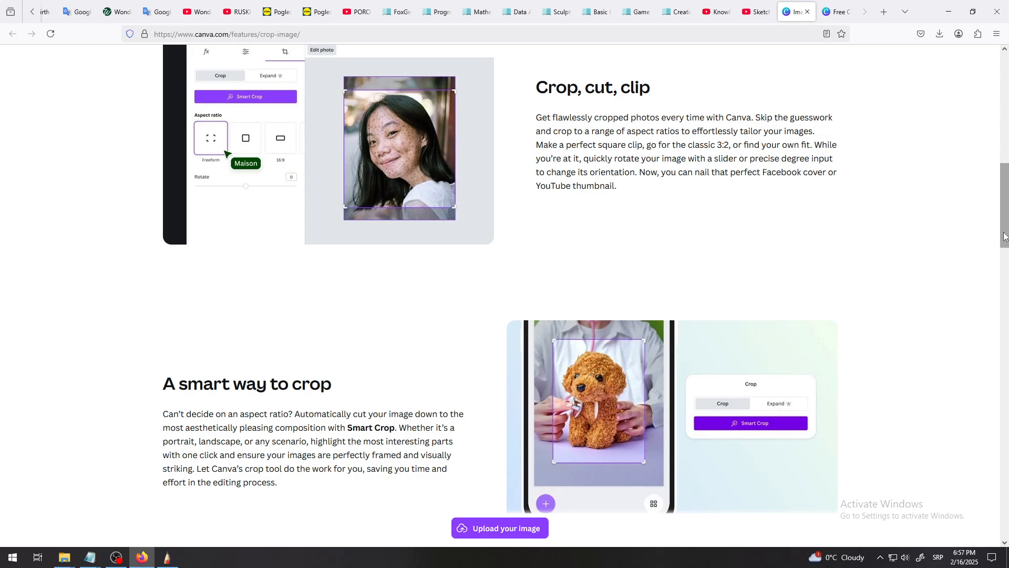
{"action": "left_click_drag", "start_coordinate": [1004, 236], "coordinate": [1006, 406]}
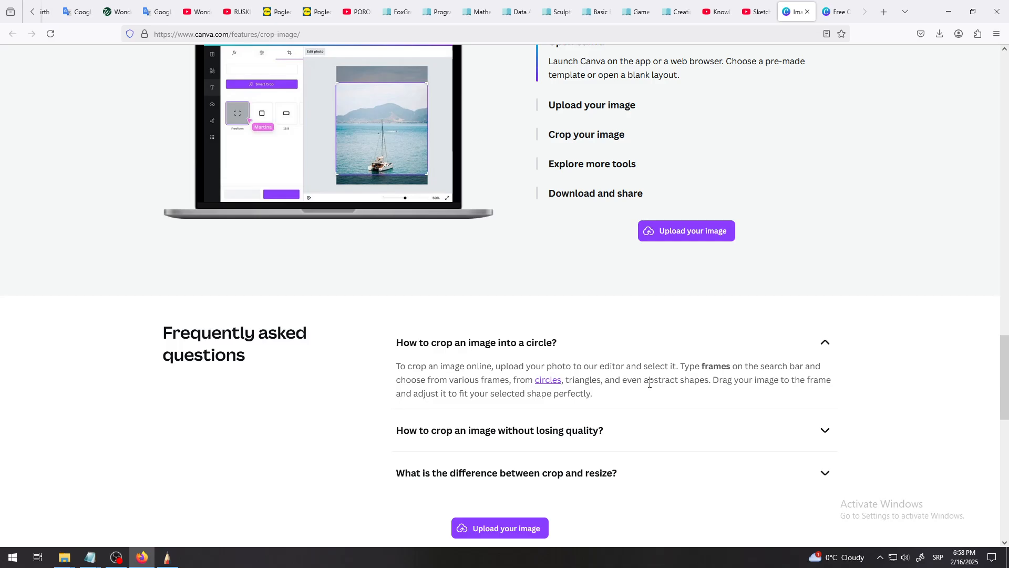
{"action": "left_click_drag", "start_coordinate": [643, 382], "coordinate": [708, 383]}
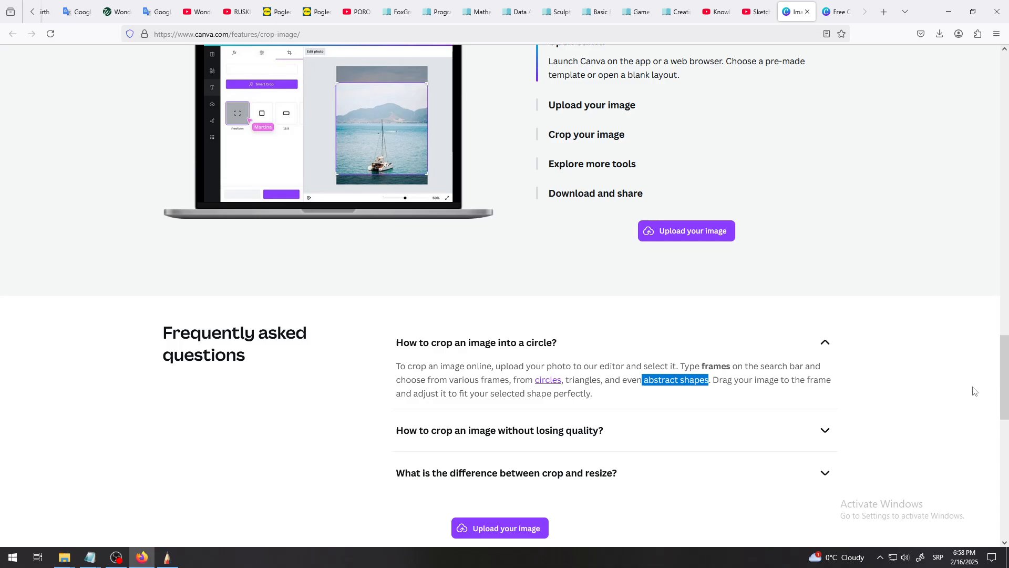
{"action": "scroll", "coordinate": [1006, 403], "scroll_direction": "up", "scroll_amount": 1}
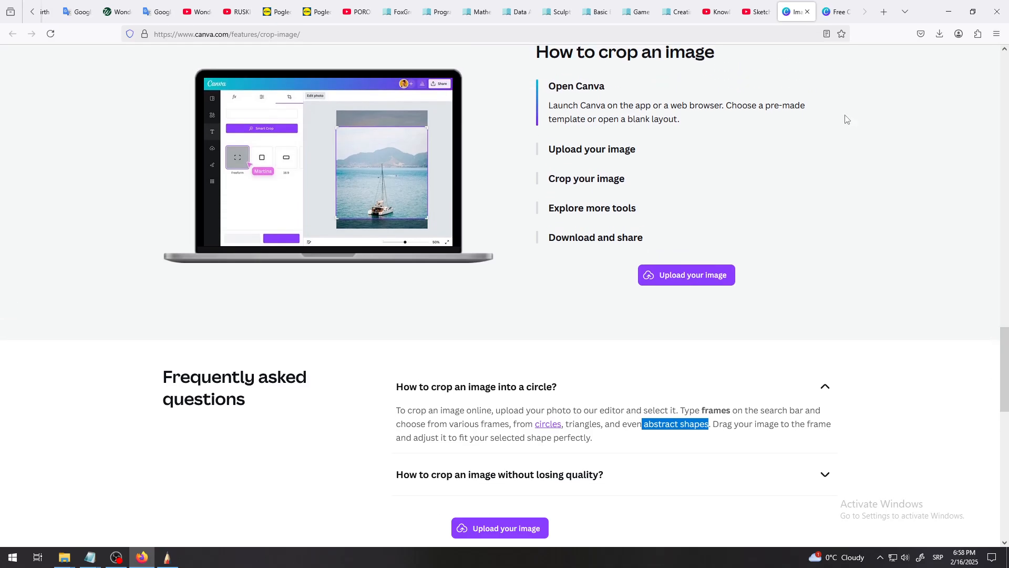
Open Canva's circle crop page and read through to the instructions for cropping a picture into a circle.
{"action": "left_click", "coordinate": [835, 12]}
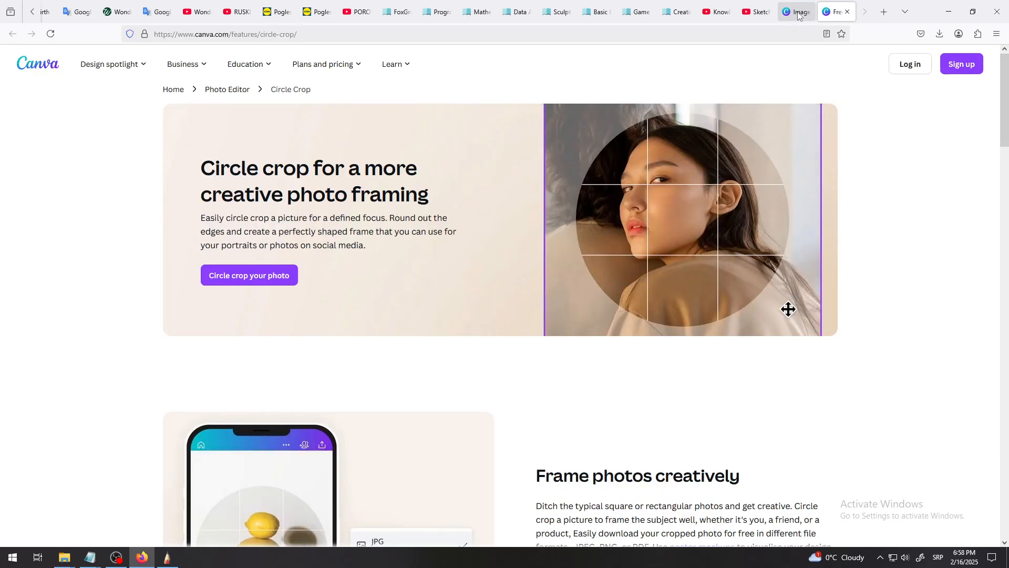
{"action": "left_click", "coordinate": [796, 11]}
{"action": "left_click", "coordinate": [835, 12]}
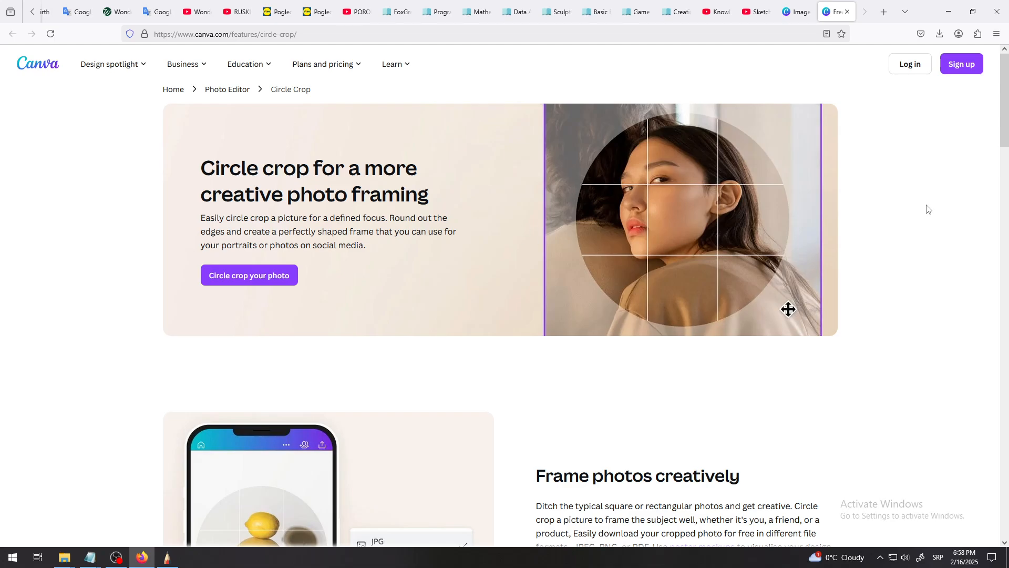
{"action": "scroll", "coordinate": [1007, 138], "scroll_direction": "down", "scroll_amount": 1}
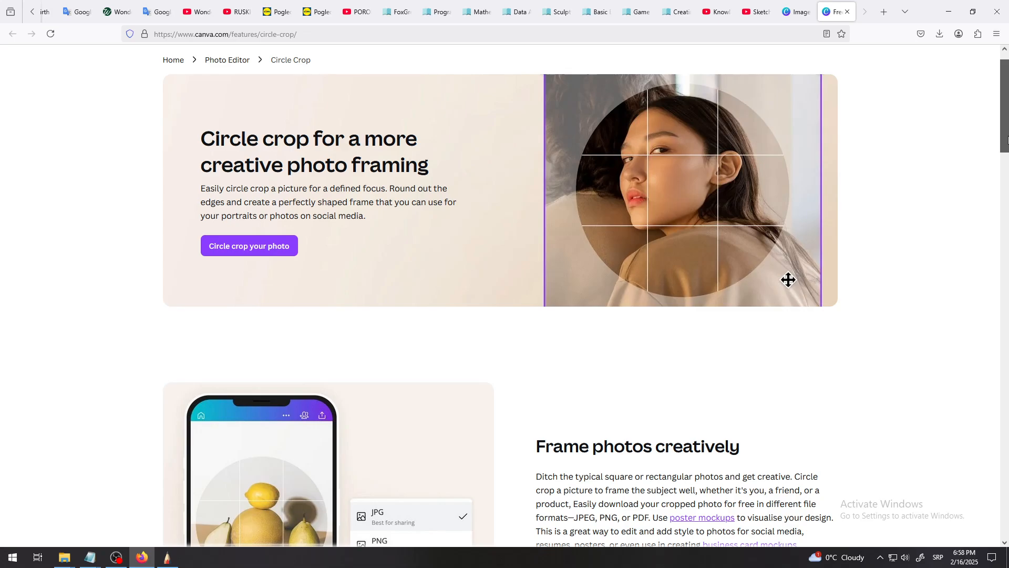
{"action": "left_click_drag", "start_coordinate": [1008, 140], "coordinate": [1008, 140]}
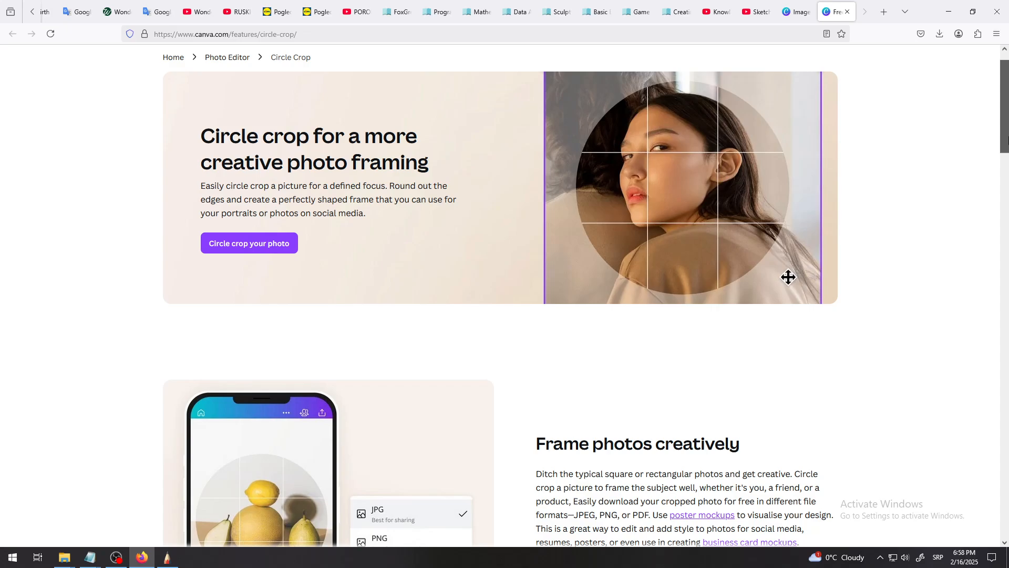
{"action": "left_click_drag", "start_coordinate": [1008, 140], "coordinate": [1008, 178]}
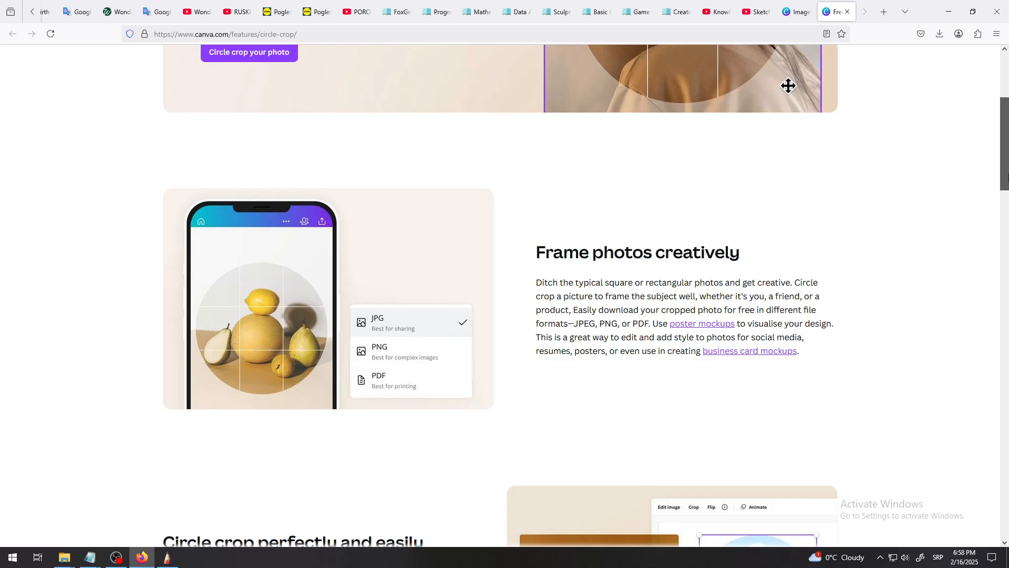
{"action": "left_click_drag", "start_coordinate": [1008, 175], "coordinate": [1007, 370]}
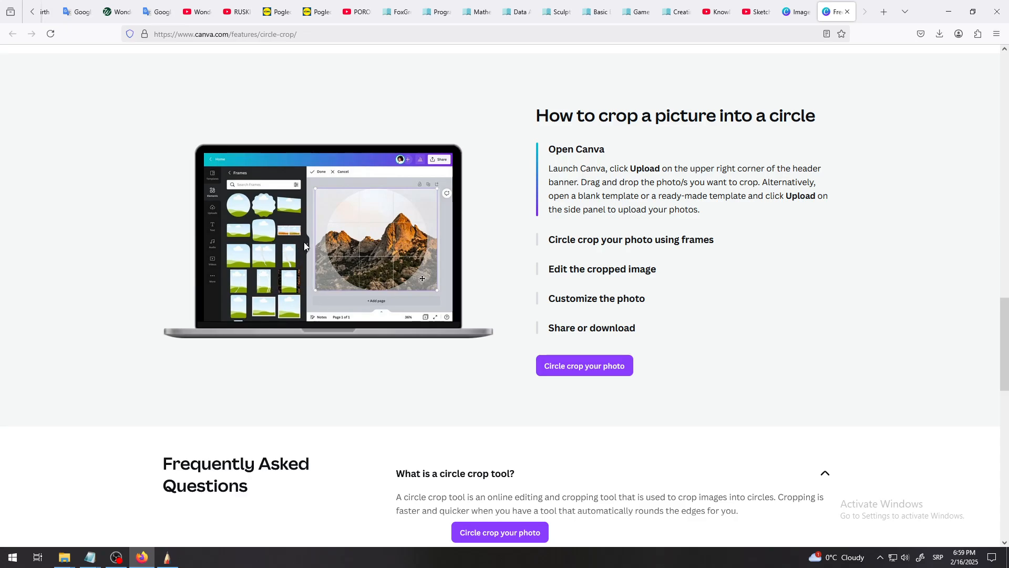
Highlight "Remove the background" in the "Bring your photo to life" section and return to the start of the page.
{"action": "left_click_drag", "start_coordinate": [1006, 344], "coordinate": [1008, 261]}
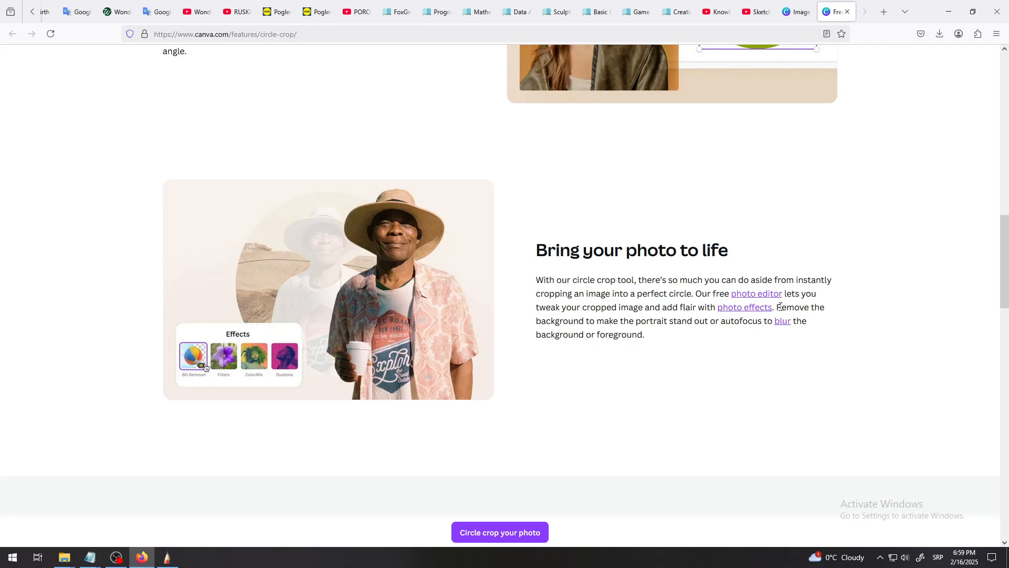
{"action": "left_click_drag", "start_coordinate": [779, 307], "coordinate": [586, 321]}
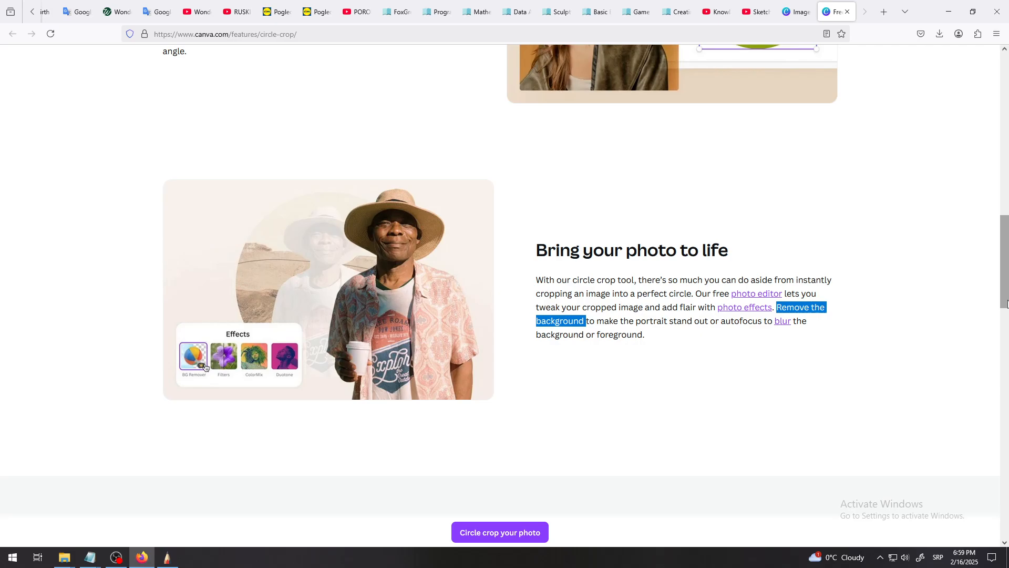
{"action": "left_click_drag", "start_coordinate": [1008, 300], "coordinate": [1007, 137]}
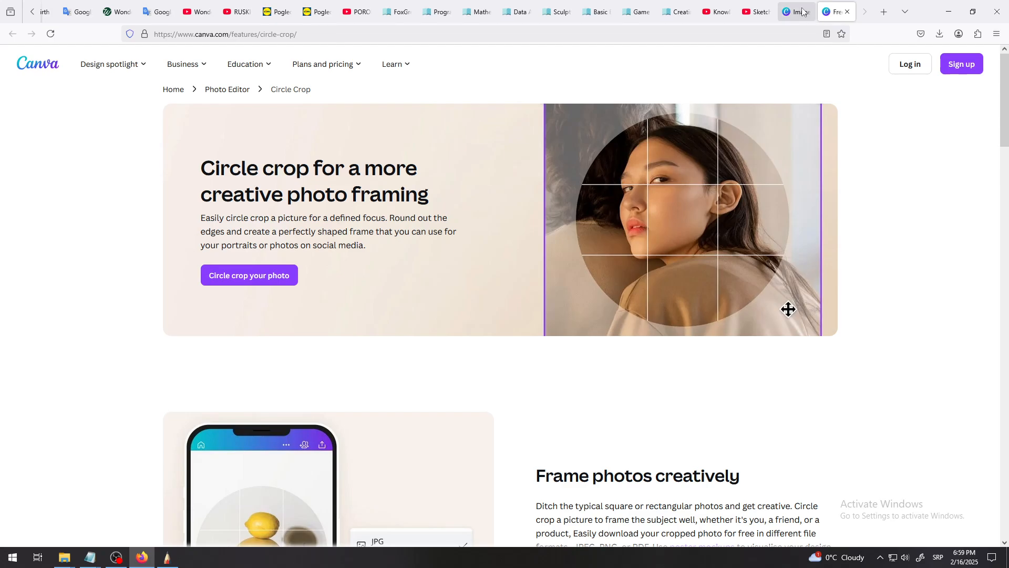
Switch back to Canva's image crop page and return to its opening section on cropping images for better composition.
{"action": "mouse_move", "coordinate": [795, 7]}
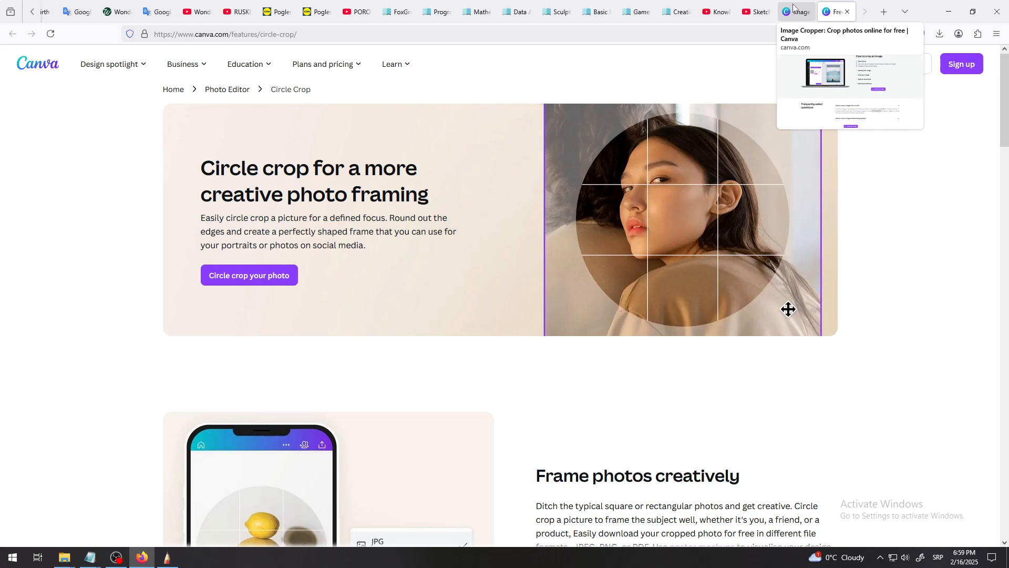
{"action": "left_click", "coordinate": [792, 11]}
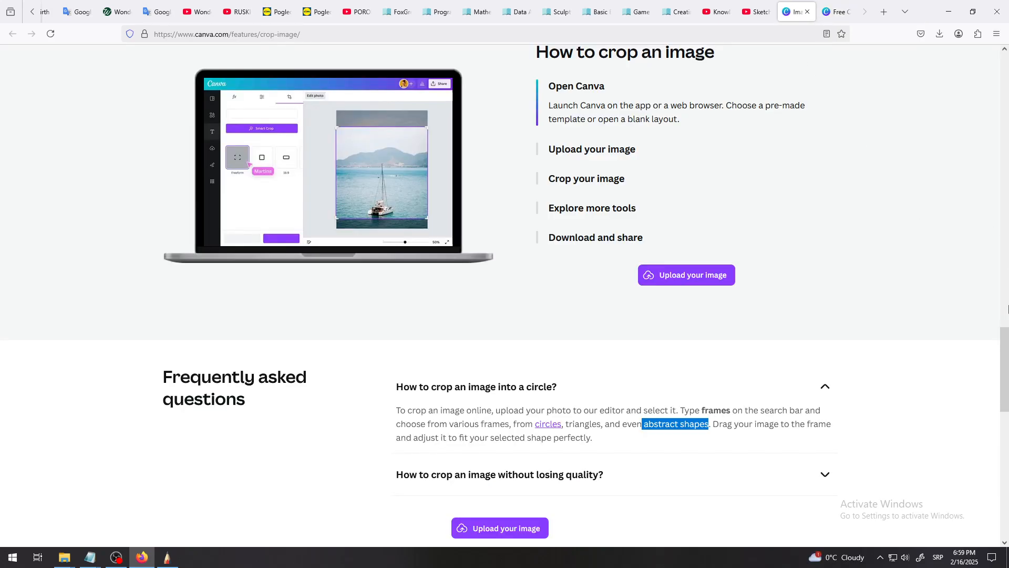
{"action": "left_click_drag", "start_coordinate": [1007, 363], "coordinate": [1007, 84]}
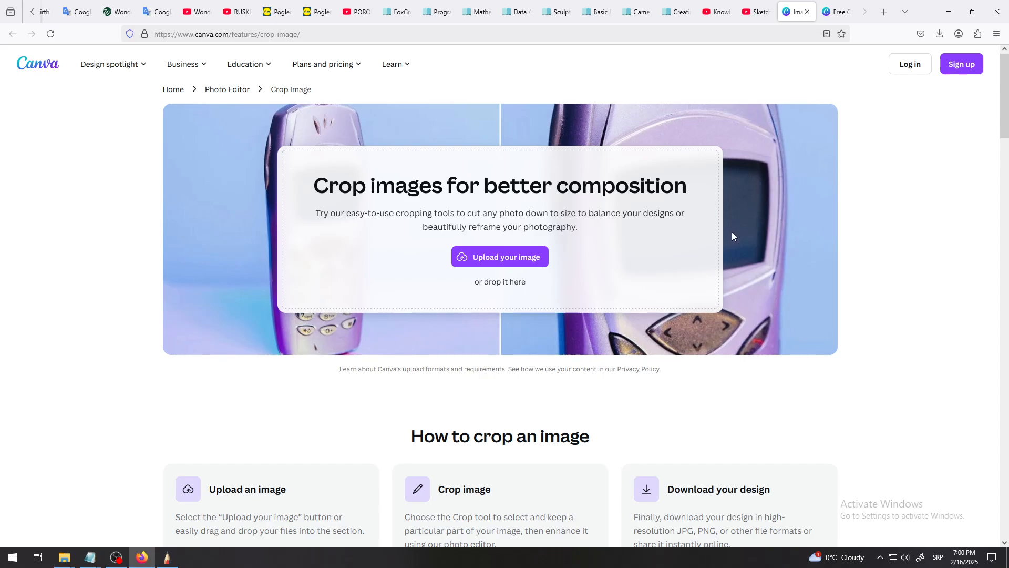
{"action": "mouse_move", "coordinate": [1007, 117]}
{"action": "left_mouse_down"}
{"action": "mouse_move", "coordinate": [1007, 231]}
{"action": "mouse_move", "coordinate": [1007, 111]}
{"action": "left_mouse_up"}
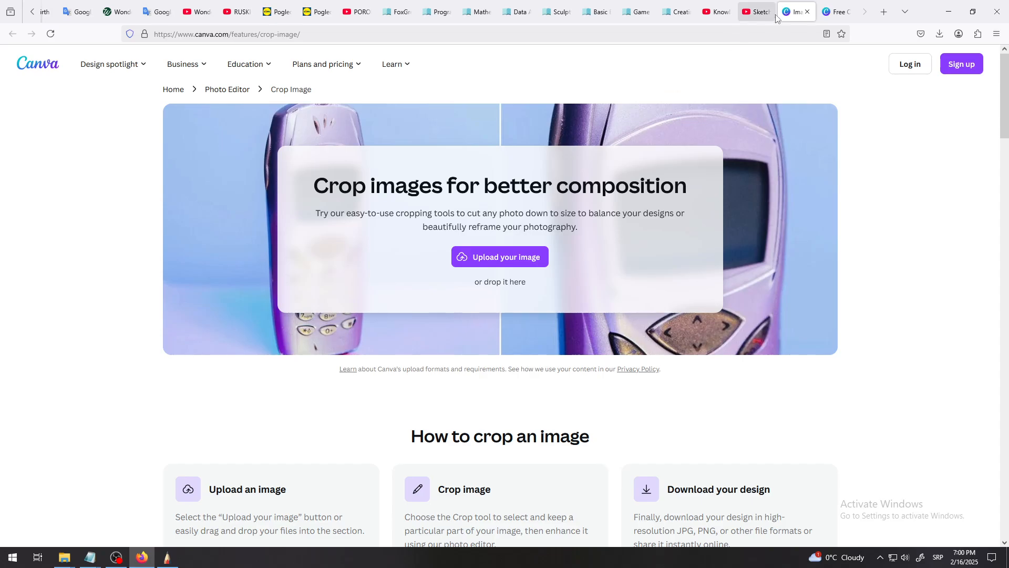
Switch to the Knowledge For All channel's videos page on YouTube and browse the latest uploads.
{"action": "left_click", "coordinate": [717, 12]}
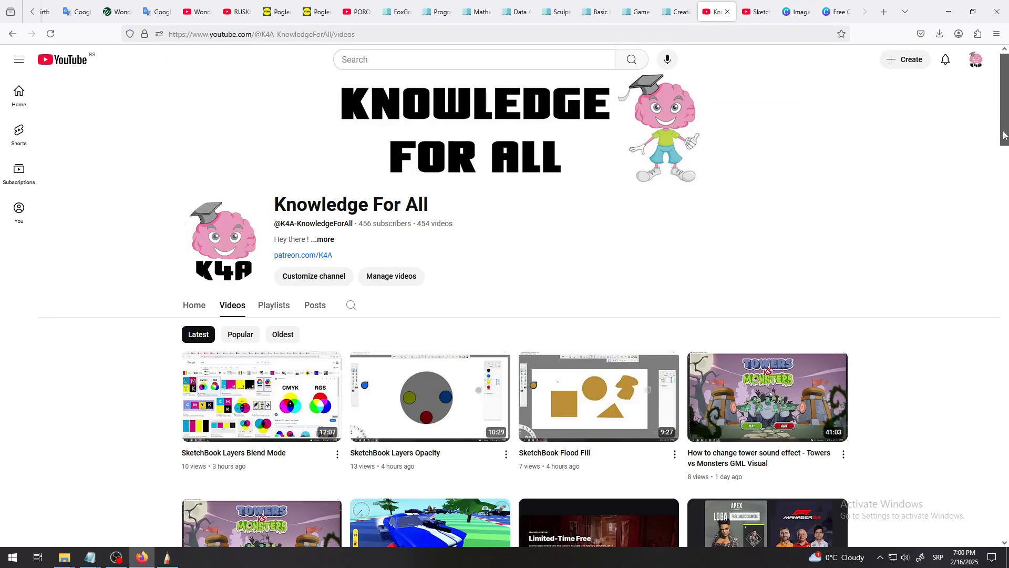
{"action": "left_click_drag", "start_coordinate": [1005, 135], "coordinate": [1007, 192]}
{"action": "mouse_move", "coordinate": [1006, 205]}
{"action": "left_mouse_down"}
{"action": "mouse_move", "coordinate": [1004, 140]}
{"action": "mouse_move", "coordinate": [999, 308]}
{"action": "mouse_move", "coordinate": [1006, 131]}
{"action": "left_mouse_up"}
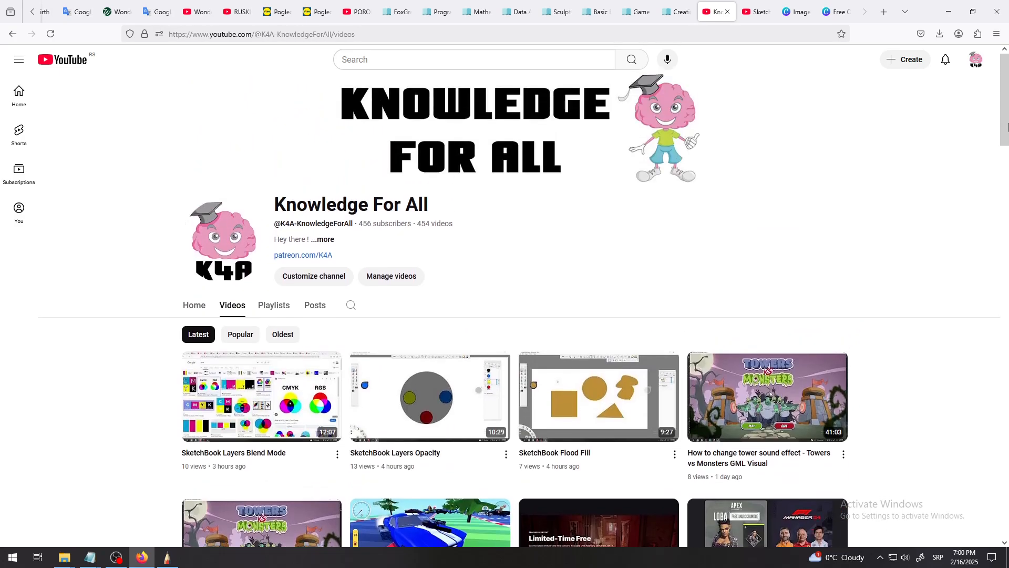
Return to Canva's image crop page and look over the Design spotlight offerings.
{"action": "left_click", "coordinate": [794, 11]}
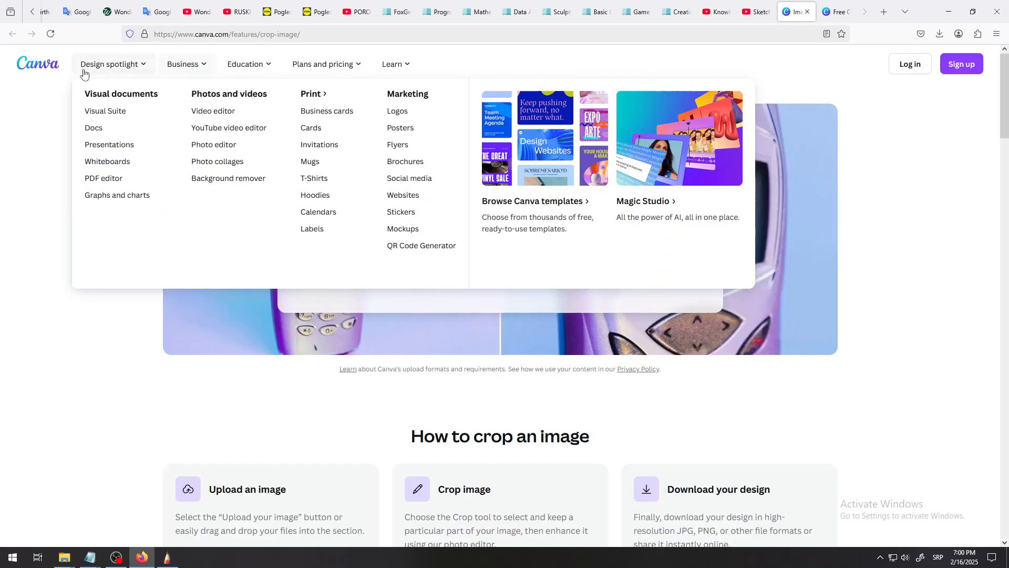
{"action": "mouse_move", "coordinate": [110, 66]}
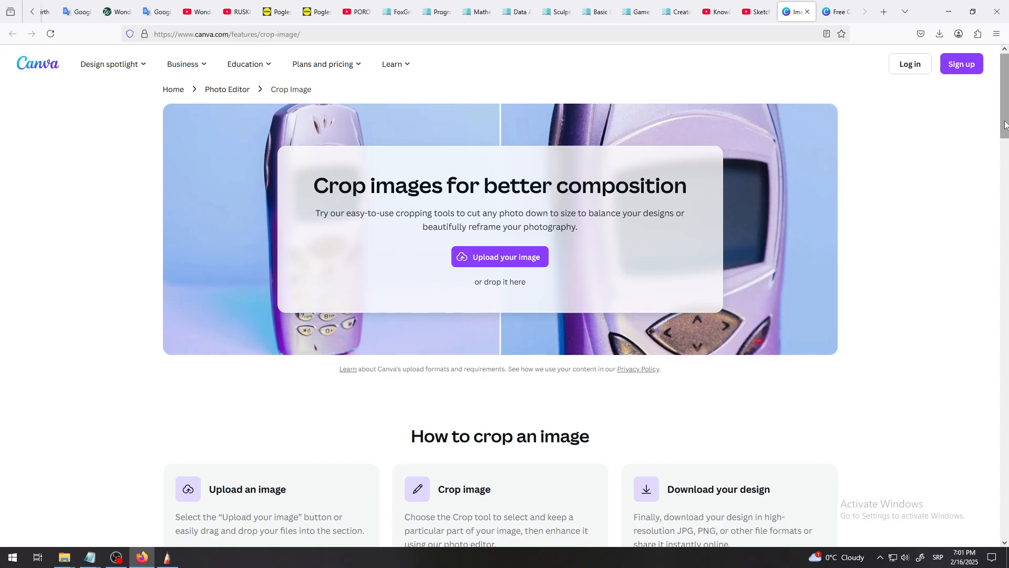
{"action": "left_click_drag", "start_coordinate": [1004, 125], "coordinate": [1008, 121]}
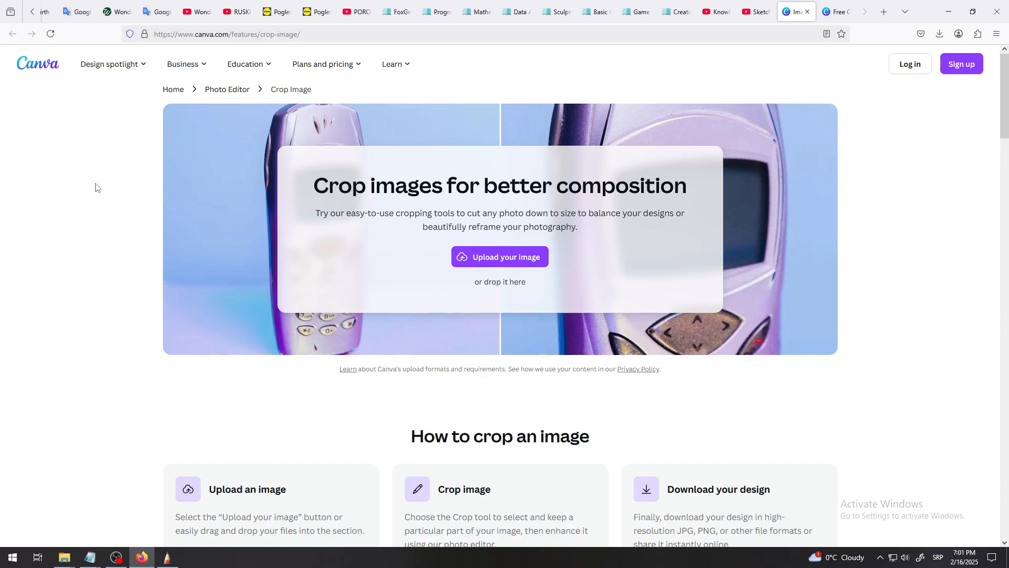
{"action": "left_click", "coordinate": [167, 559]}
{"action": "left_click", "coordinate": [143, 558]}
{"action": "mouse_move", "coordinate": [834, 12]}
{"action": "left_click", "coordinate": [116, 558]}
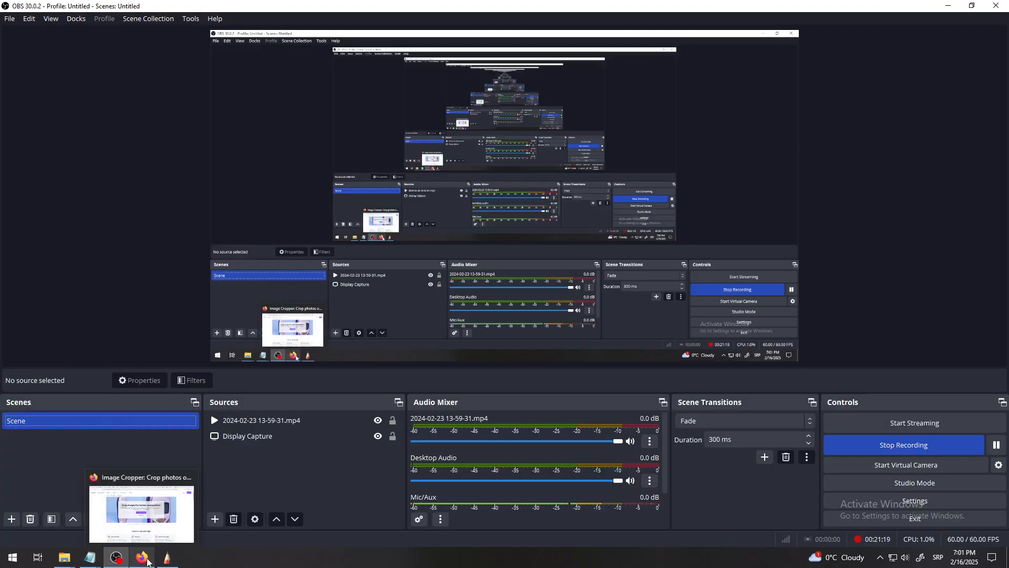
{"action": "left_click", "coordinate": [147, 562]}
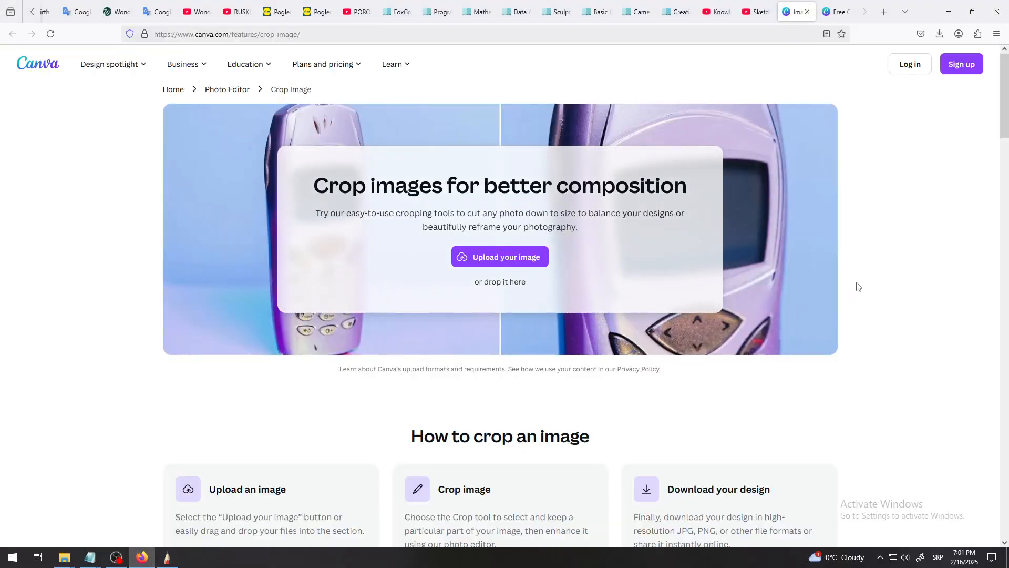